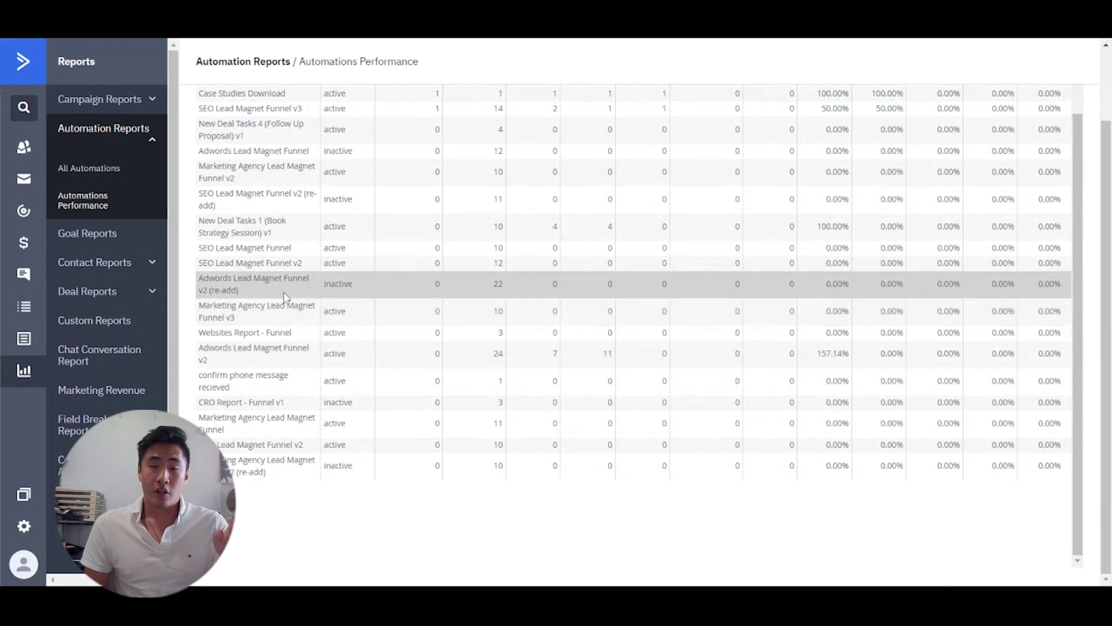
Open the Contact Trends report and review the contact growth and unsubscribe figures.
{"action": "left_click", "coordinate": [153, 263]}
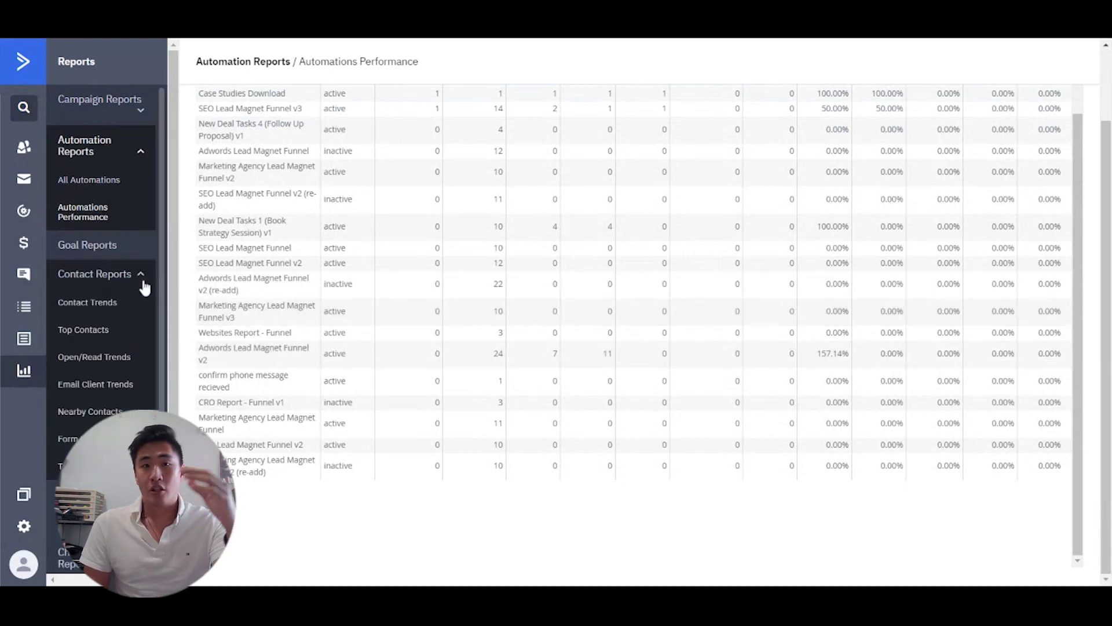
{"action": "left_click", "coordinate": [118, 309]}
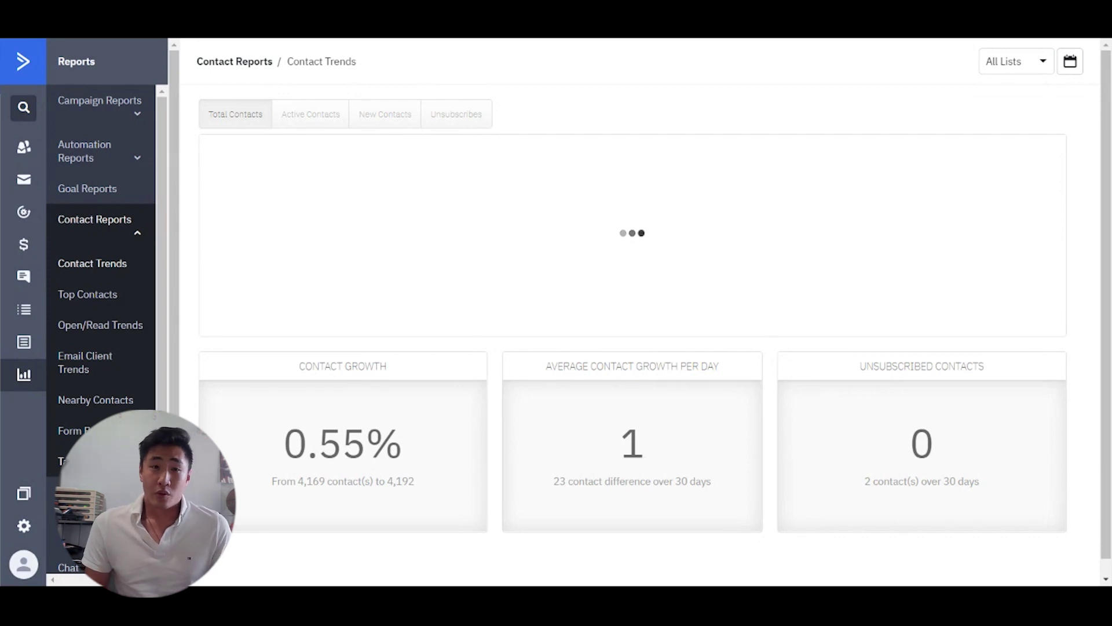
{"action": "scroll", "coordinate": [655, 312], "scroll_direction": "down", "scroll_amount": 1}
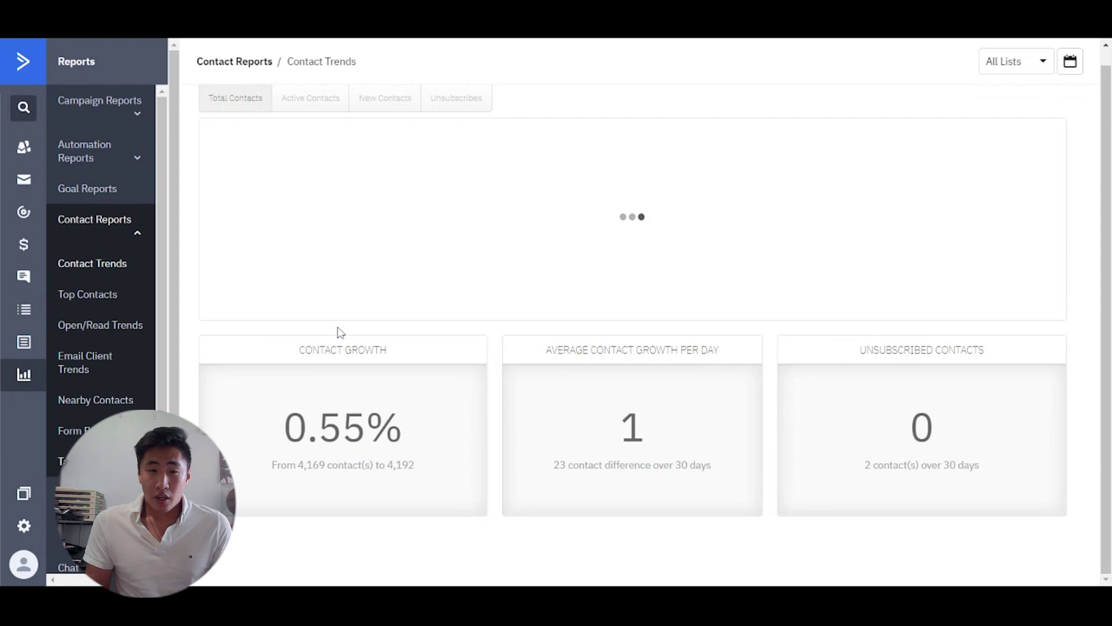
{"action": "scroll", "coordinate": [341, 332], "scroll_direction": "up", "scroll_amount": 1}
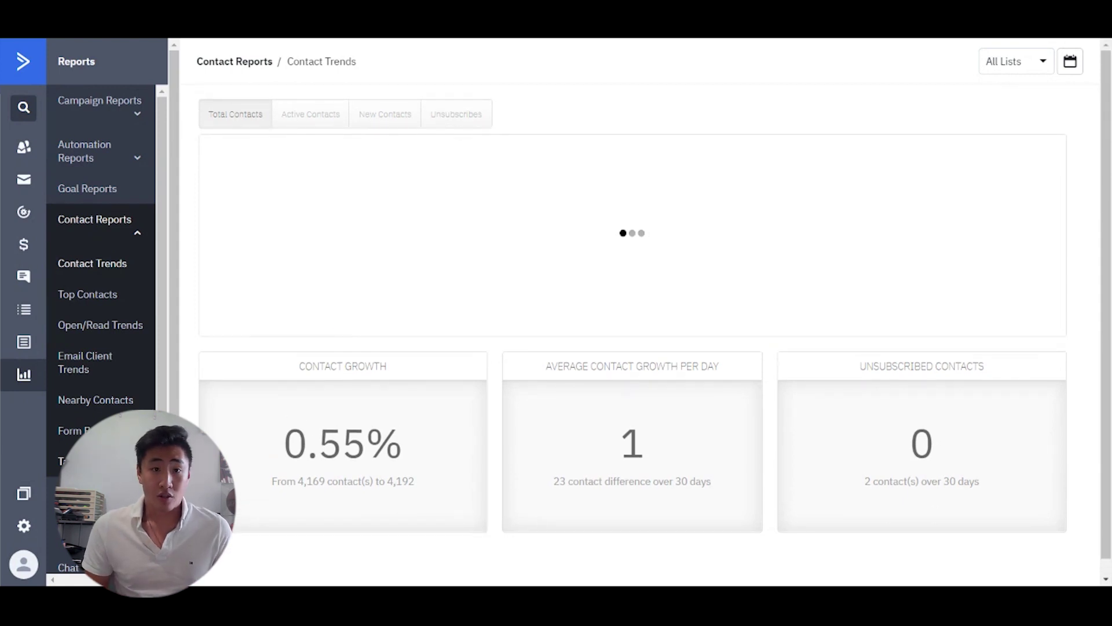
Open Custom Reports and expand the Contacts and Deals field groups to examine their dimensions and measures.
{"action": "scroll", "coordinate": [118, 394], "scroll_direction": "down", "scroll_amount": 3}
{"action": "scroll", "coordinate": [102, 290], "scroll_direction": "down", "scroll_amount": 3}
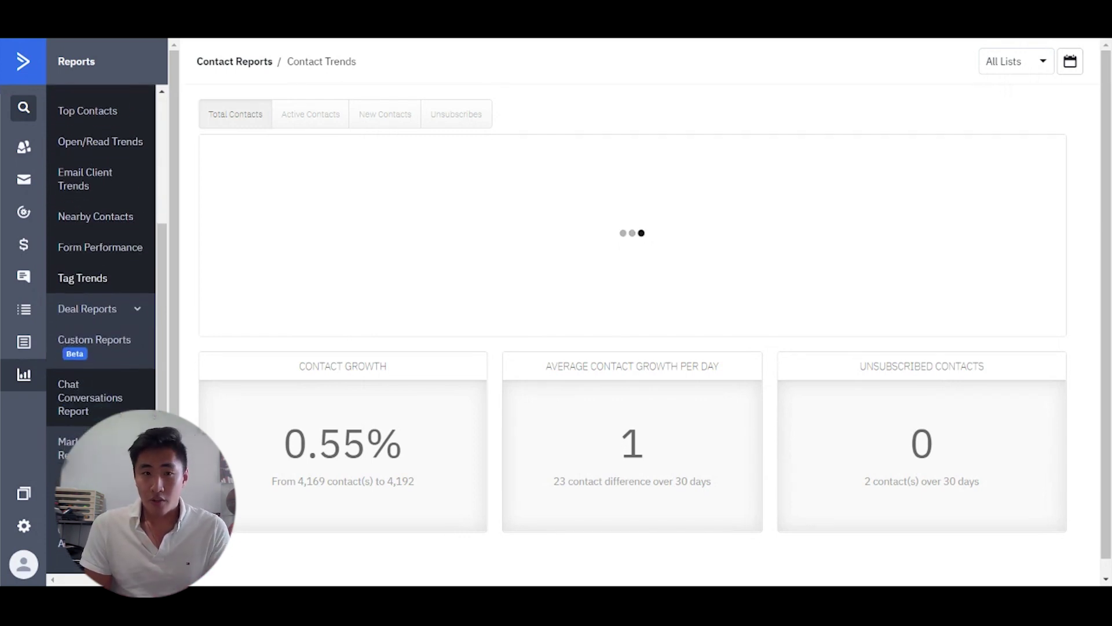
{"action": "left_click", "coordinate": [114, 363]}
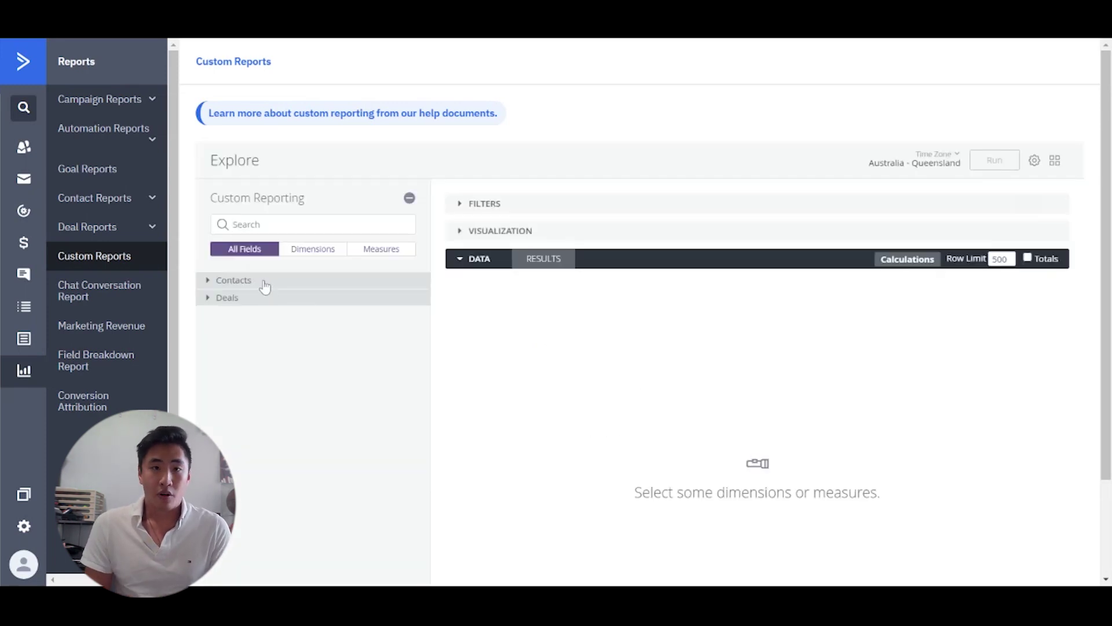
{"action": "left_click", "coordinate": [264, 282]}
{"action": "scroll", "coordinate": [268, 348], "scroll_direction": "down", "scroll_amount": 2}
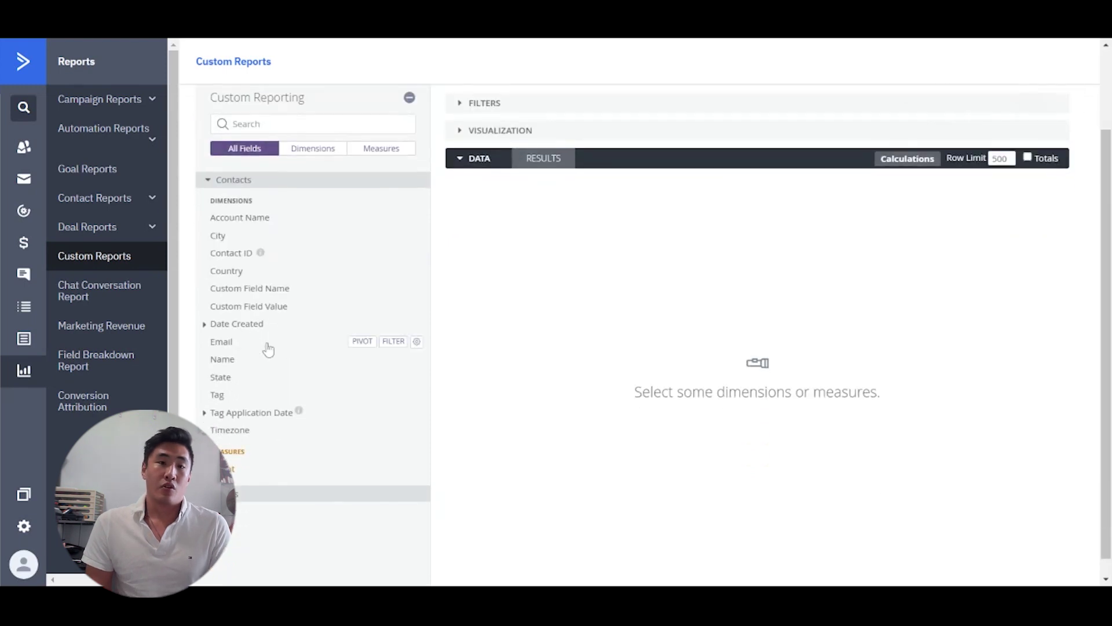
{"action": "left_click", "coordinate": [251, 501]}
{"action": "scroll", "coordinate": [294, 412], "scroll_direction": "down", "scroll_amount": 4}
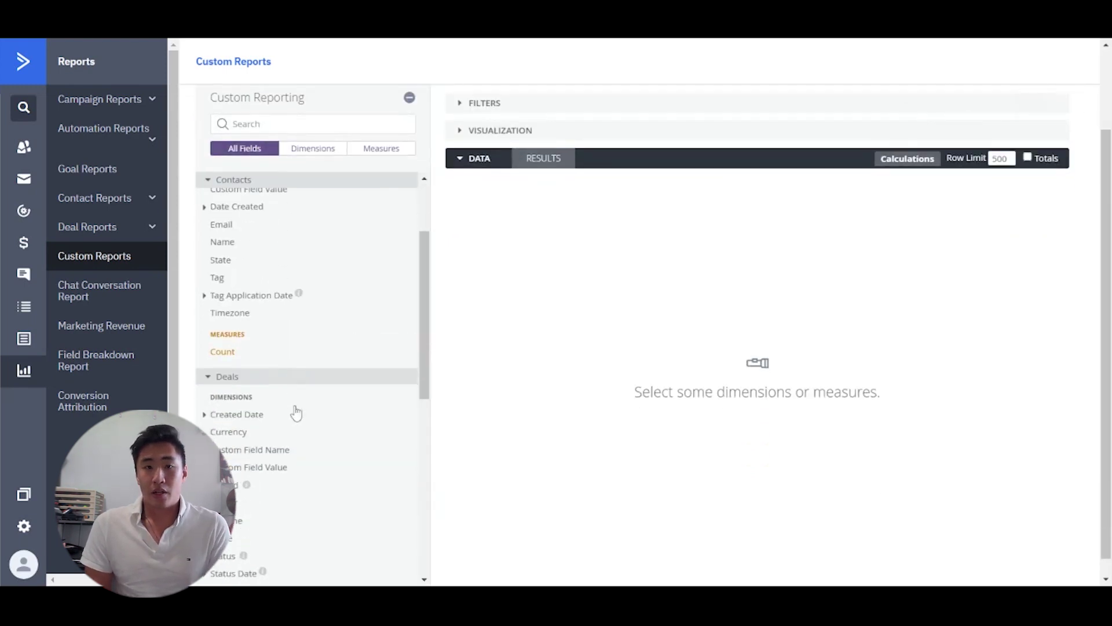
{"action": "scroll", "coordinate": [296, 413], "scroll_direction": "down", "scroll_amount": 5}
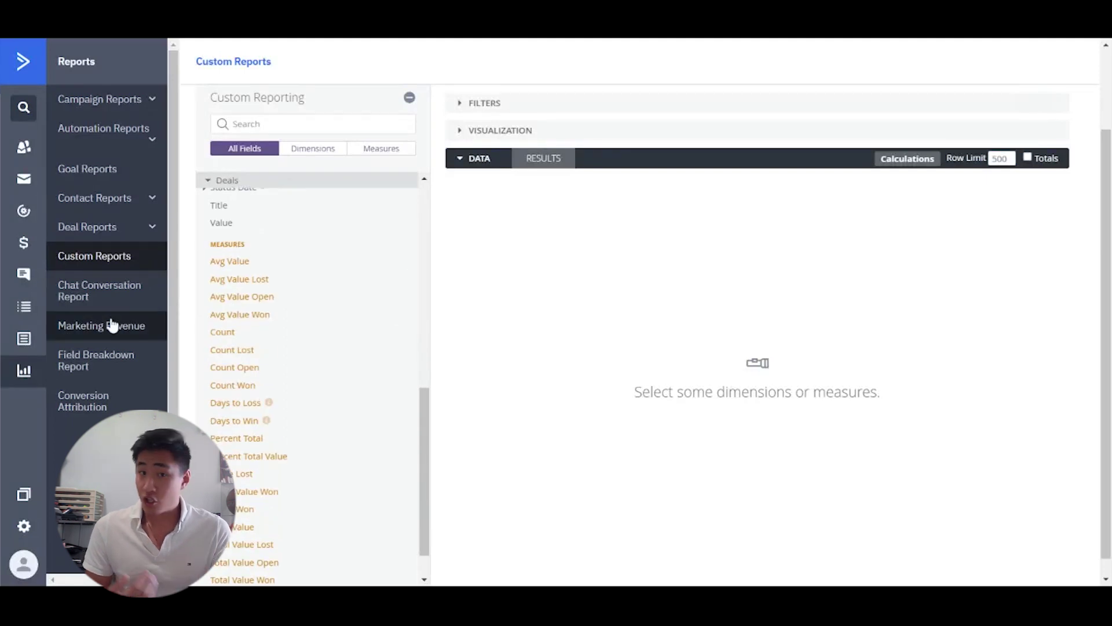
Open the Funnel report from the deal reports.
{"action": "left_click", "coordinate": [138, 228]}
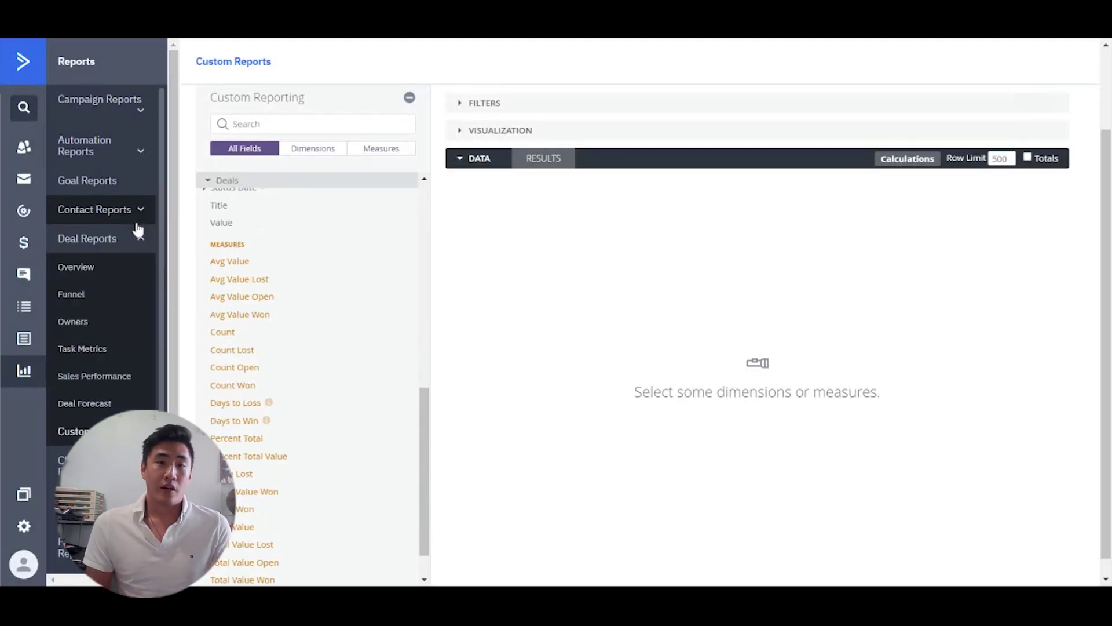
{"action": "left_click", "coordinate": [116, 296]}
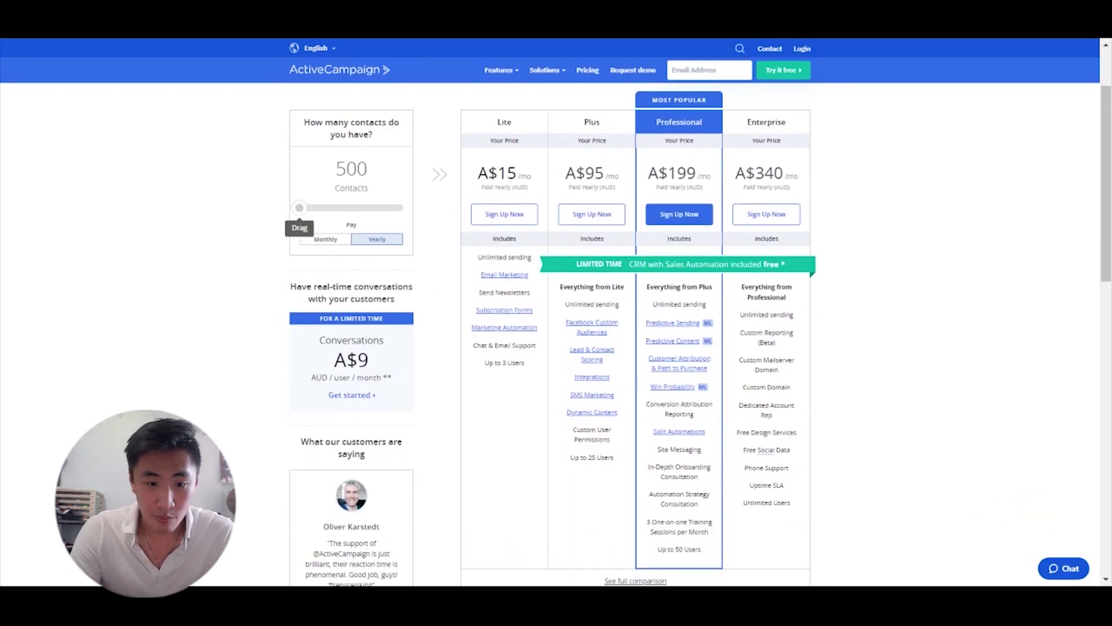
Review the pricing page and highlight the Lite plan's name and its list of included features.
{"action": "scroll", "coordinate": [557, 313], "scroll_direction": "up", "scroll_amount": 2}
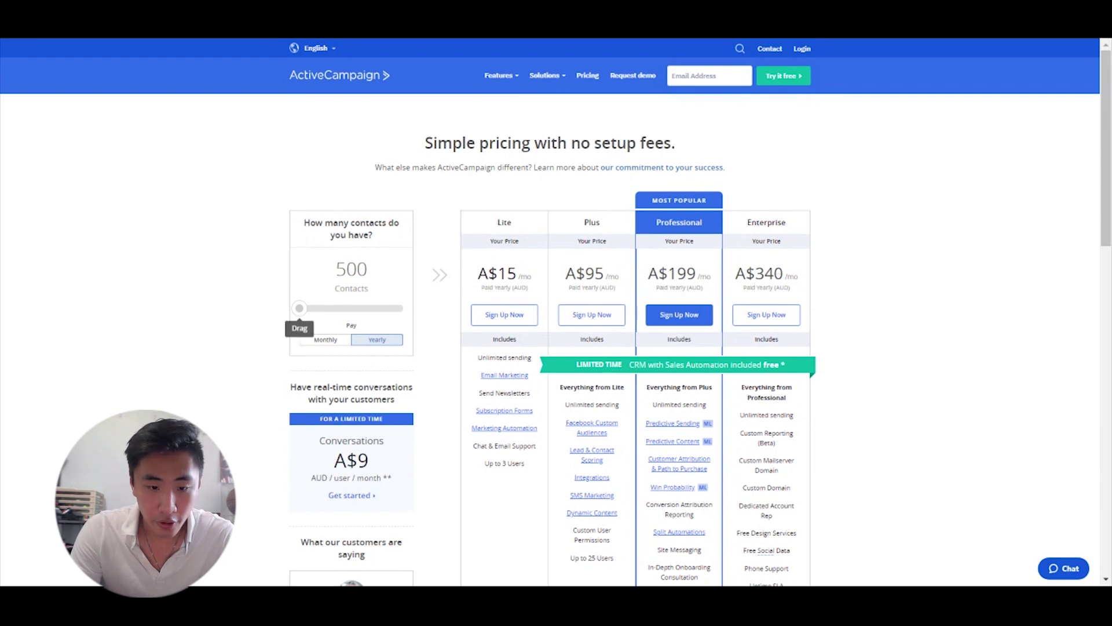
{"action": "scroll", "coordinate": [556, 313], "scroll_direction": "down", "scroll_amount": 1}
{"action": "scroll", "coordinate": [556, 313], "scroll_direction": "down", "scroll_amount": 1}
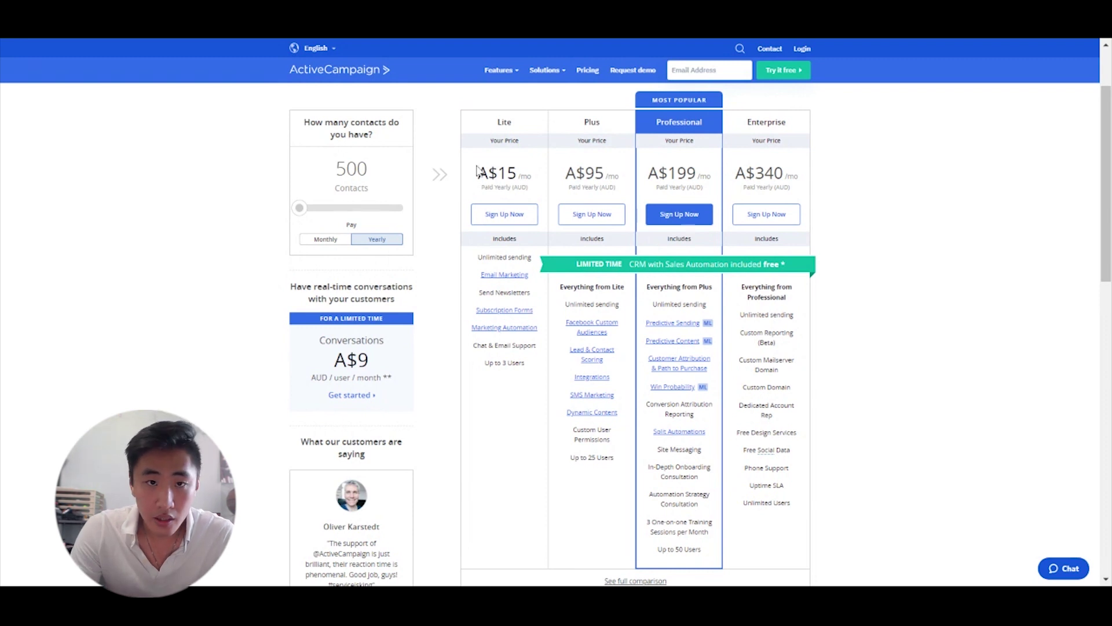
{"action": "left_click_drag", "start_coordinate": [491, 128], "coordinate": [523, 130]}
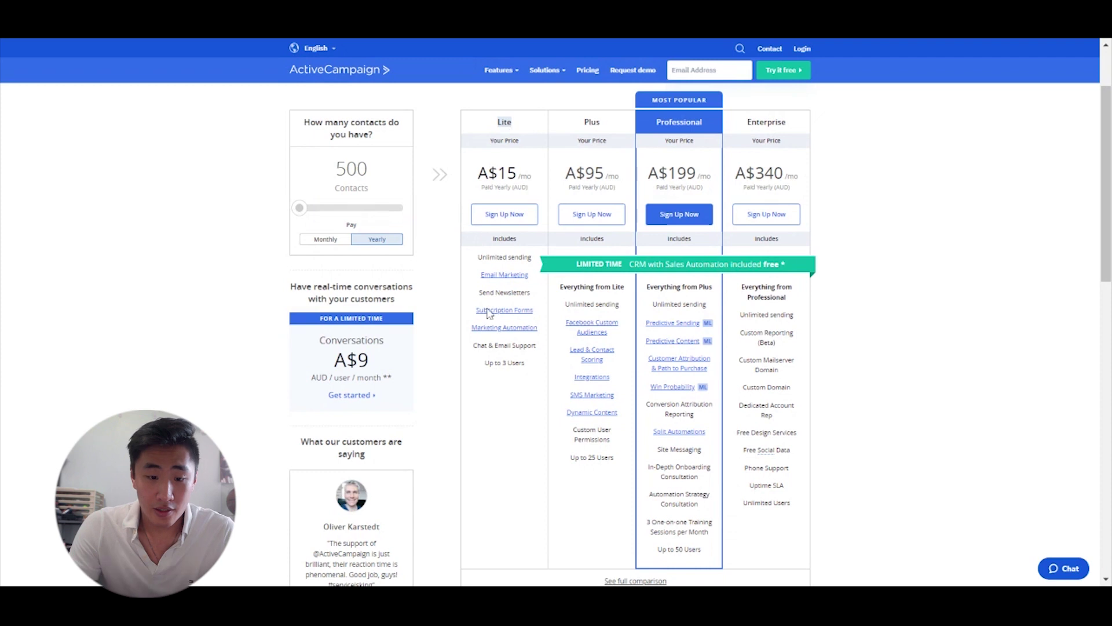
{"action": "left_click_drag", "start_coordinate": [475, 259], "coordinate": [528, 366]}
{"action": "left_click", "coordinate": [531, 369]}
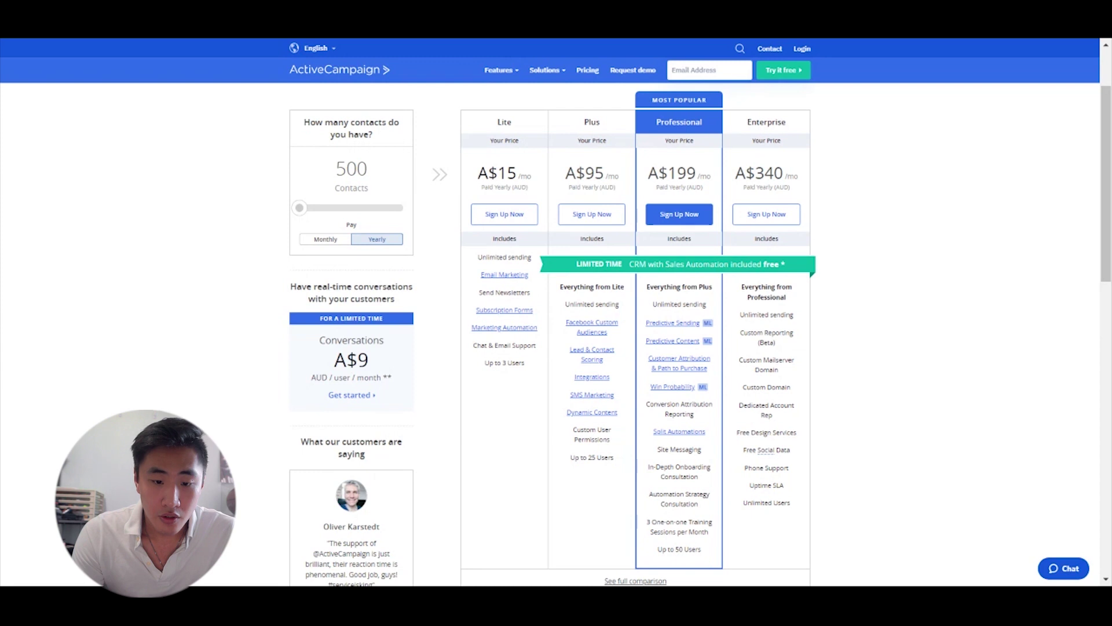
Highlight the Plus plan's name and feature list, and compare it with the other pricing plans.
{"action": "left_click_drag", "start_coordinate": [585, 121], "coordinate": [603, 132]}
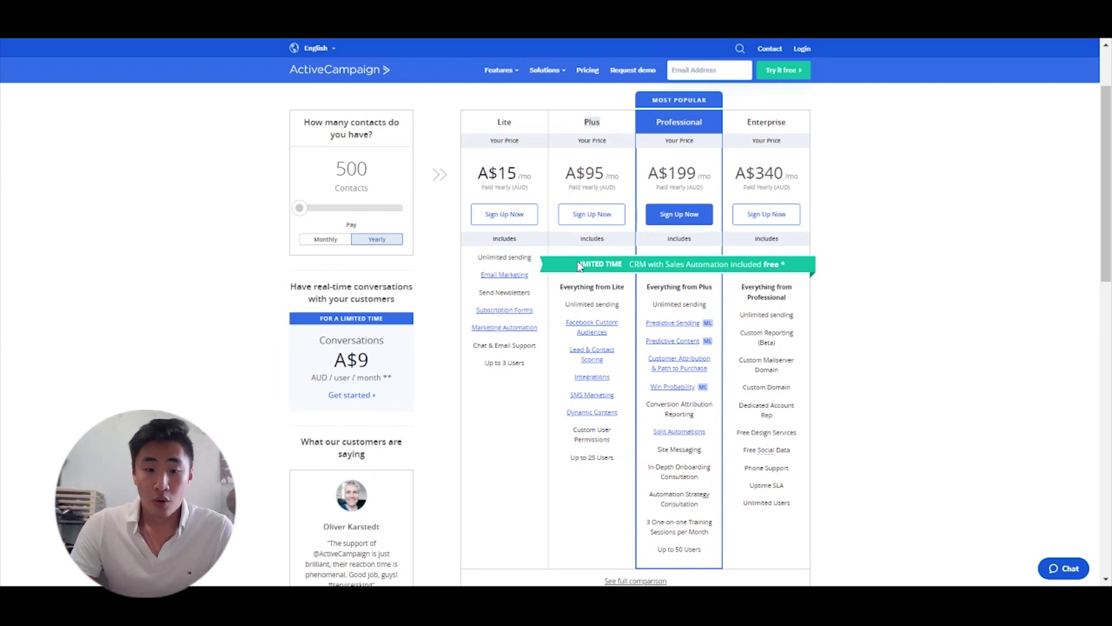
{"action": "left_click_drag", "start_coordinate": [560, 296], "coordinate": [623, 463]}
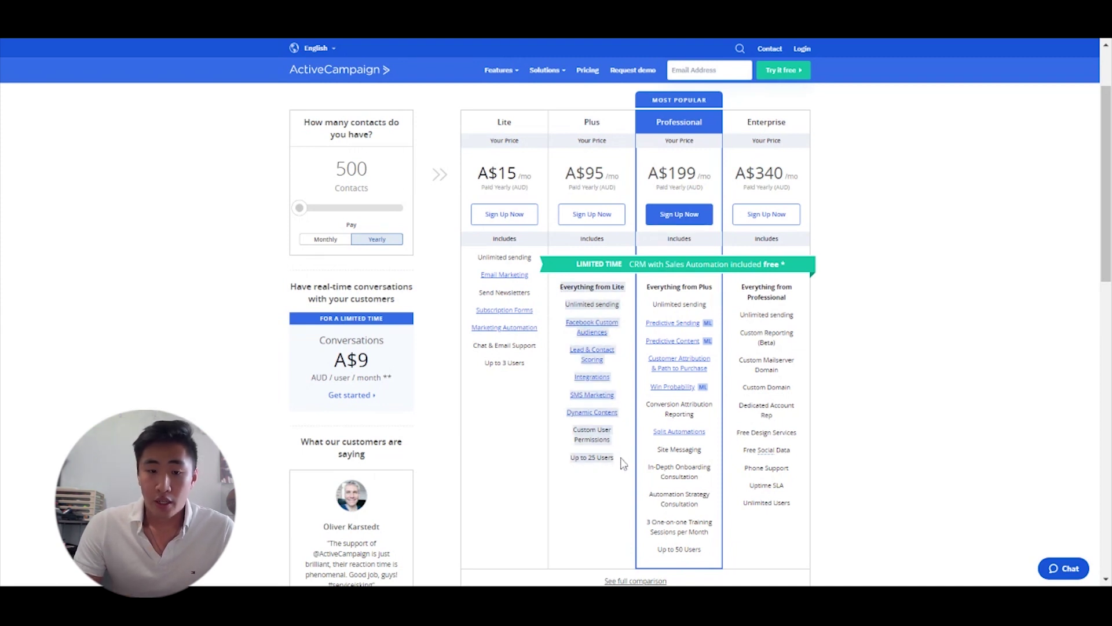
{"action": "left_click", "coordinate": [624, 463]}
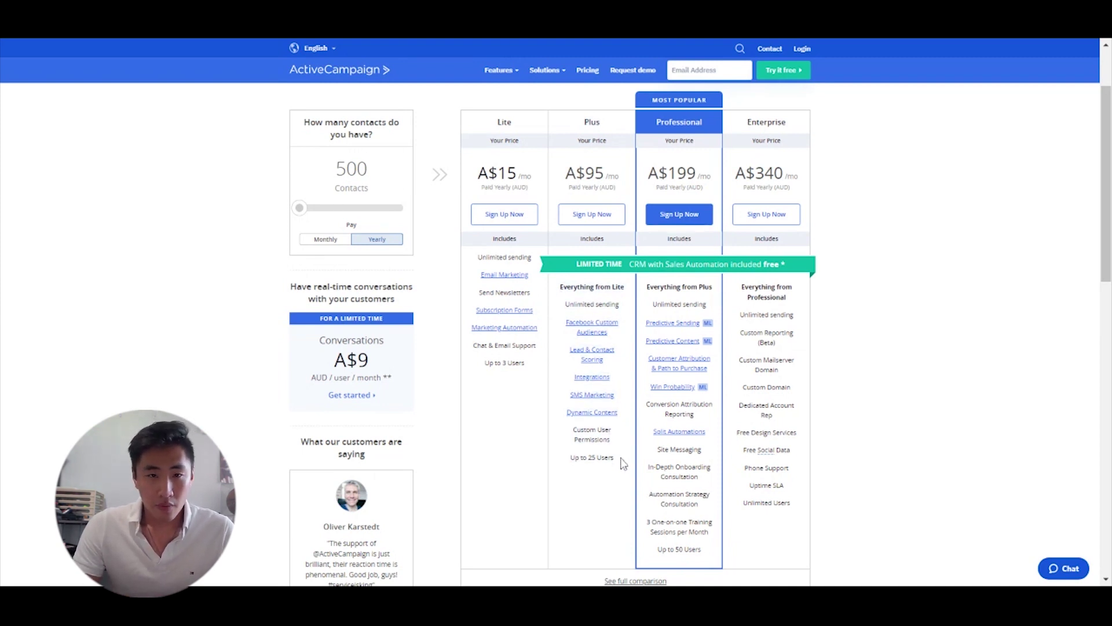
{"action": "scroll", "coordinate": [623, 464], "scroll_direction": "down", "scroll_amount": 1}
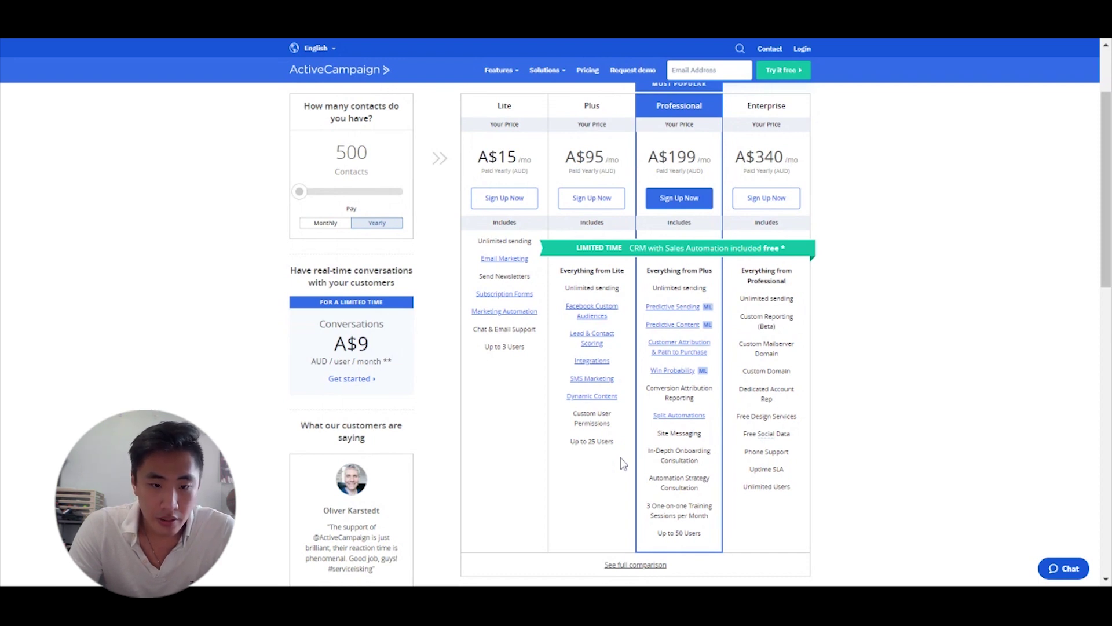
{"action": "scroll", "coordinate": [621, 463], "scroll_direction": "up", "scroll_amount": 2}
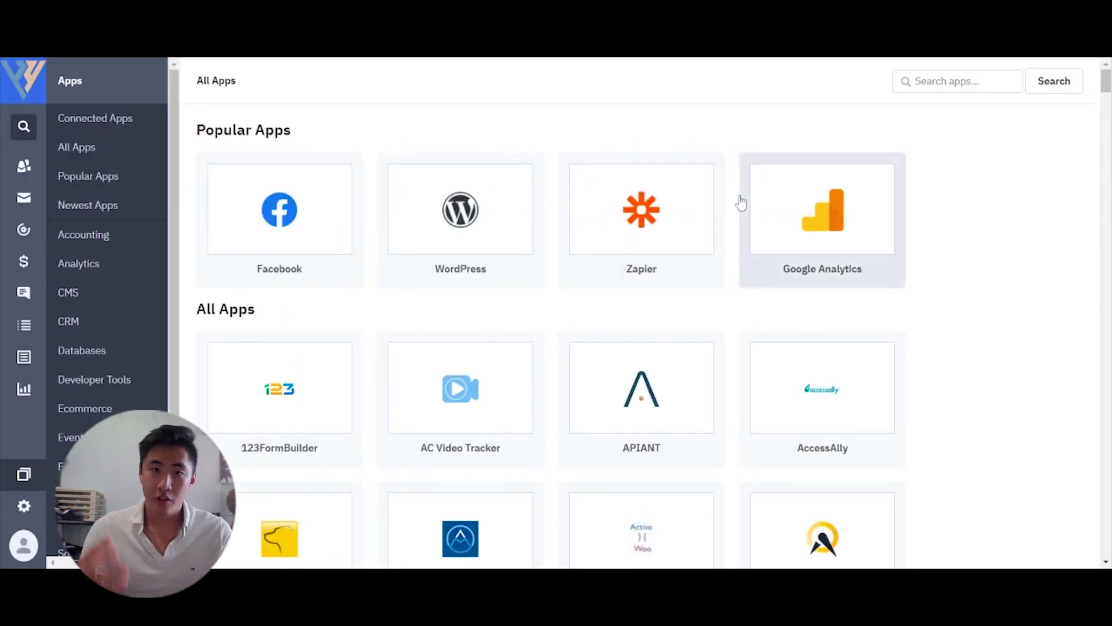
Browse the All Apps directory to examine which third-party integrations are available.
{"action": "scroll", "coordinate": [691, 146], "scroll_direction": "down", "scroll_amount": 3}
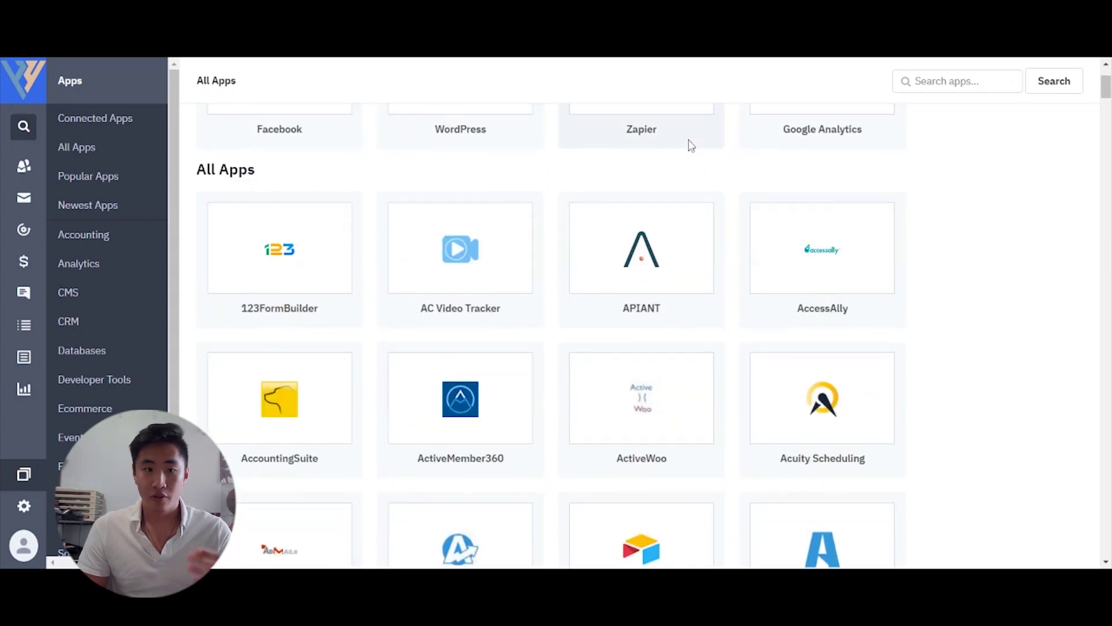
{"action": "scroll", "coordinate": [691, 145], "scroll_direction": "down", "scroll_amount": 2}
{"action": "scroll", "coordinate": [689, 145], "scroll_direction": "down", "scroll_amount": 1}
{"action": "scroll", "coordinate": [688, 143], "scroll_direction": "up", "scroll_amount": 4}
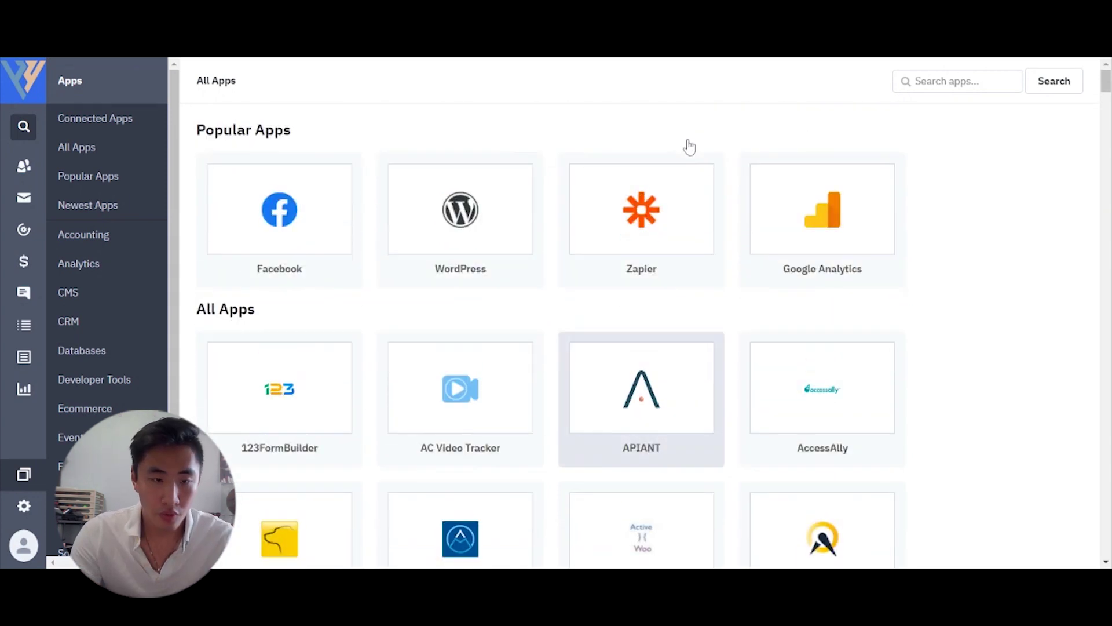
{"action": "scroll", "coordinate": [597, 242], "scroll_direction": "down", "scroll_amount": 5}
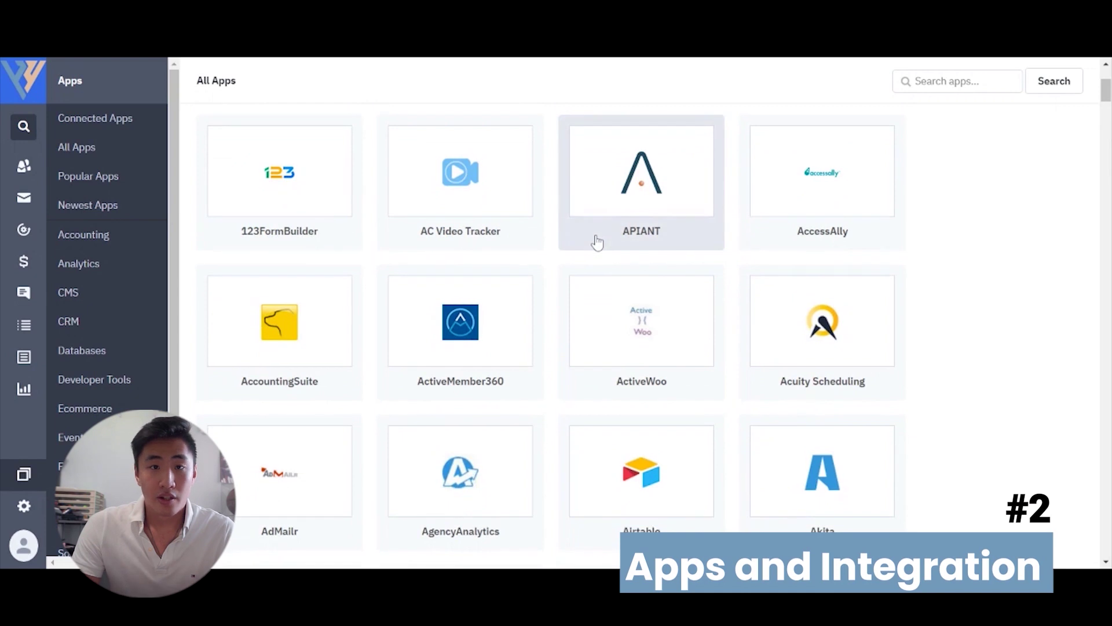
{"action": "scroll", "coordinate": [597, 242], "scroll_direction": "down", "scroll_amount": 4}
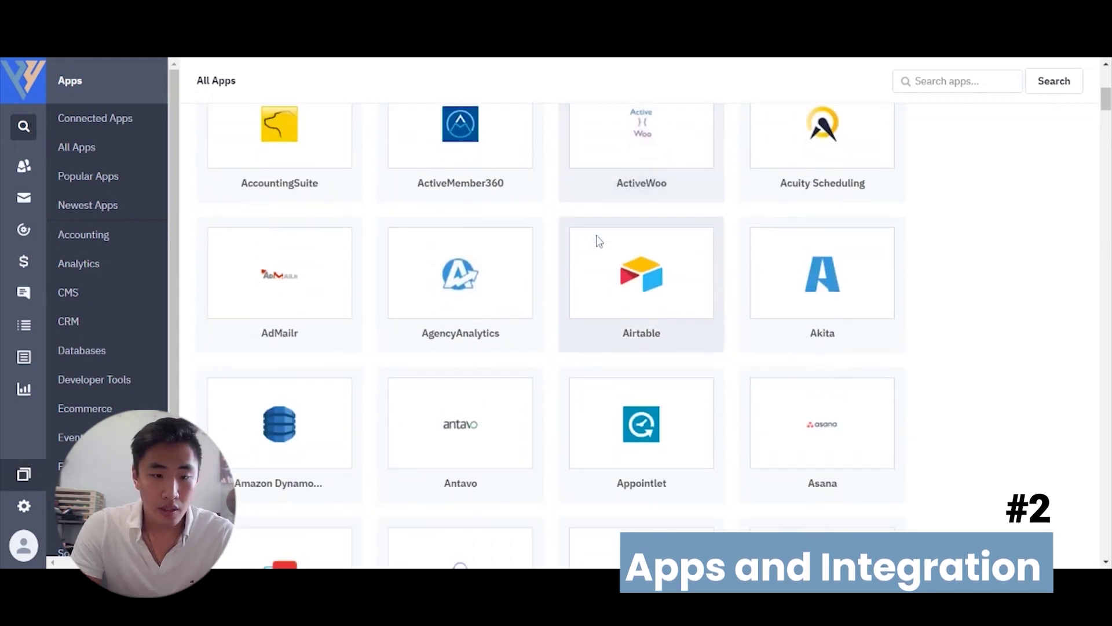
{"action": "scroll", "coordinate": [238, 285], "scroll_direction": "up", "scroll_amount": 7}
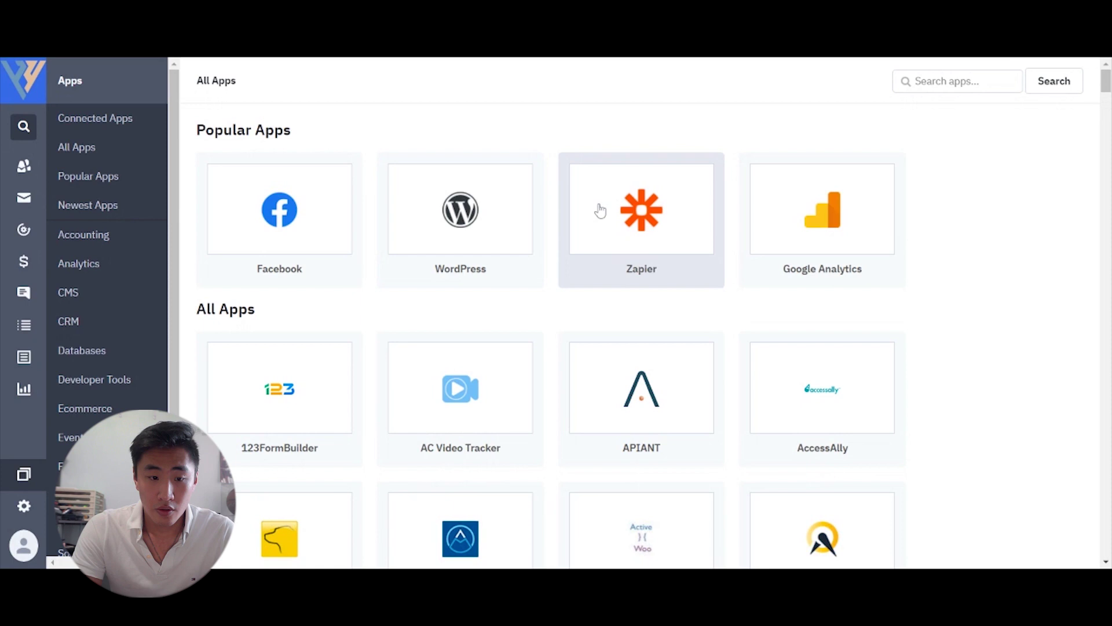
{"action": "scroll", "coordinate": [600, 210], "scroll_direction": "down", "scroll_amount": 5}
{"action": "scroll", "coordinate": [600, 210], "scroll_direction": "down", "scroll_amount": 6}
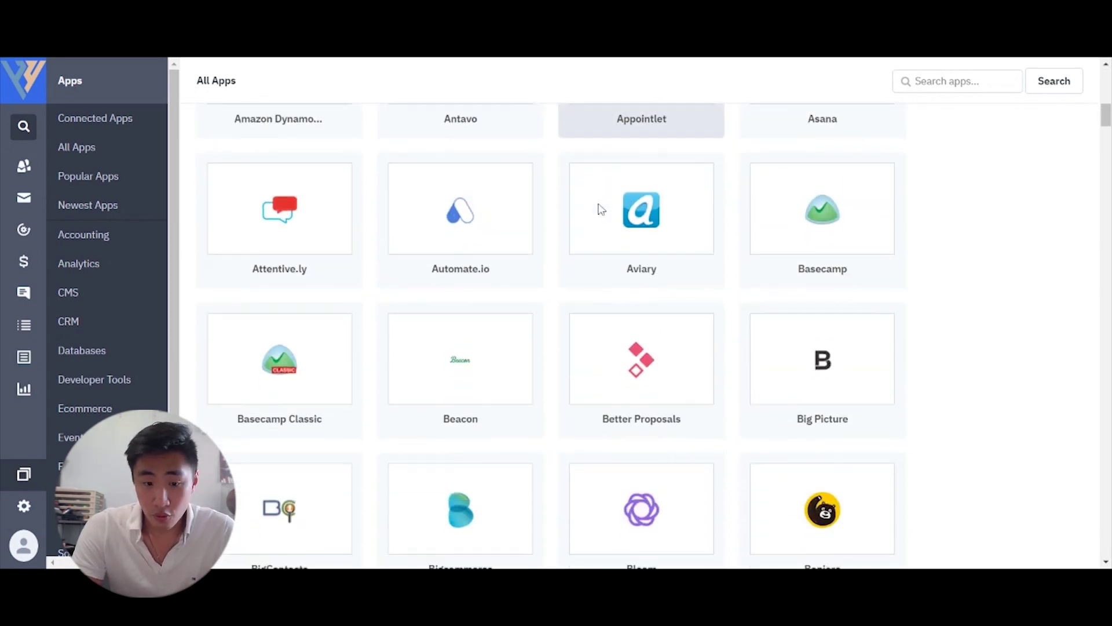
{"action": "scroll", "coordinate": [767, 246], "scroll_direction": "down", "scroll_amount": 1}
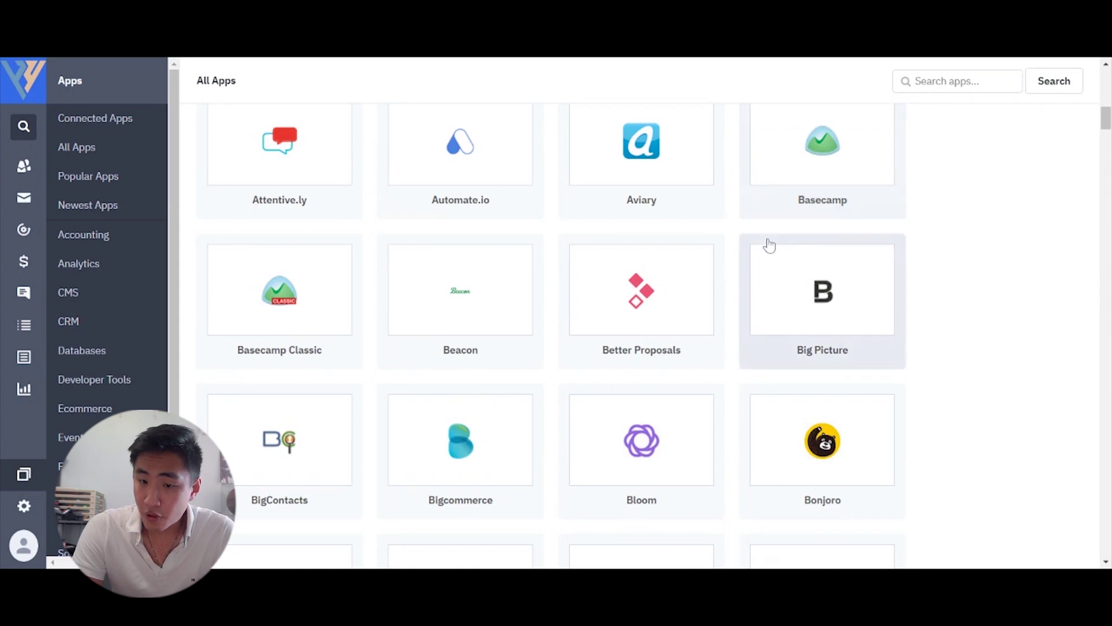
{"action": "scroll", "coordinate": [771, 243], "scroll_direction": "down", "scroll_amount": 3}
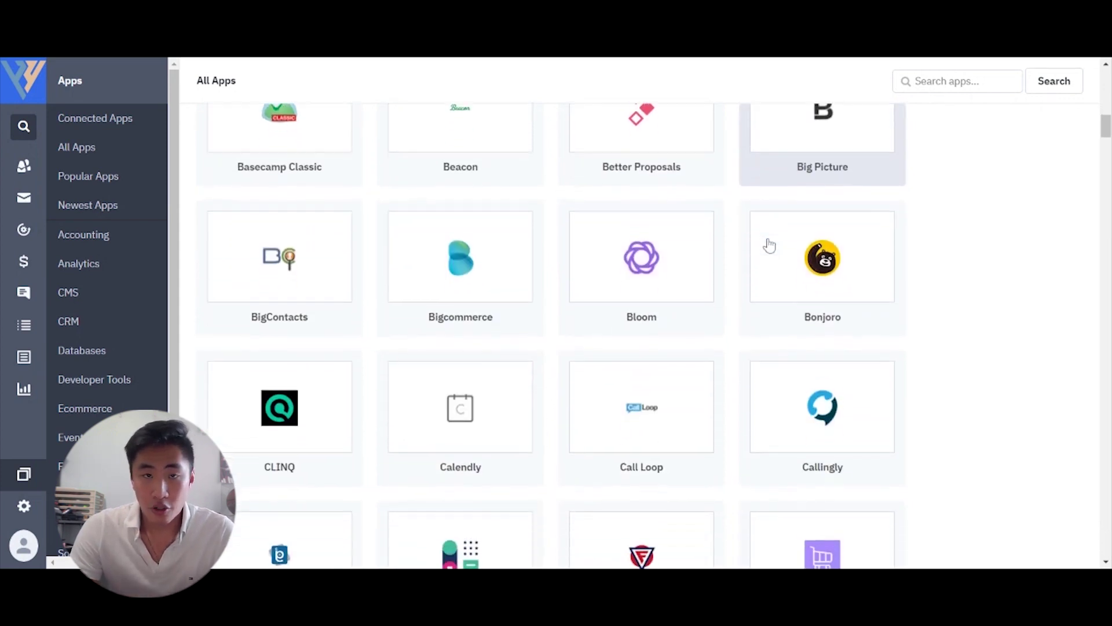
{"action": "scroll", "coordinate": [769, 245], "scroll_direction": "down", "scroll_amount": 1}
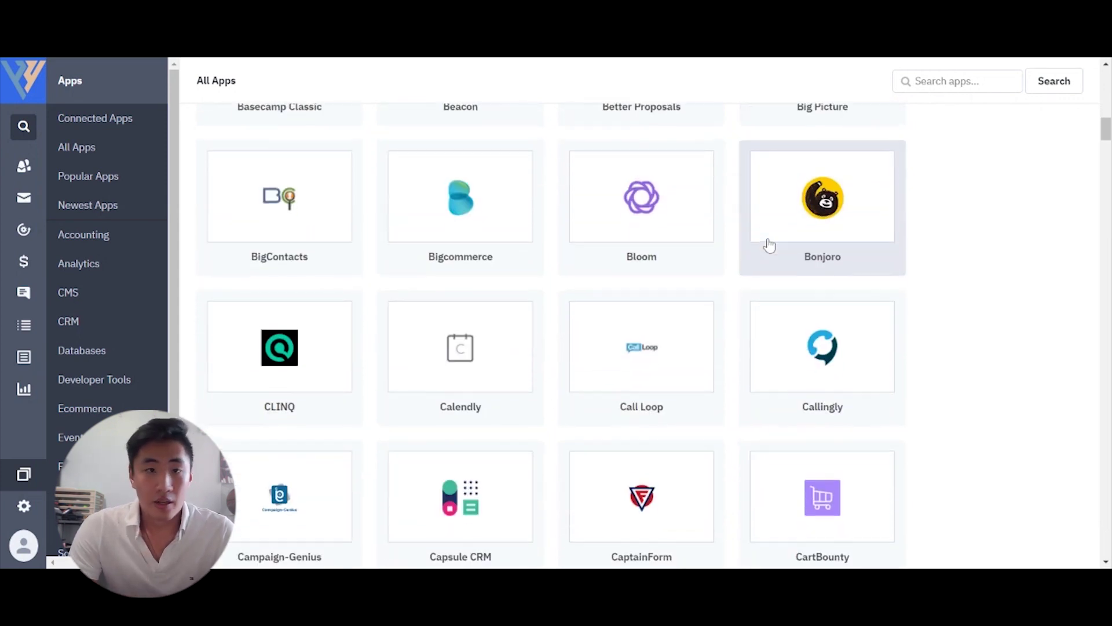
{"action": "scroll", "coordinate": [769, 245], "scroll_direction": "down", "scroll_amount": 1}
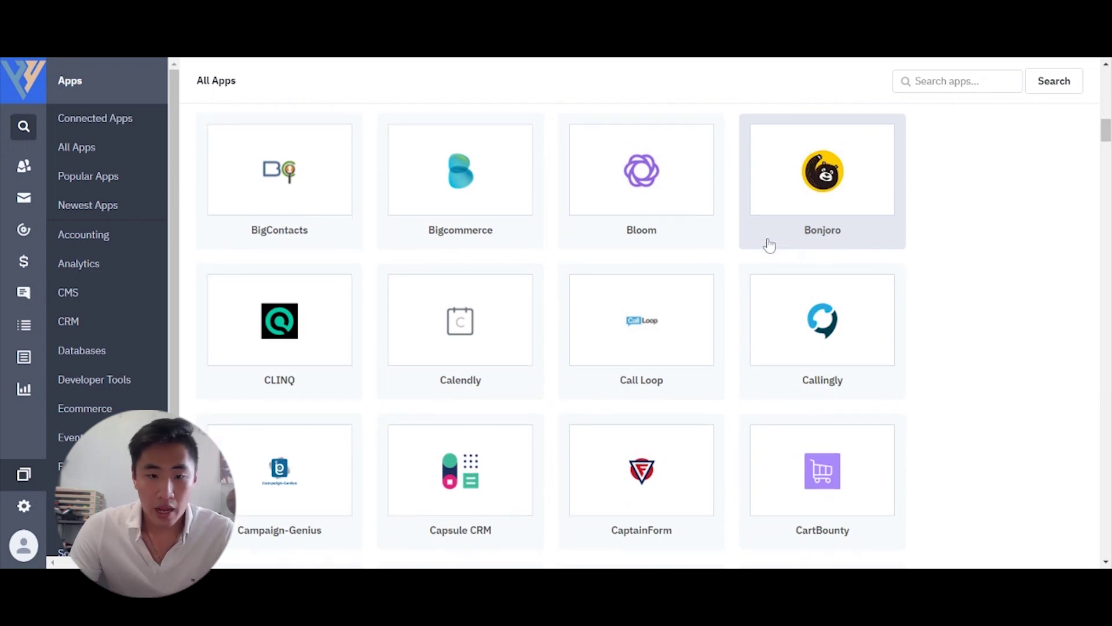
{"action": "scroll", "coordinate": [769, 245], "scroll_direction": "down", "scroll_amount": 3}
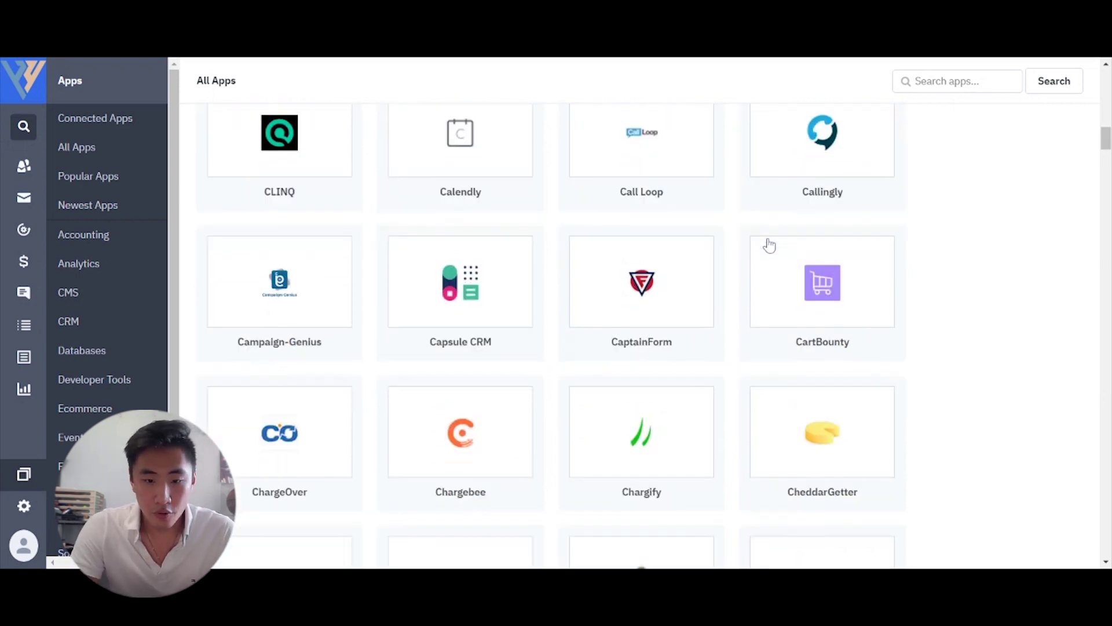
{"action": "scroll", "coordinate": [770, 245], "scroll_direction": "up", "scroll_amount": 5}
{"action": "scroll", "coordinate": [638, 296], "scroll_direction": "up", "scroll_amount": 2}
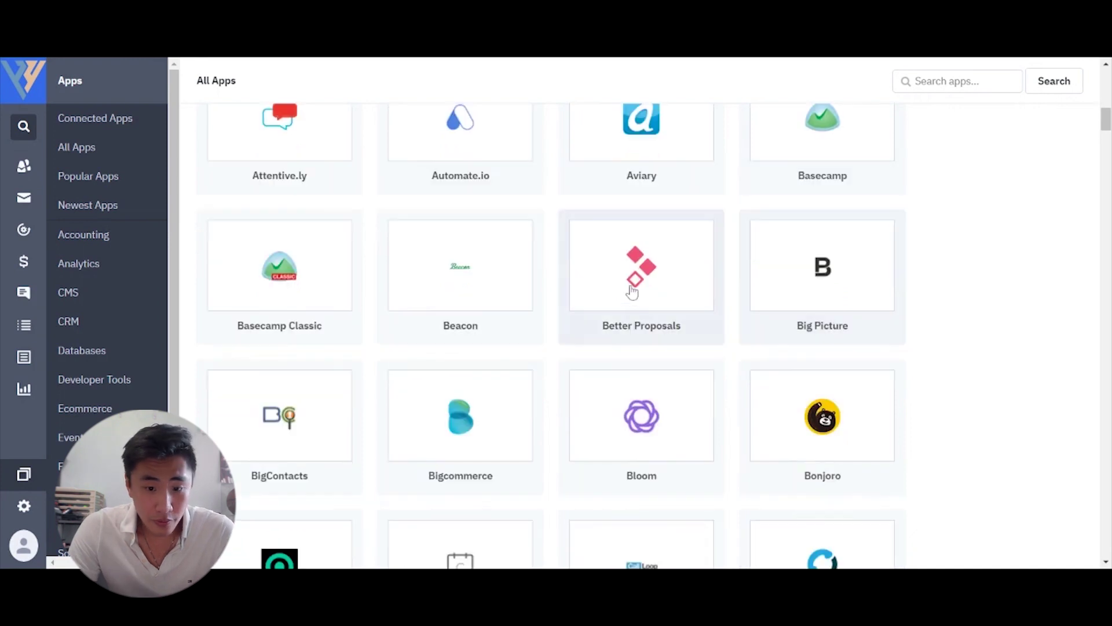
{"action": "scroll", "coordinate": [638, 296], "scroll_direction": "down", "scroll_amount": 5}
{"action": "scroll", "coordinate": [637, 296], "scroll_direction": "down", "scroll_amount": 10}
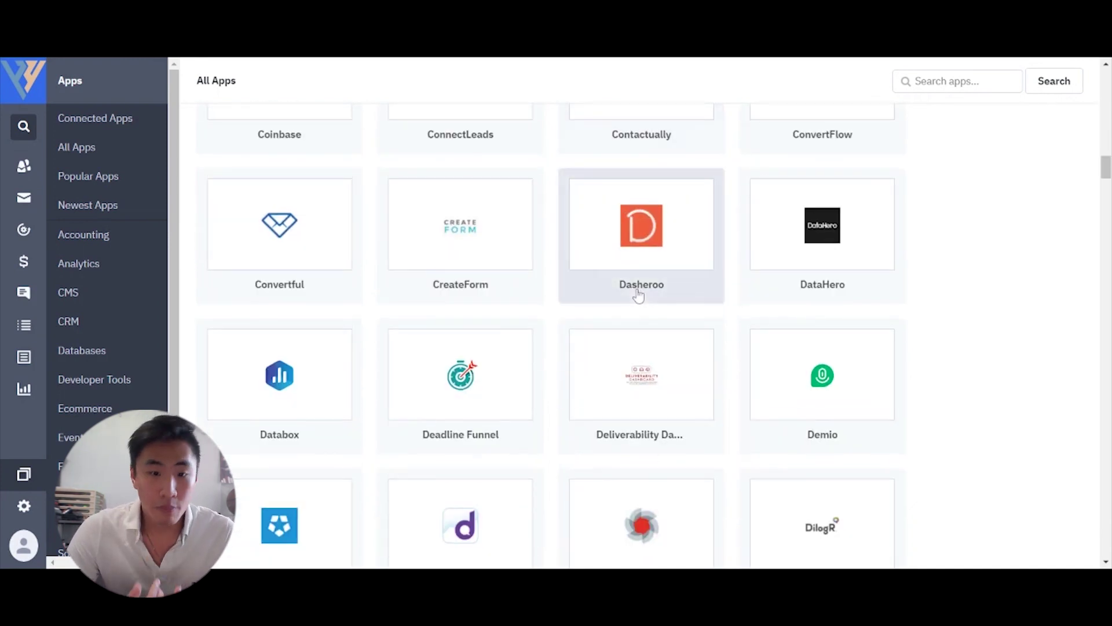
{"action": "scroll", "coordinate": [638, 295], "scroll_direction": "up", "scroll_amount": 2}
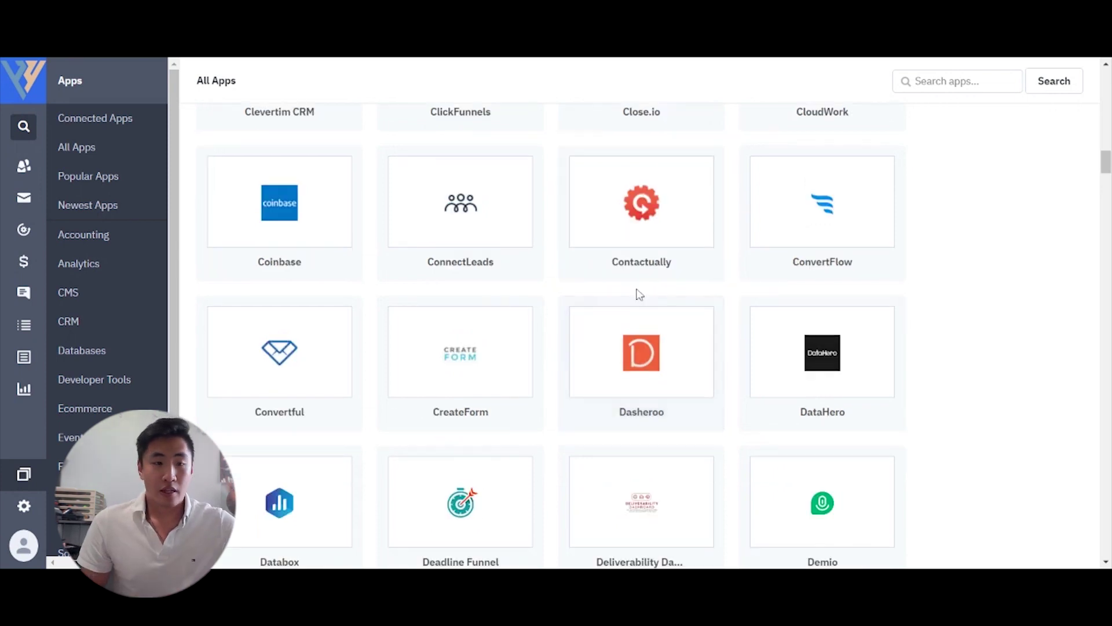
{"action": "scroll", "coordinate": [638, 294], "scroll_direction": "up", "scroll_amount": 2}
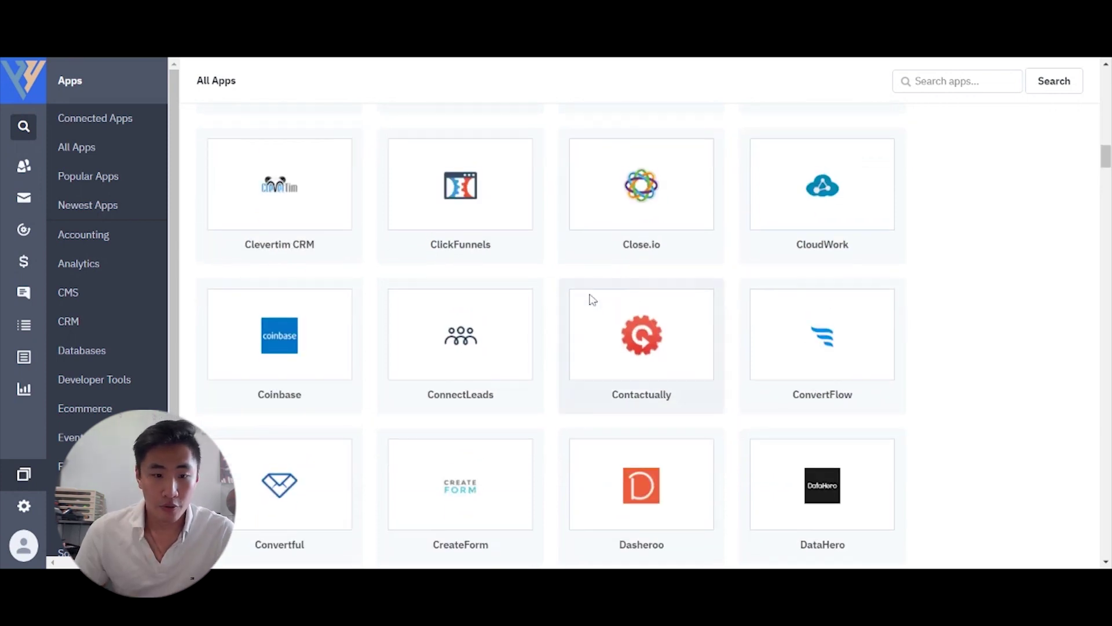
Scan the alphabetical All Apps listings between Attentive.ly and DataHero to examine which services can be integrated.
{"action": "scroll", "coordinate": [95, 342], "scroll_direction": "down", "scroll_amount": 1}
{"action": "scroll", "coordinate": [98, 342], "scroll_direction": "up", "scroll_amount": 1}
{"action": "scroll", "coordinate": [98, 342], "scroll_direction": "down", "scroll_amount": 1}
{"action": "scroll", "coordinate": [95, 343], "scroll_direction": "up", "scroll_amount": 1}
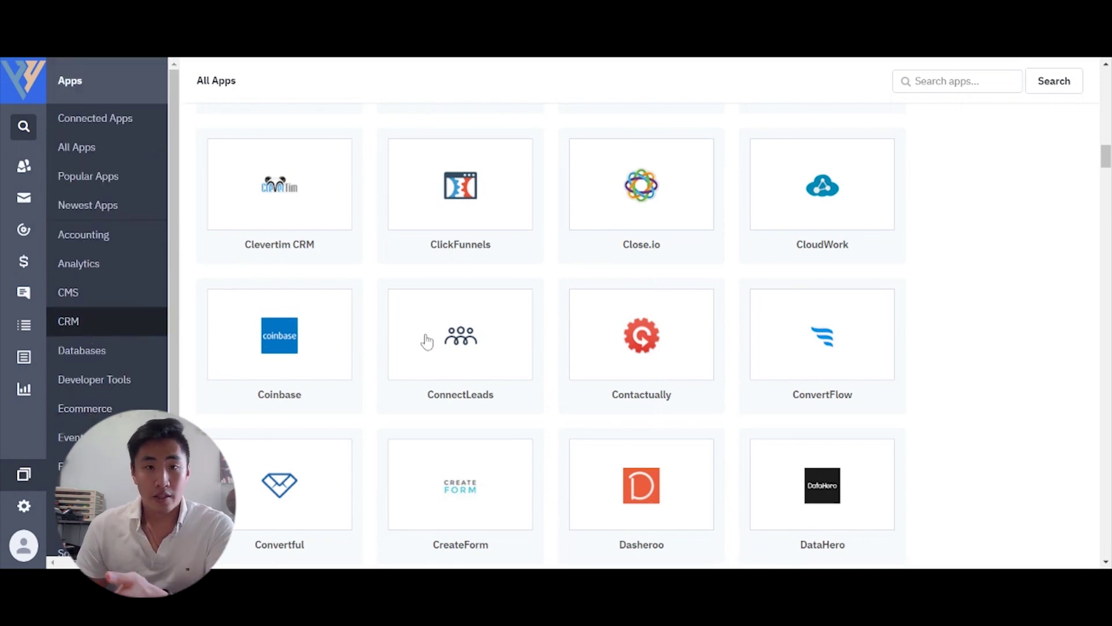
{"action": "scroll", "coordinate": [427, 340], "scroll_direction": "up", "scroll_amount": 5}
{"action": "scroll", "coordinate": [479, 328], "scroll_direction": "up", "scroll_amount": 3}
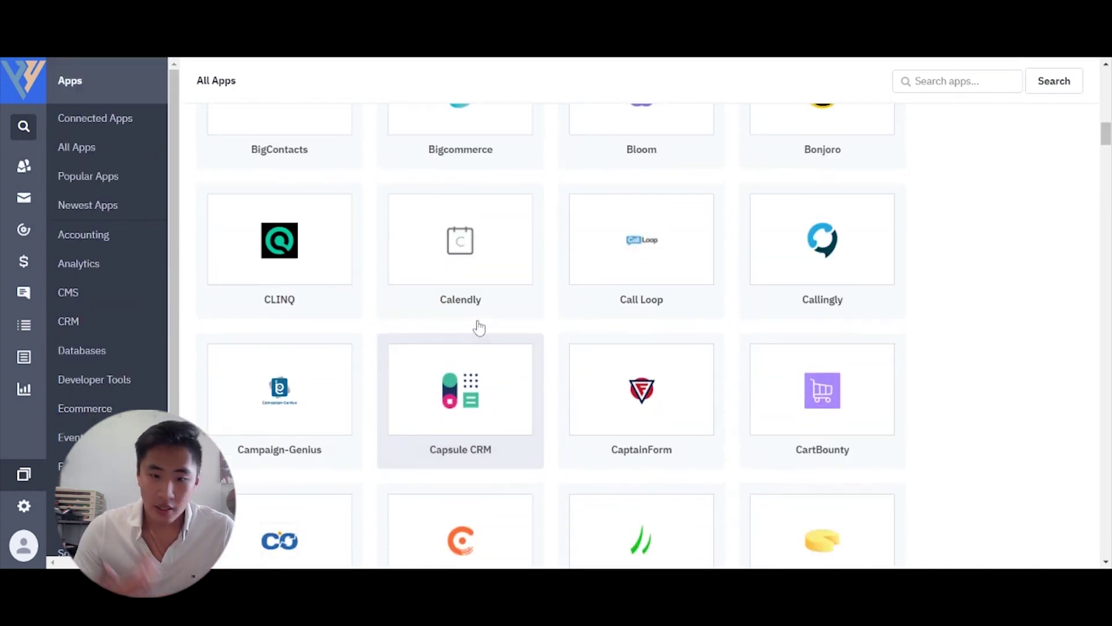
{"action": "scroll", "coordinate": [479, 328], "scroll_direction": "up", "scroll_amount": 2}
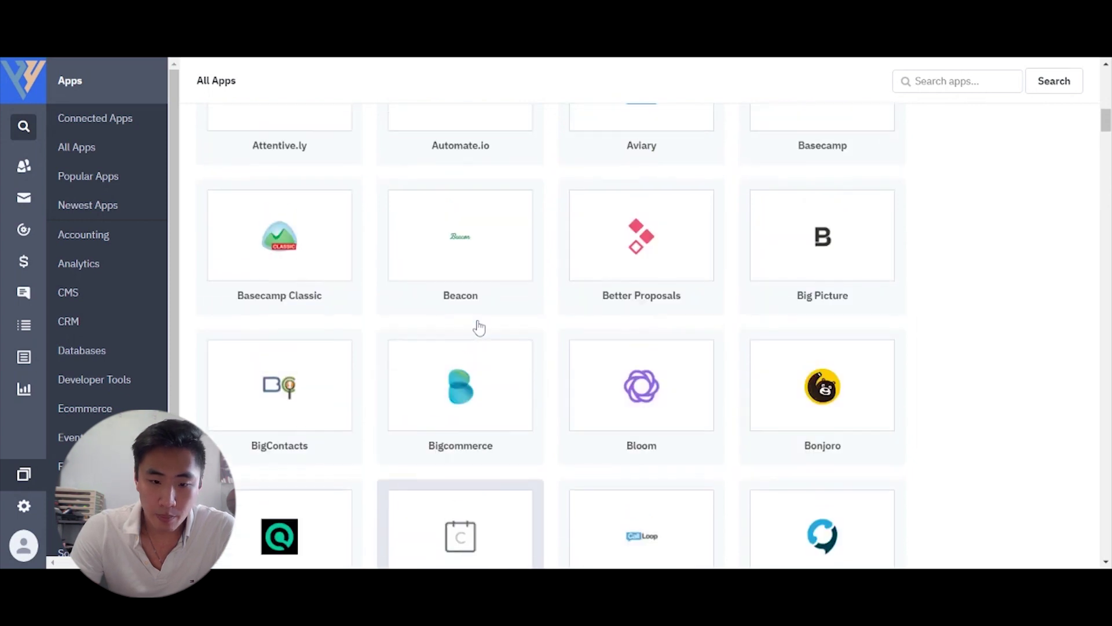
{"action": "scroll", "coordinate": [497, 307], "scroll_direction": "up", "scroll_amount": 4}
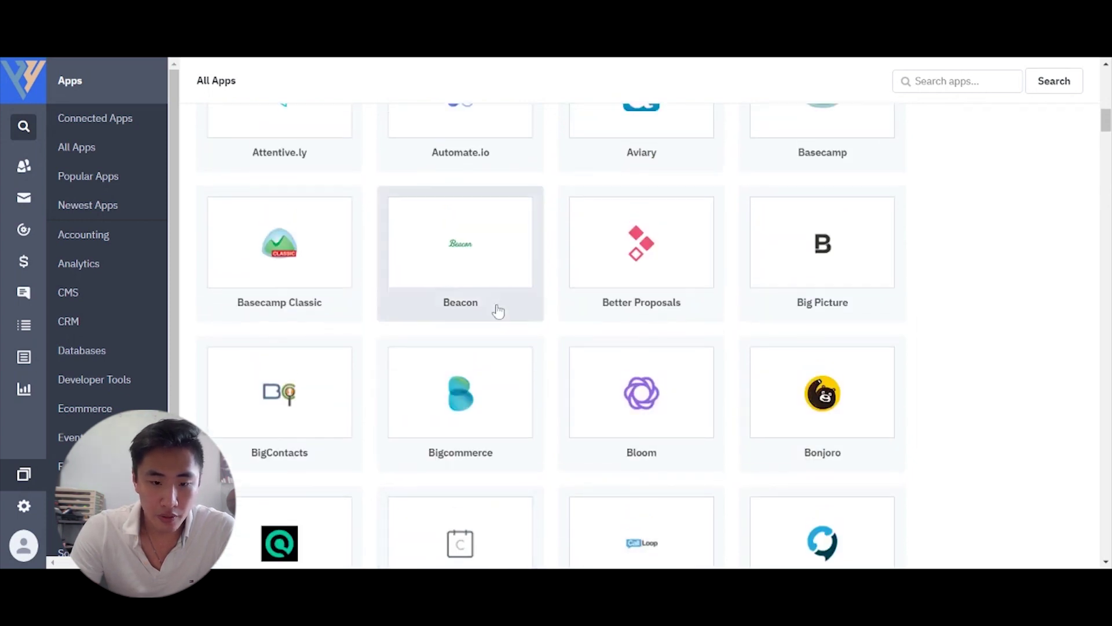
{"action": "scroll", "coordinate": [497, 310], "scroll_direction": "down", "scroll_amount": 5}
{"action": "scroll", "coordinate": [499, 311], "scroll_direction": "down", "scroll_amount": 20}
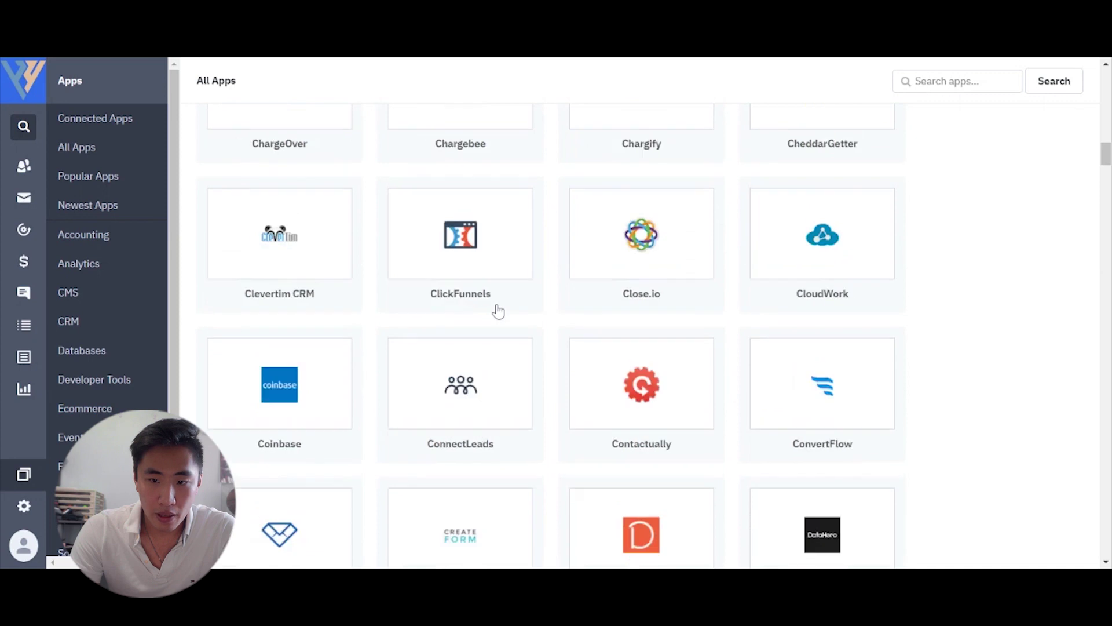
{"action": "scroll", "coordinate": [497, 312], "scroll_direction": "down", "scroll_amount": 6}
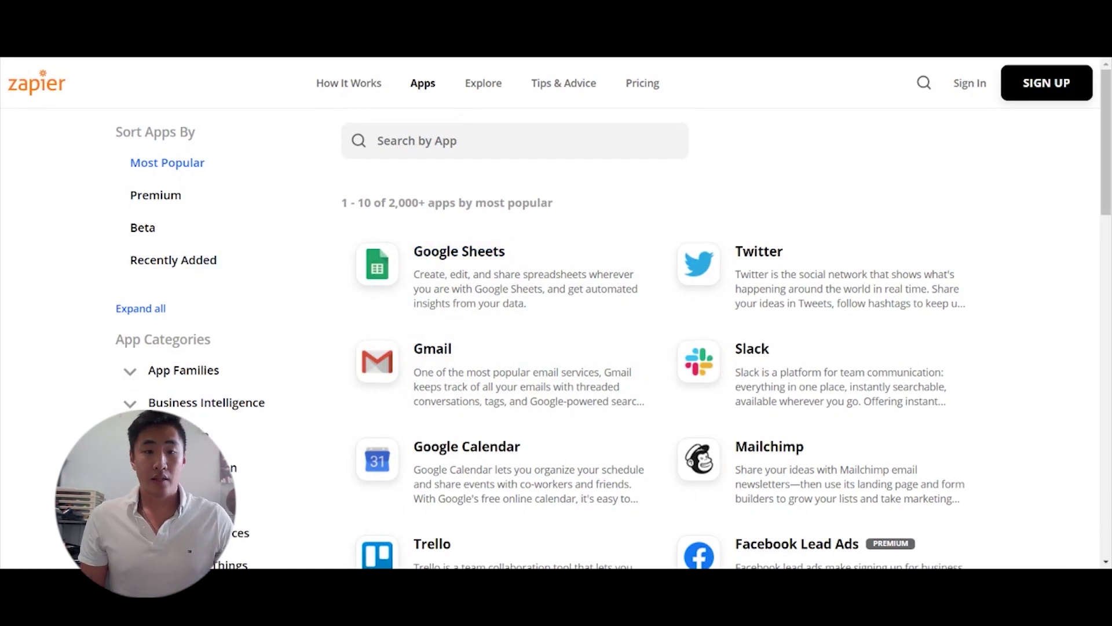
On Zapier's Apps page, highlight the "2,000+ apps" text and review the most popular and featured apps.
{"action": "left_click_drag", "start_coordinate": [389, 203], "coordinate": [456, 202]}
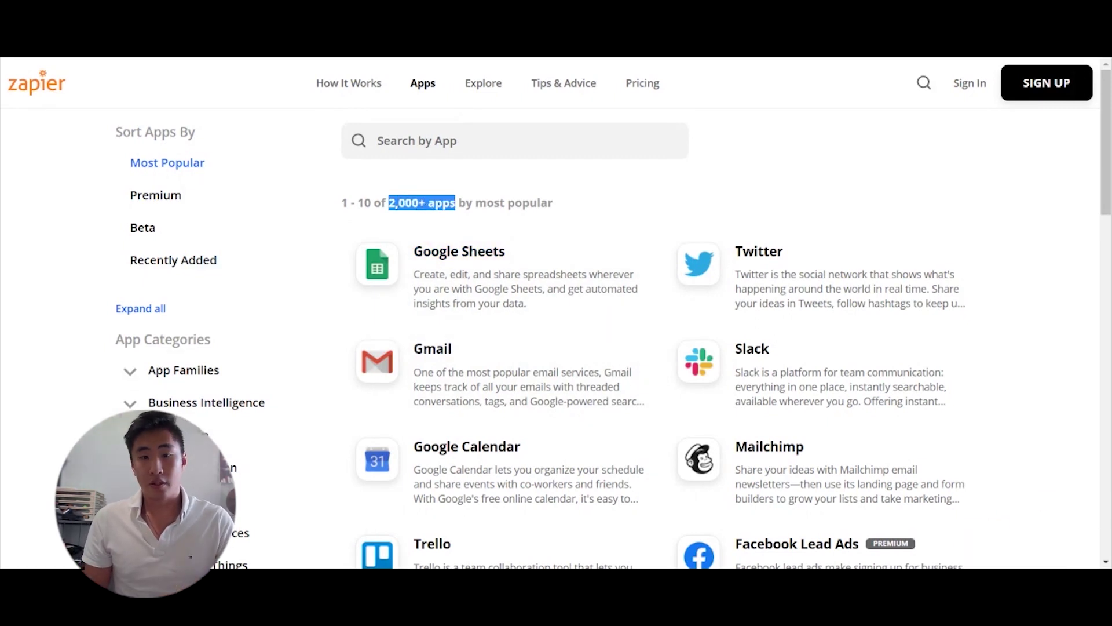
{"action": "scroll", "coordinate": [516, 213], "scroll_direction": "down", "scroll_amount": 10}
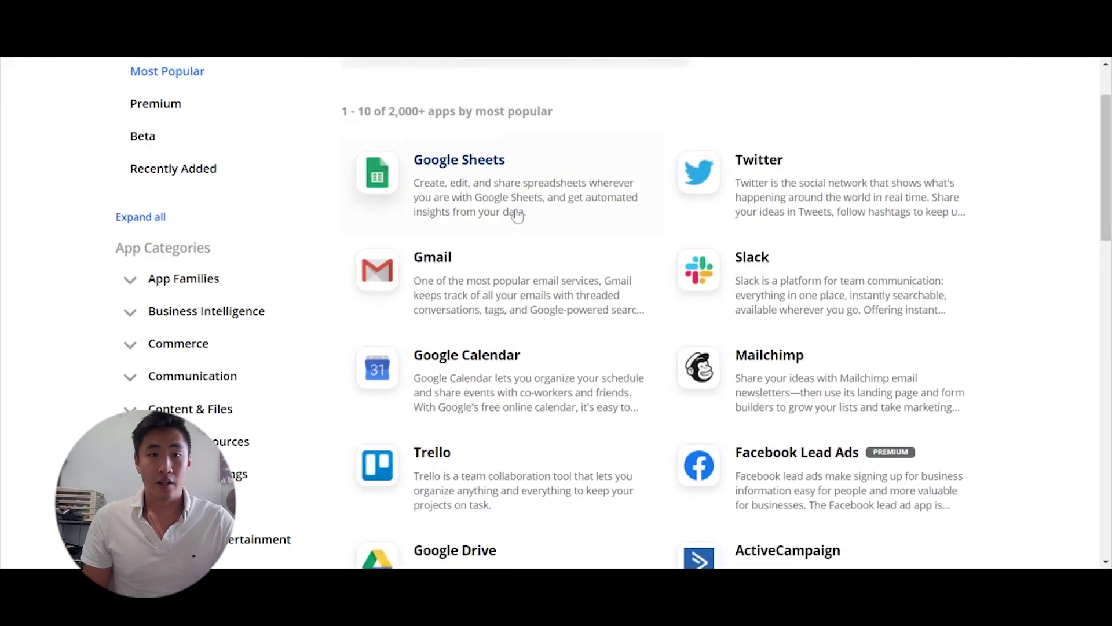
{"action": "scroll", "coordinate": [517, 215], "scroll_direction": "down", "scroll_amount": 8}
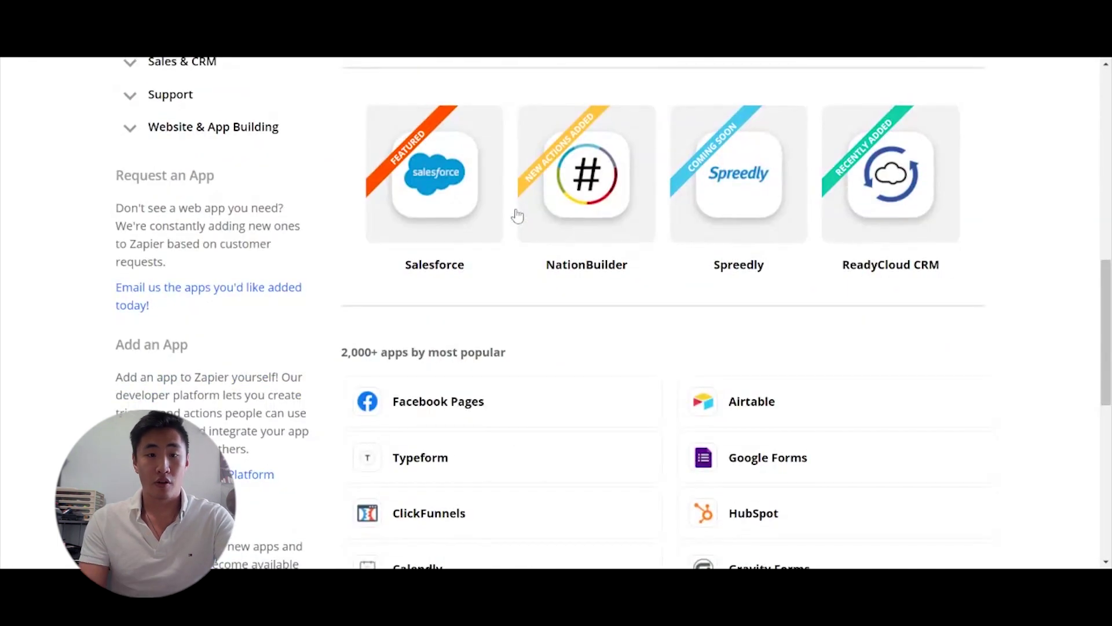
{"action": "scroll", "coordinate": [517, 216], "scroll_direction": "down", "scroll_amount": 3}
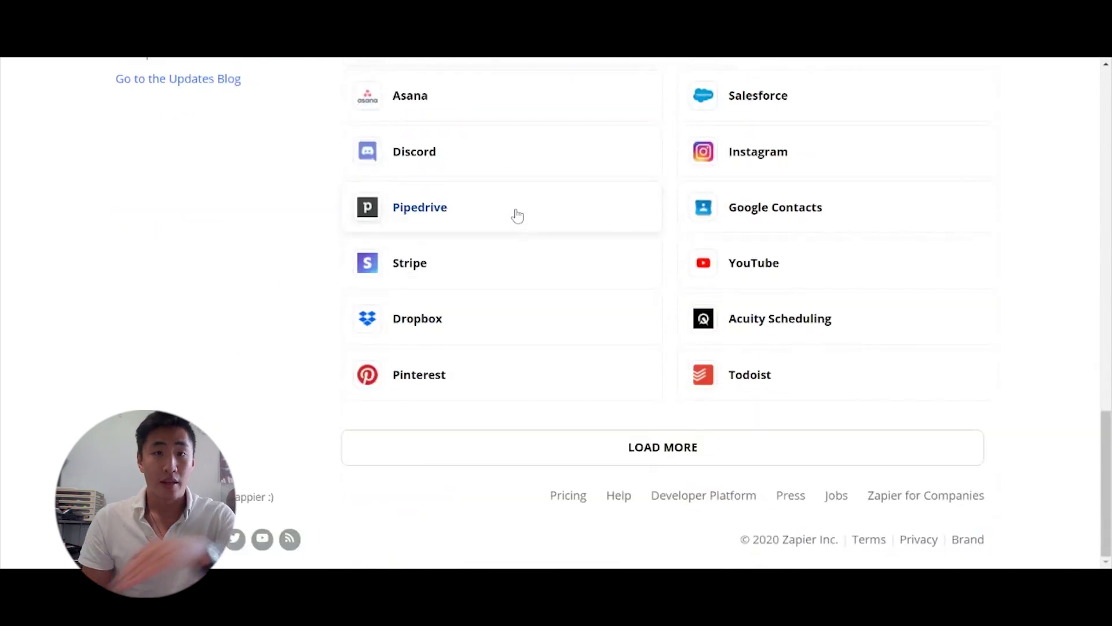
Load two more batches of apps in Zapier's list of most popular apps and look through them.
{"action": "left_click", "coordinate": [570, 452]}
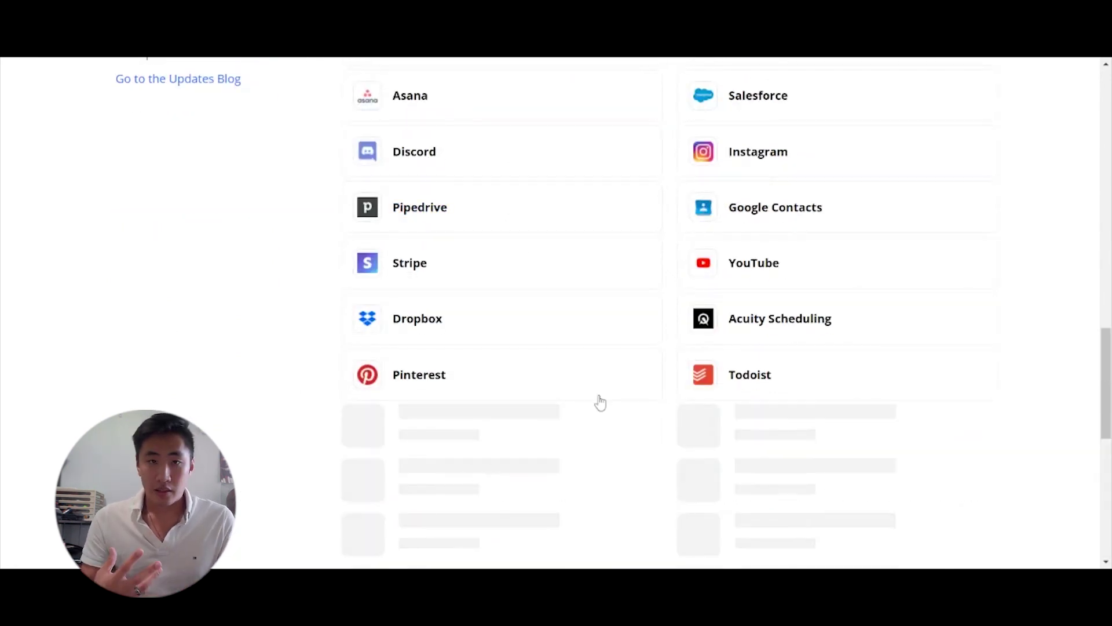
{"action": "scroll", "coordinate": [596, 402], "scroll_direction": "down", "scroll_amount": 8}
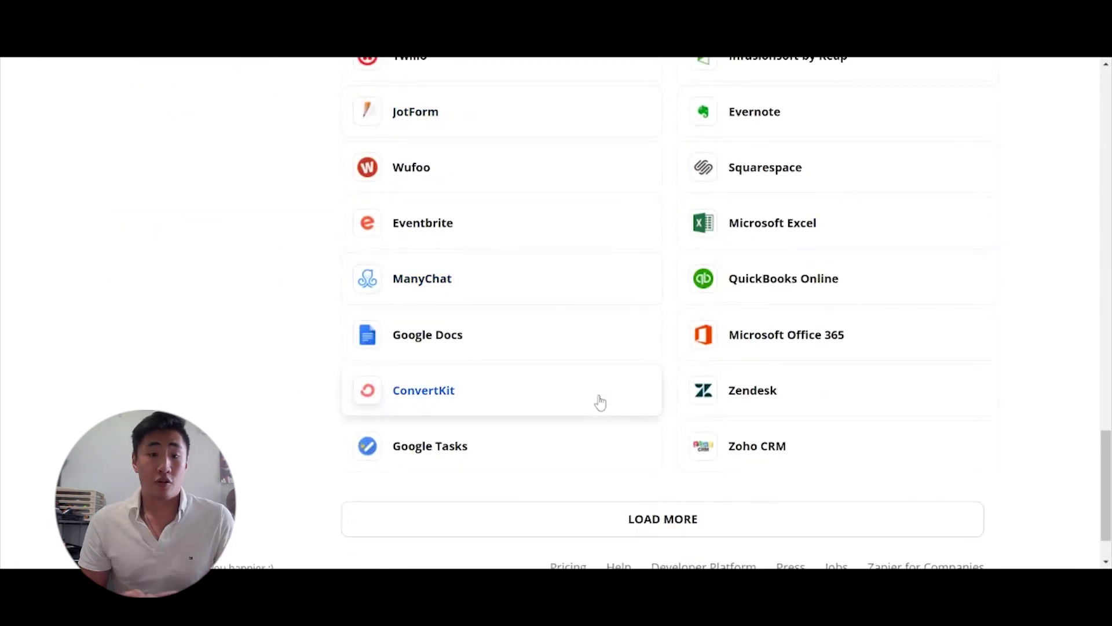
{"action": "scroll", "coordinate": [601, 402], "scroll_direction": "down", "scroll_amount": 1}
{"action": "left_click", "coordinate": [605, 451]}
{"action": "scroll", "coordinate": [649, 346], "scroll_direction": "down", "scroll_amount": 8}
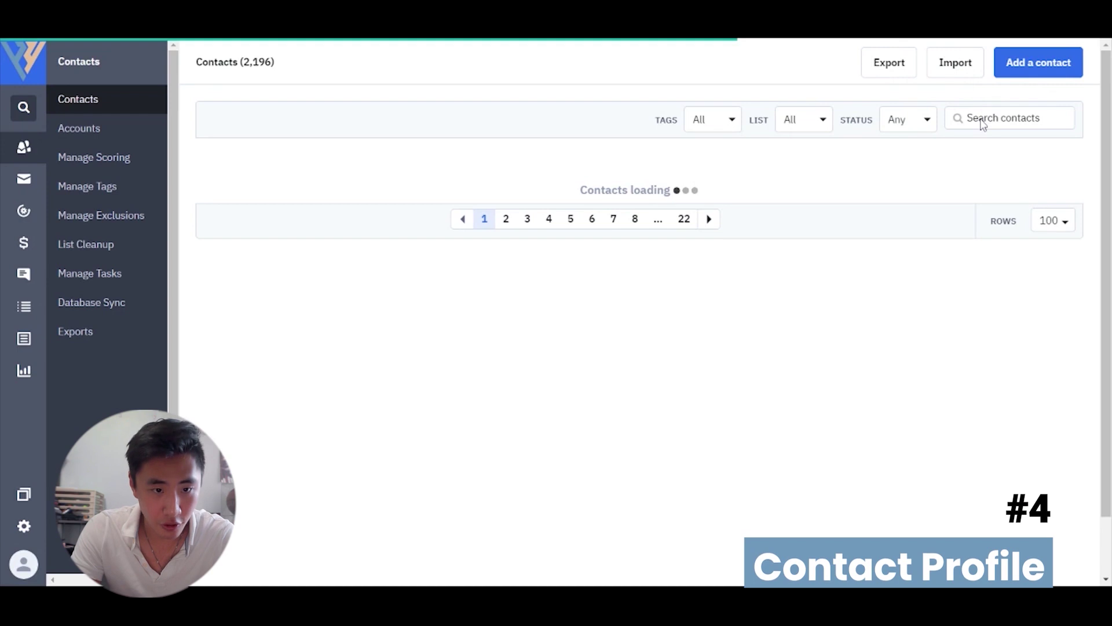
Search the ActiveCampaign contacts by the contact's first name and open the matching profile with lead source Facebook.
{"action": "left_click", "coordinate": [983, 123]}
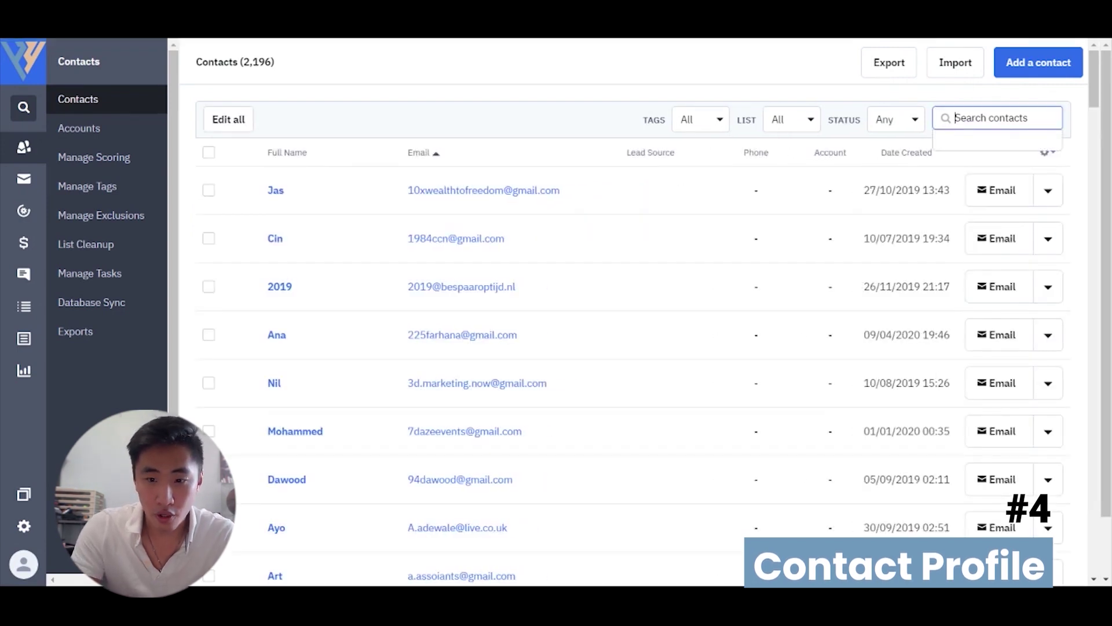
{"action": "type", "text": "yujin"}
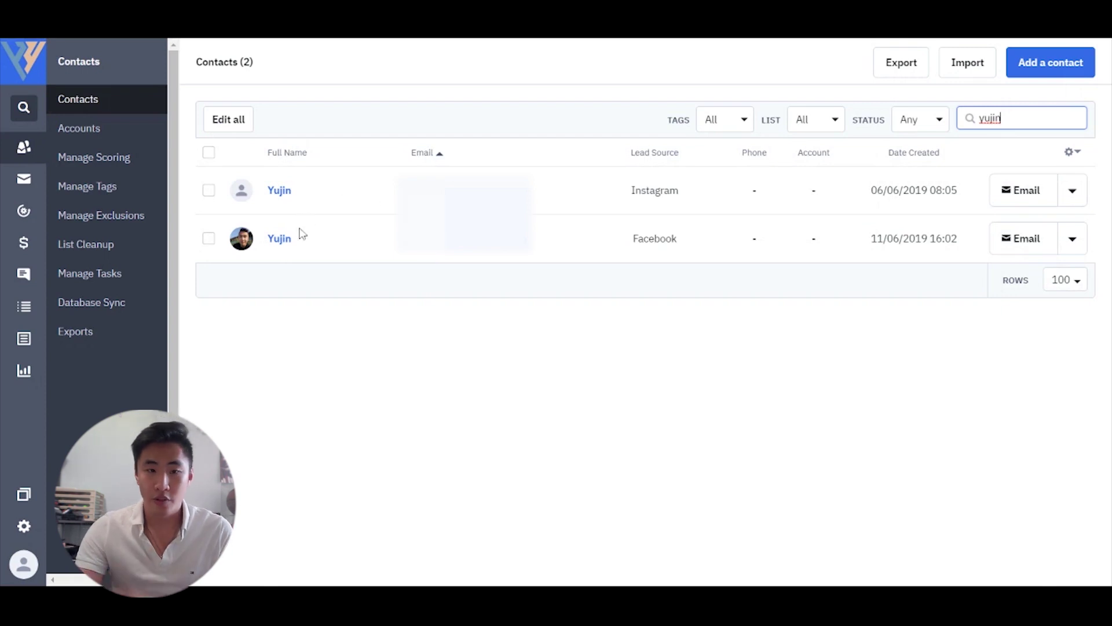
{"action": "left_click", "coordinate": [281, 240]}
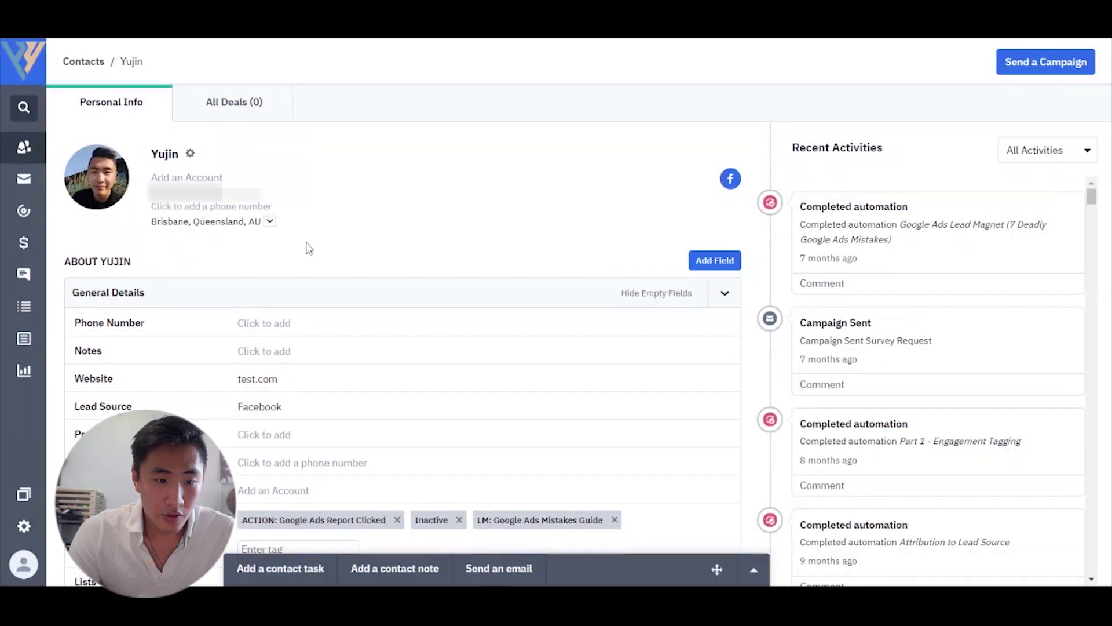
Review the contact's general details down to the tags and point out the "ACTION: Google Ads Report Clicked" tag.
{"action": "scroll", "coordinate": [309, 248], "scroll_direction": "down", "scroll_amount": 2}
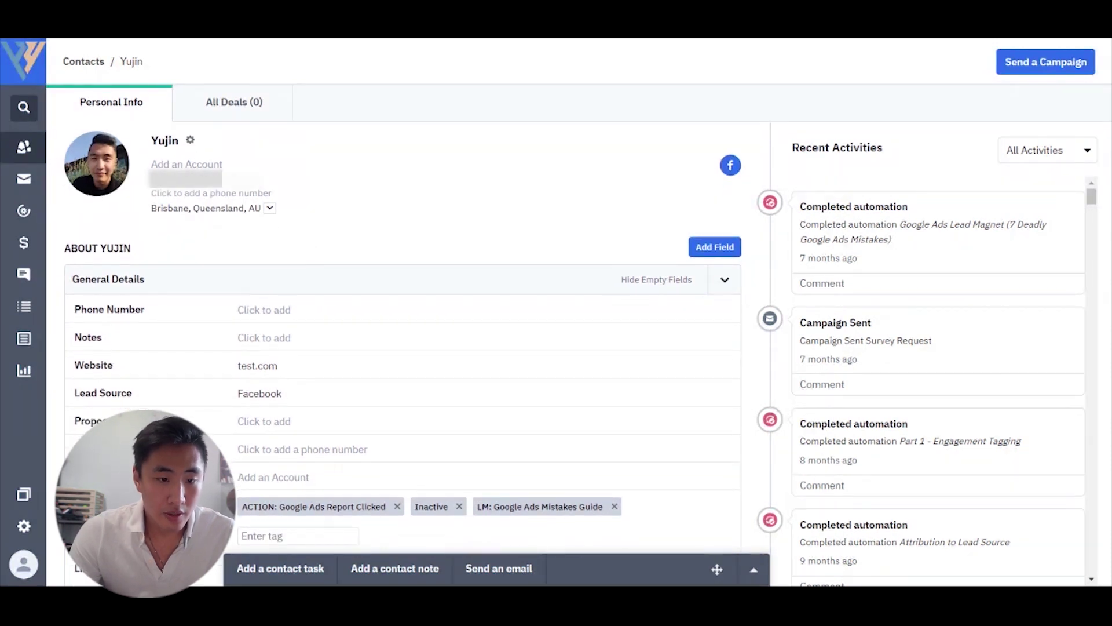
{"action": "scroll", "coordinate": [309, 248], "scroll_direction": "down", "scroll_amount": 2}
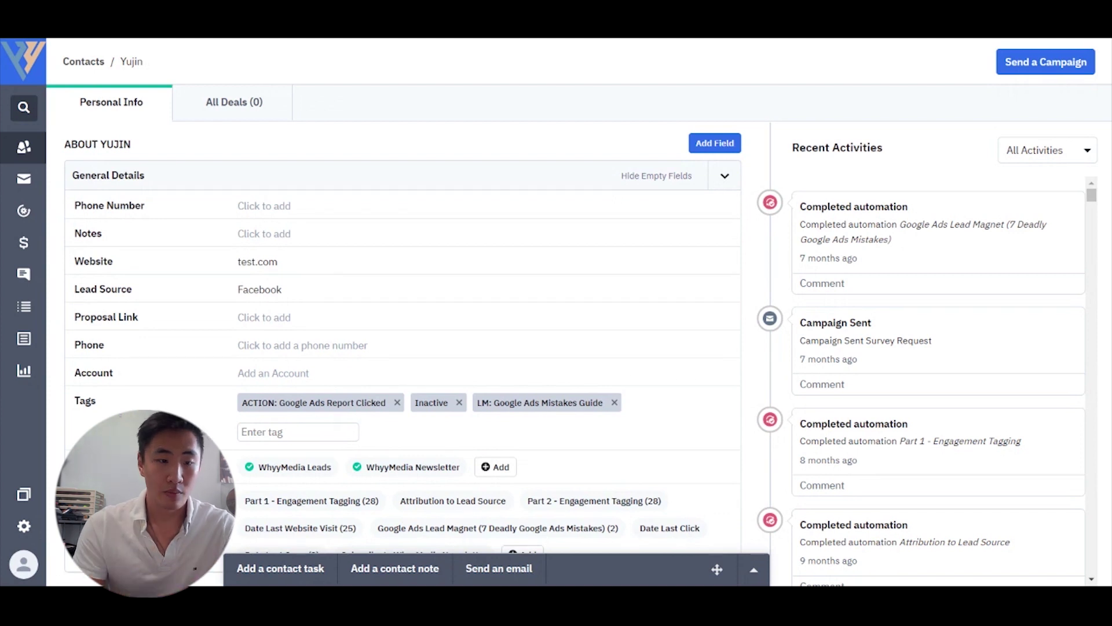
{"action": "left_click_drag", "start_coordinate": [241, 402], "coordinate": [423, 402]}
{"action": "left_click", "coordinate": [213, 400]}
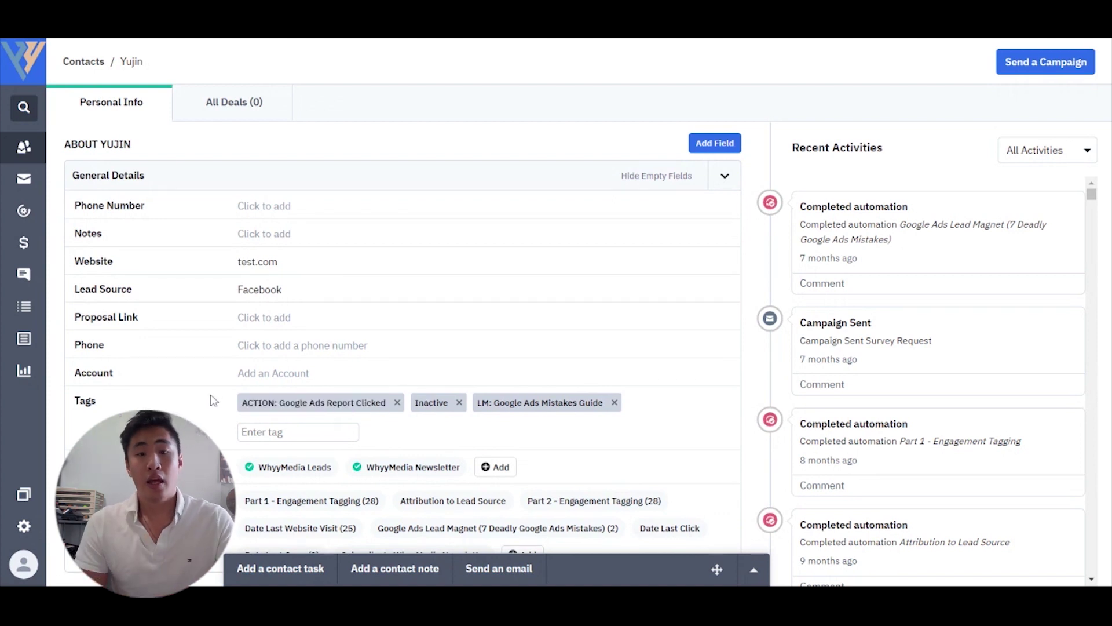
Look through the contact's automations, custom fields and engagement tracking, and expand the first Lead Magnet Request conversion.
{"action": "scroll", "coordinate": [213, 400], "scroll_direction": "down", "scroll_amount": 5}
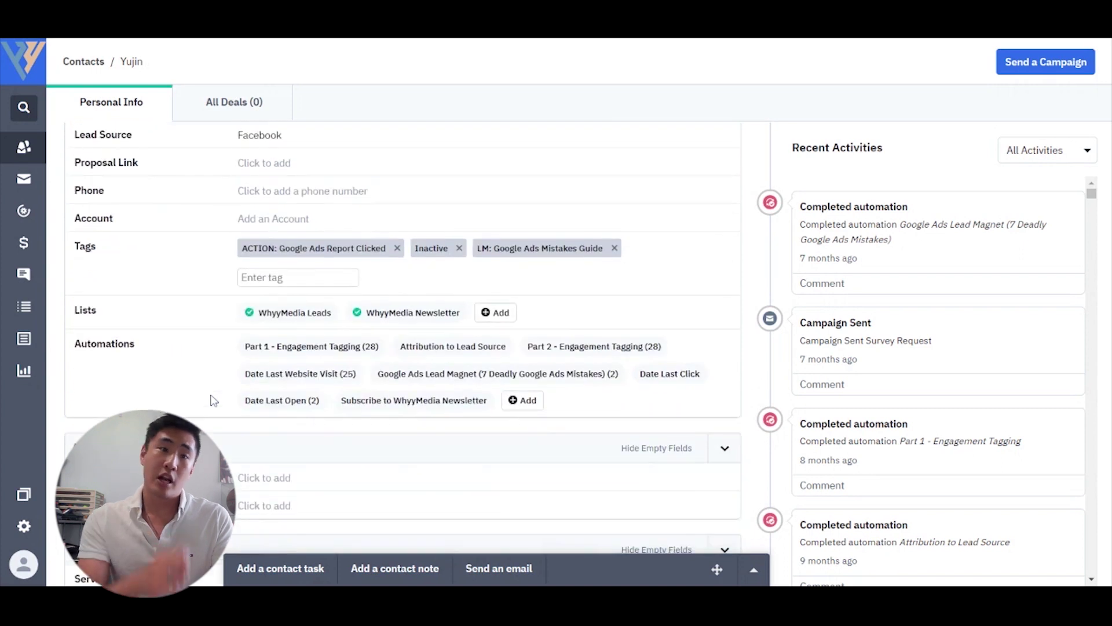
{"action": "scroll", "coordinate": [403, 336], "scroll_direction": "down", "scroll_amount": 15}
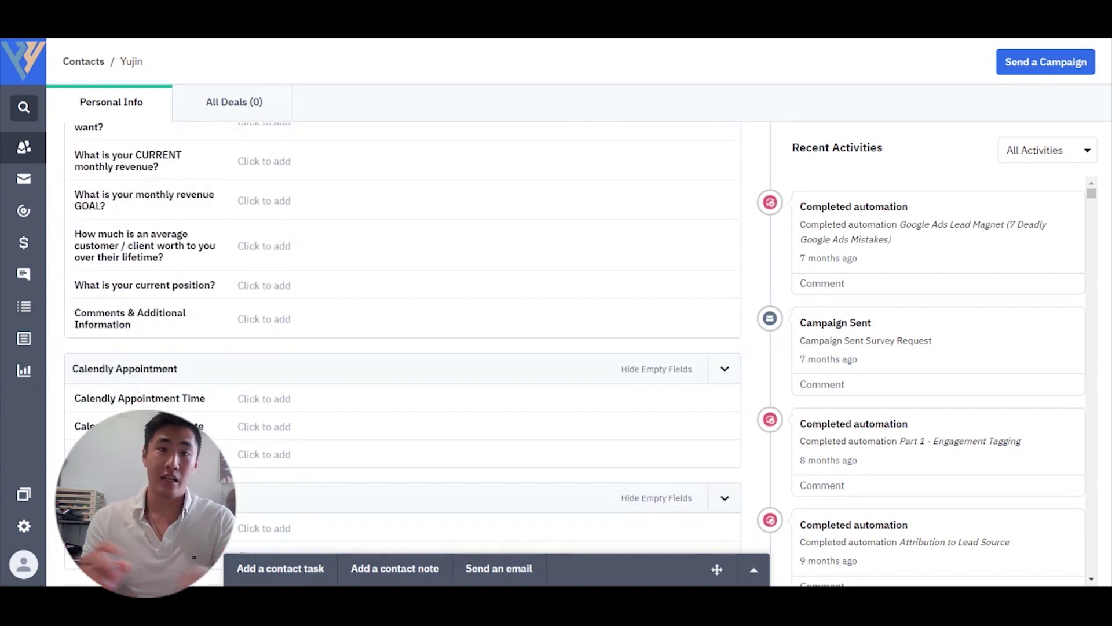
{"action": "scroll", "coordinate": [403, 336], "scroll_direction": "down", "scroll_amount": 8}
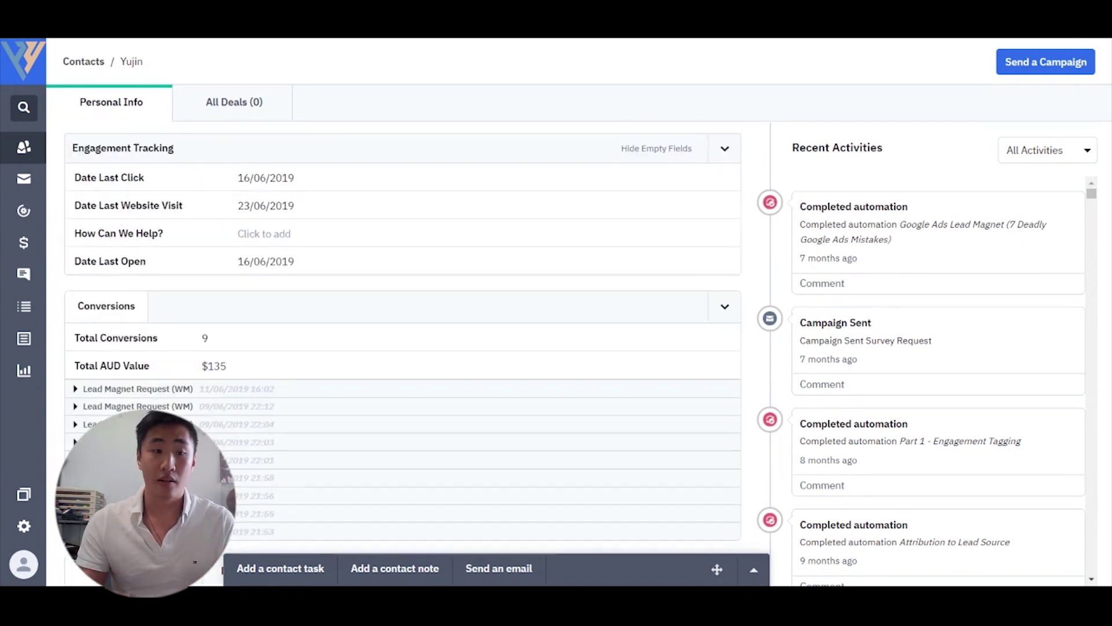
{"action": "left_click", "coordinate": [76, 225]}
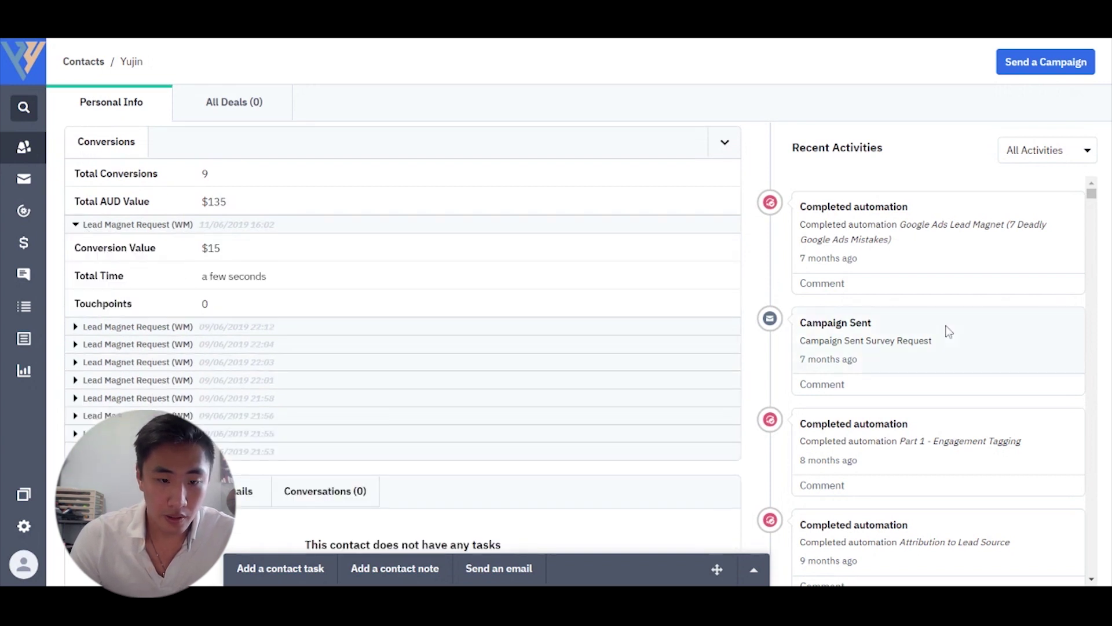
Examine the contact's recent activities for automation events and visited site pages.
{"action": "scroll", "coordinate": [947, 329], "scroll_direction": "down", "scroll_amount": 4}
{"action": "scroll", "coordinate": [949, 331], "scroll_direction": "down", "scroll_amount": 4}
{"action": "scroll", "coordinate": [948, 333], "scroll_direction": "down", "scroll_amount": 3}
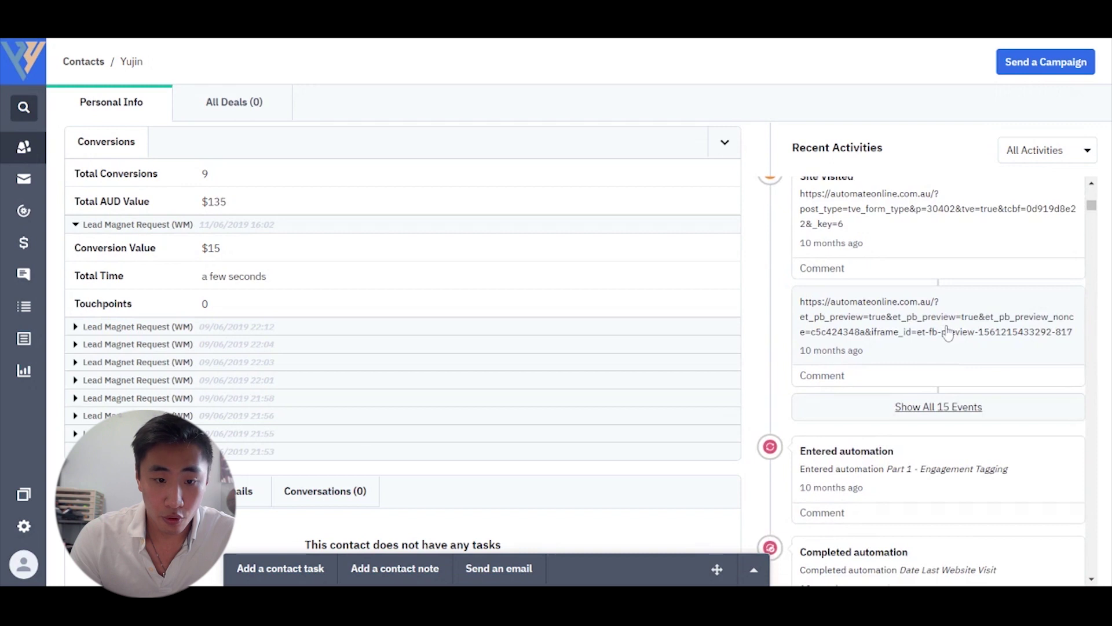
{"action": "scroll", "coordinate": [948, 334], "scroll_direction": "up", "scroll_amount": 2}
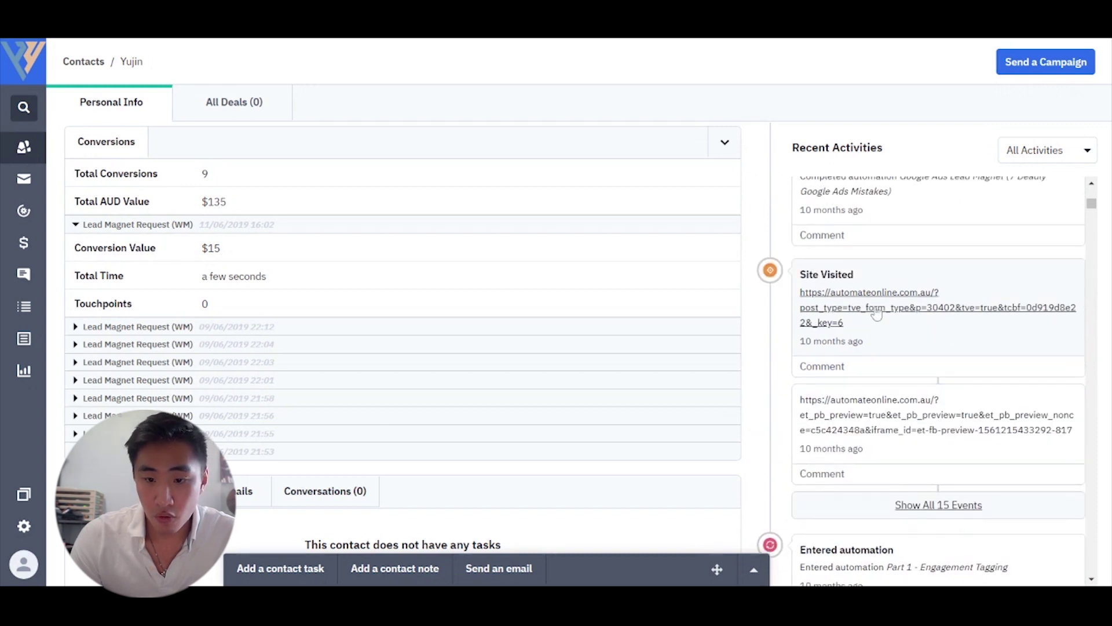
{"action": "scroll", "coordinate": [844, 343], "scroll_direction": "down", "scroll_amount": 1}
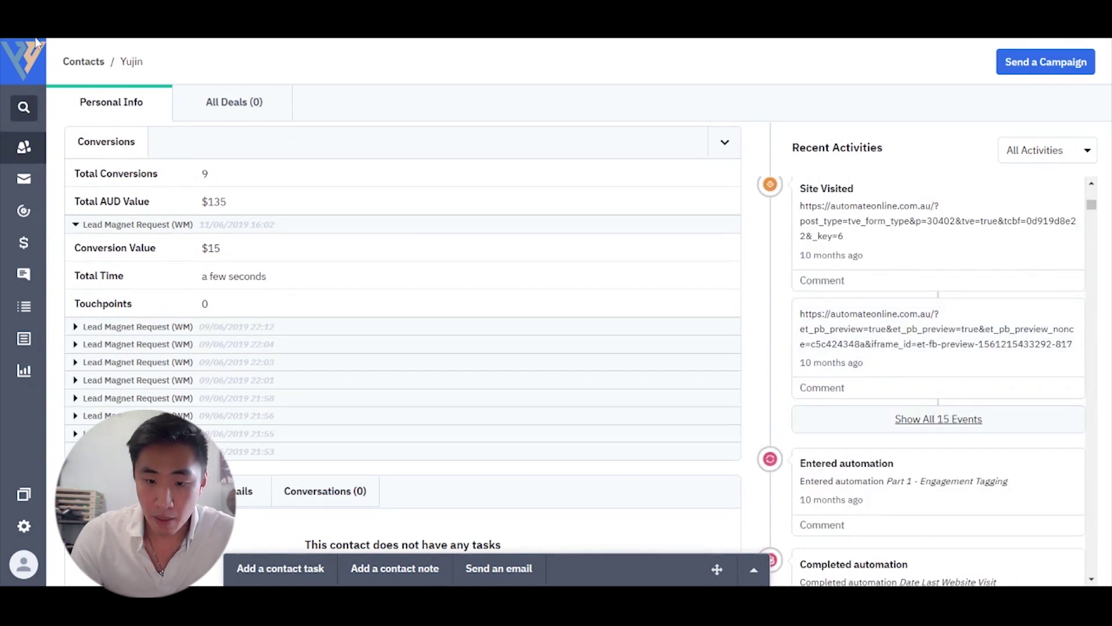
Return to the contact search results and open the other matching contact, whose lead source is Instagram.
{"action": "left_click", "coordinate": [36, 42]}
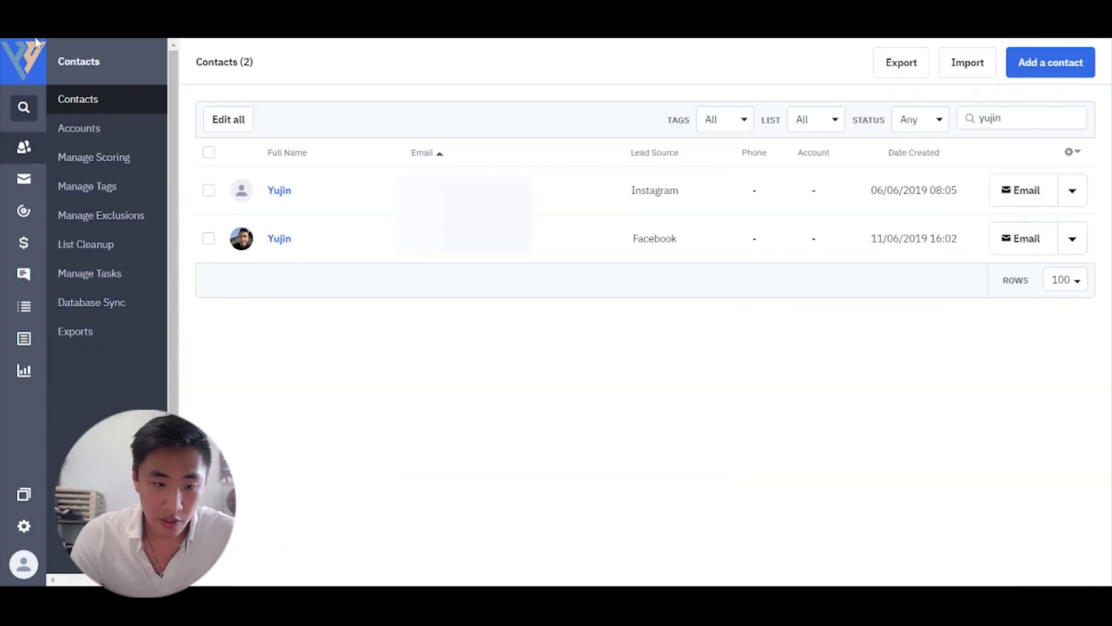
{"action": "left_click", "coordinate": [277, 197]}
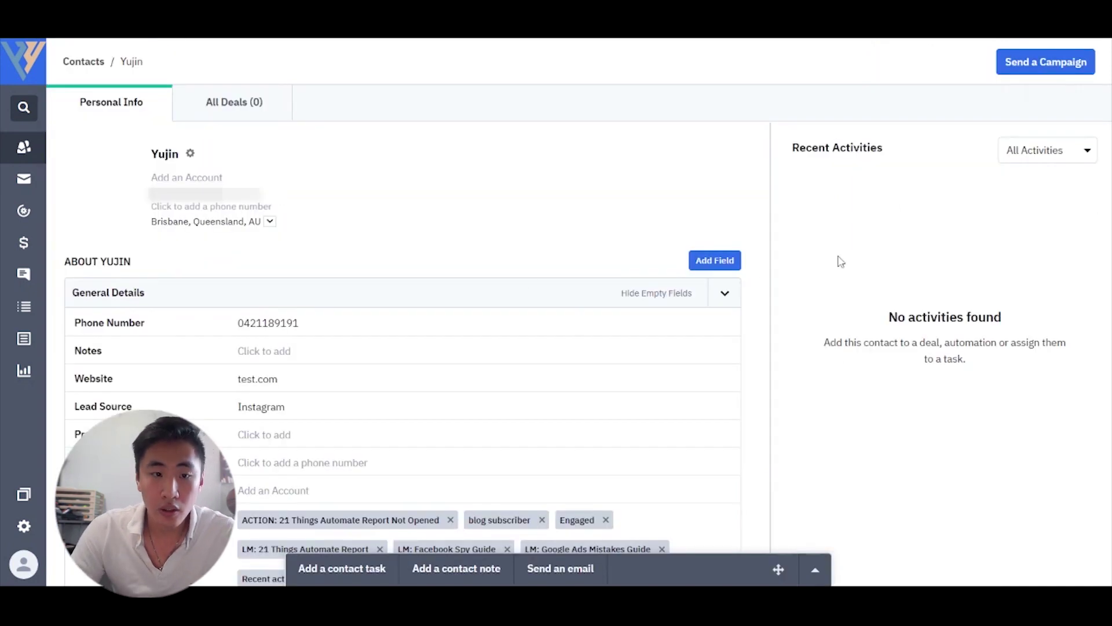
{"action": "scroll", "coordinate": [486, 380], "scroll_direction": "down", "scroll_amount": 1}
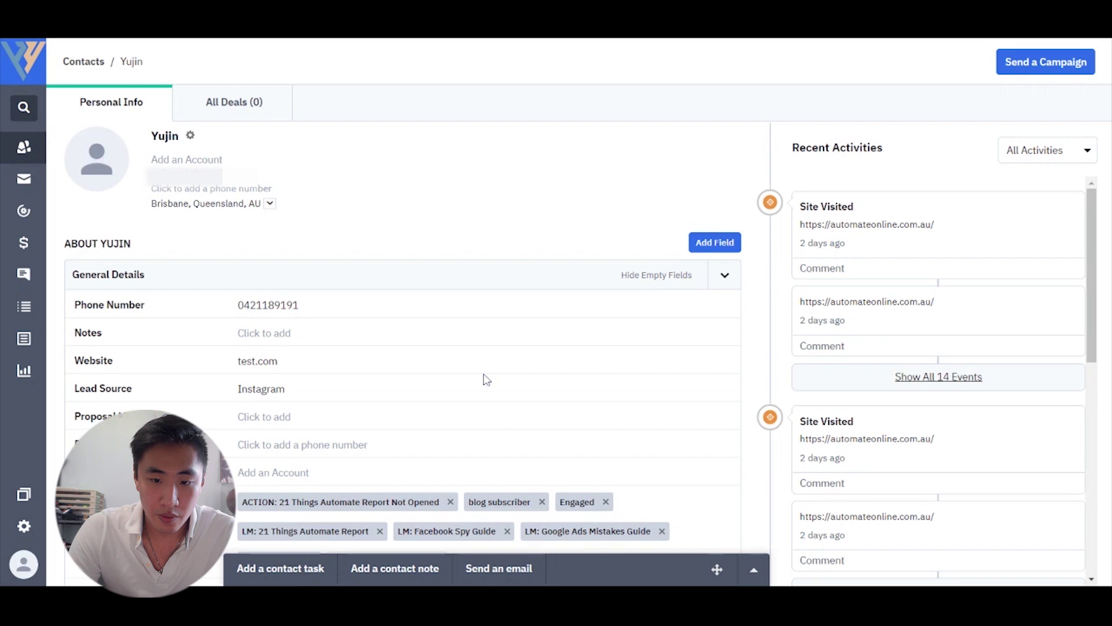
Highlight this contact's "blog subscriber" and "Engaged" tags, and review the recent site visits, lists and automations.
{"action": "scroll", "coordinate": [403, 348], "scroll_direction": "down", "scroll_amount": 3}
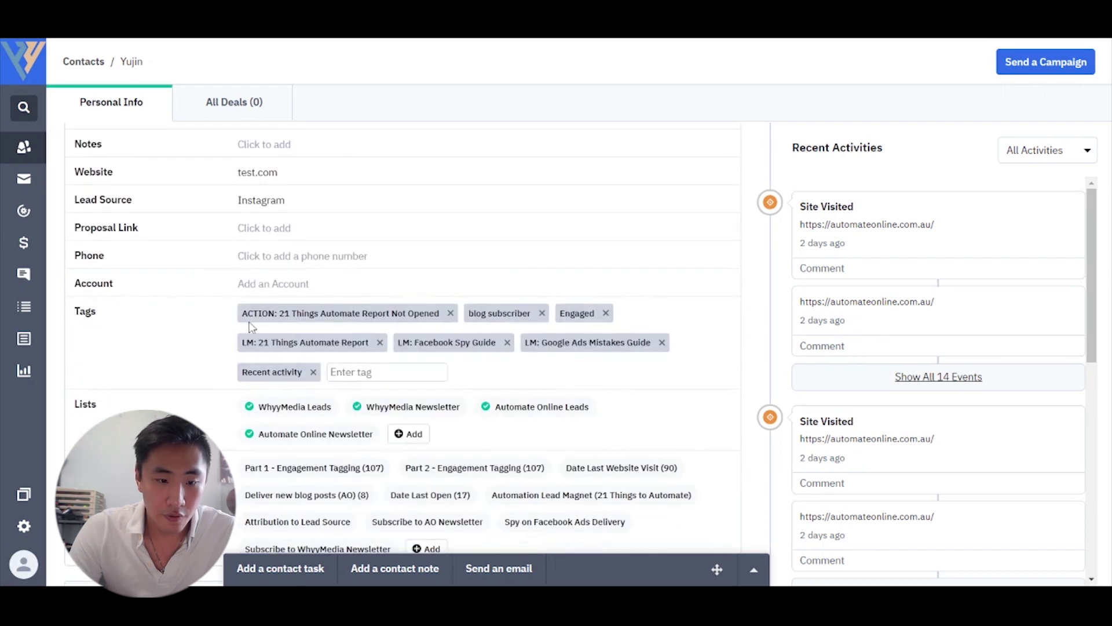
{"action": "left_click_drag", "start_coordinate": [241, 313], "coordinate": [534, 317]}
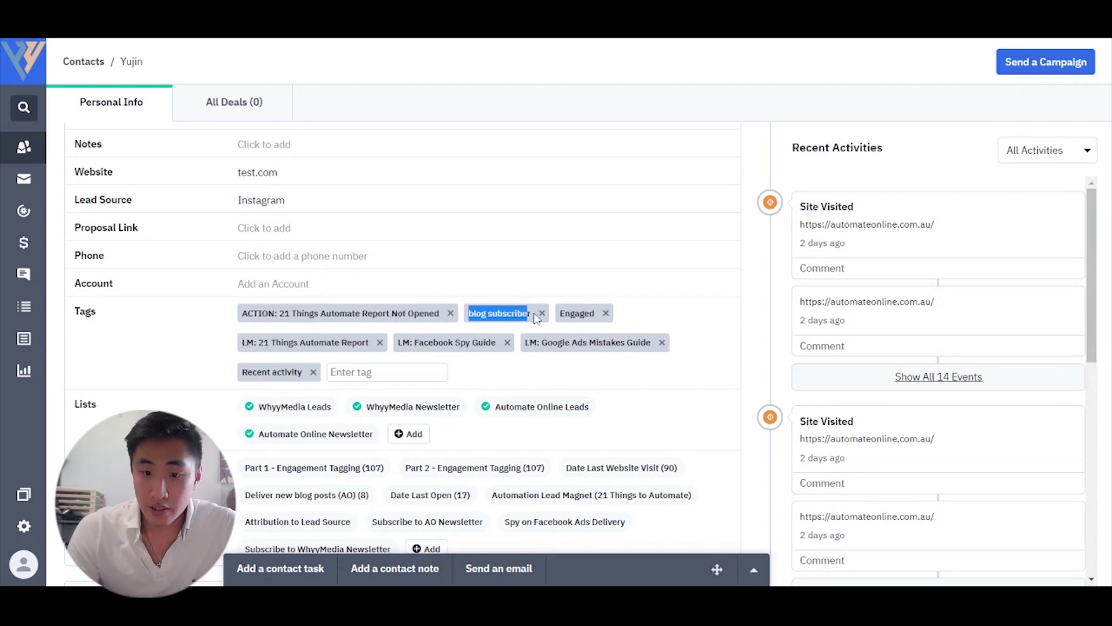
{"action": "double_click", "coordinate": [577, 313]}
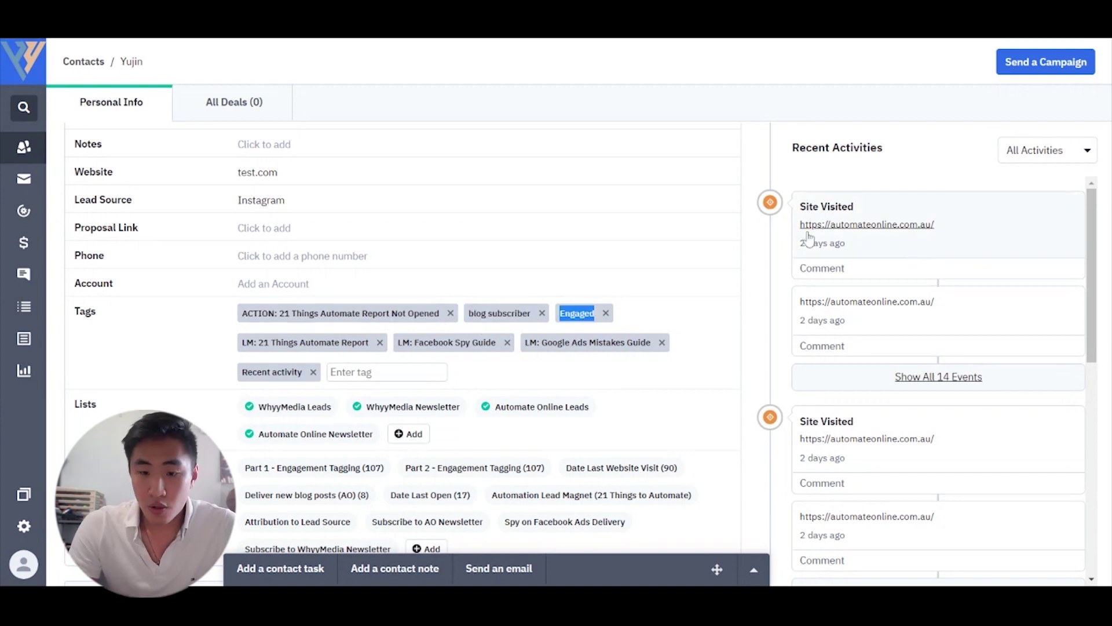
{"action": "left_click", "coordinate": [762, 268]}
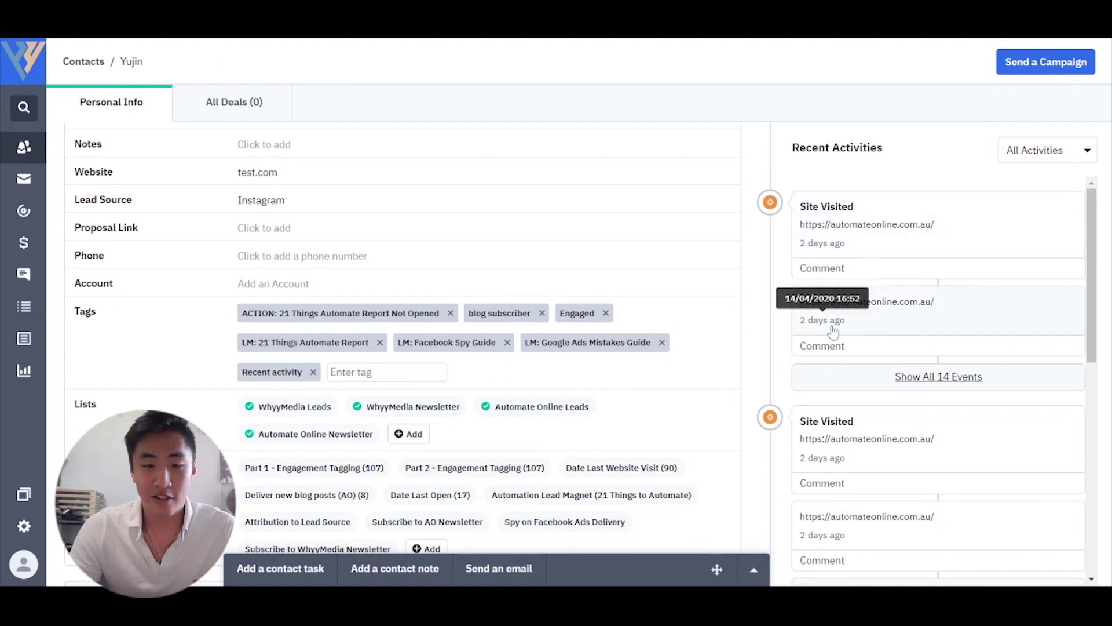
{"action": "scroll", "coordinate": [853, 345], "scroll_direction": "down", "scroll_amount": 3}
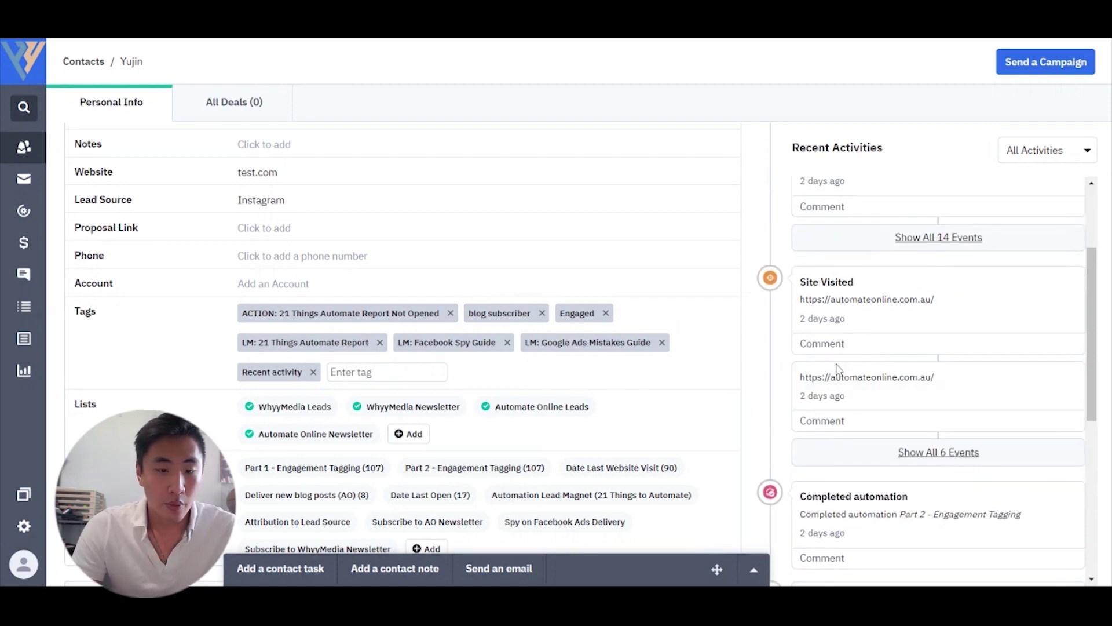
{"action": "scroll", "coordinate": [447, 360], "scroll_direction": "down", "scroll_amount": 3}
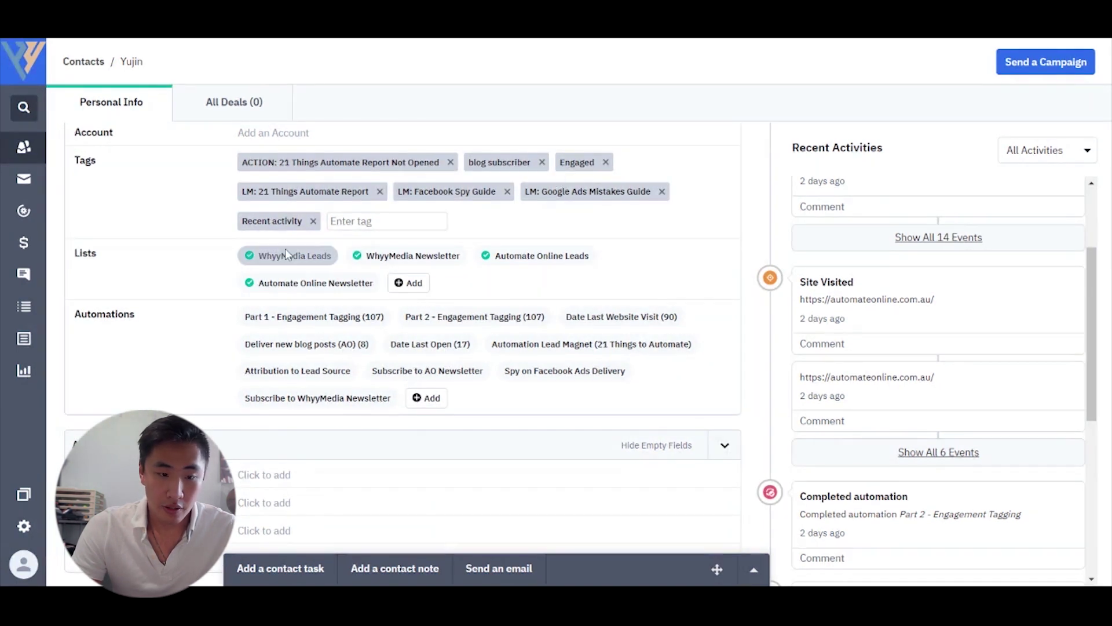
Review the contact's recent activities, from the latest site visits down to the completed and entered automations.
{"action": "scroll", "coordinate": [284, 259], "scroll_direction": "down", "scroll_amount": 1}
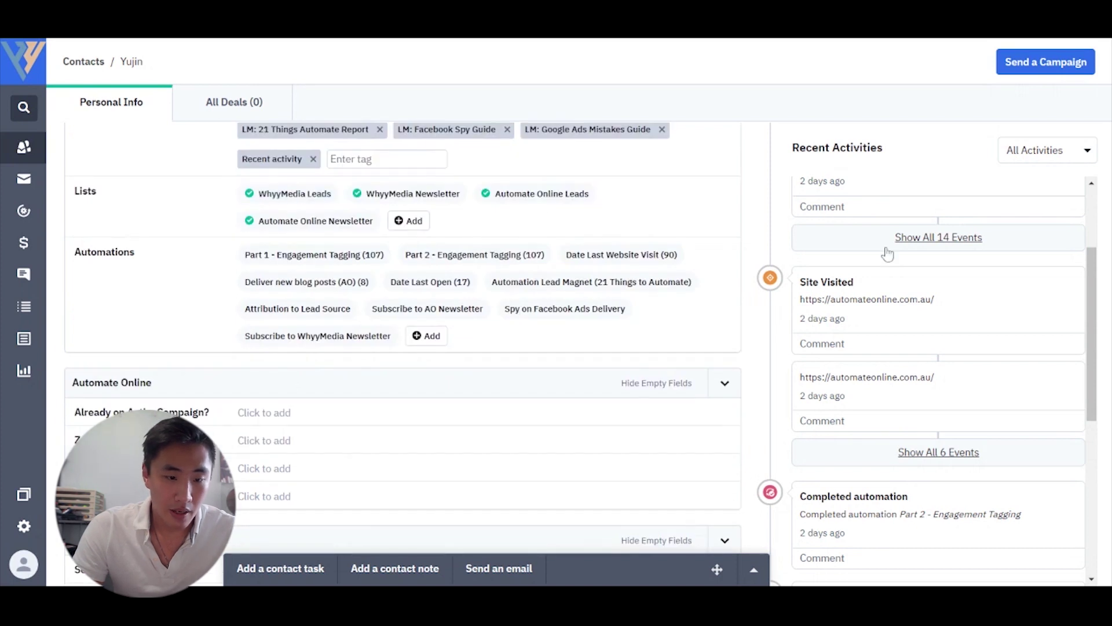
{"action": "scroll", "coordinate": [893, 243], "scroll_direction": "up", "scroll_amount": 2}
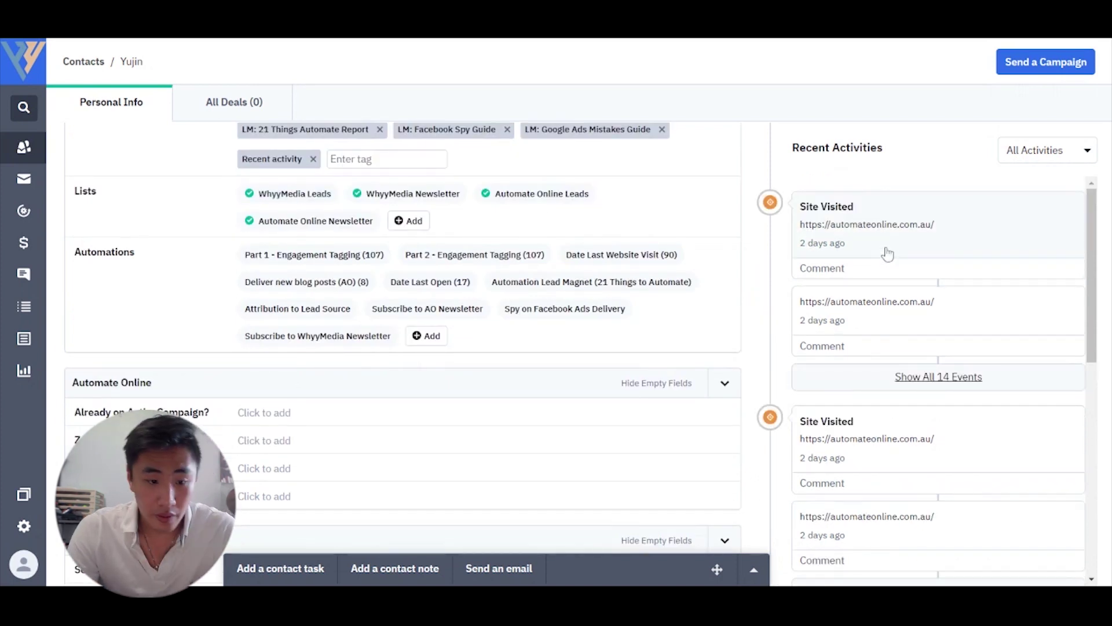
{"action": "scroll", "coordinate": [488, 237], "scroll_direction": "up", "scroll_amount": 7}
{"action": "scroll", "coordinate": [892, 325], "scroll_direction": "down", "scroll_amount": 6}
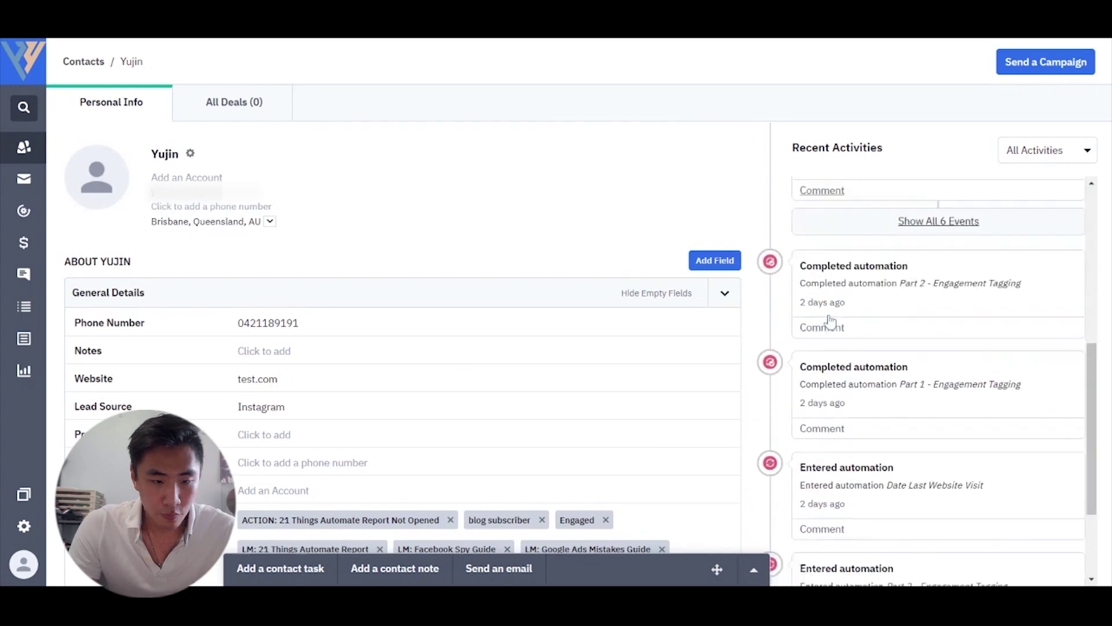
{"action": "scroll", "coordinate": [890, 375], "scroll_direction": "down", "scroll_amount": 1}
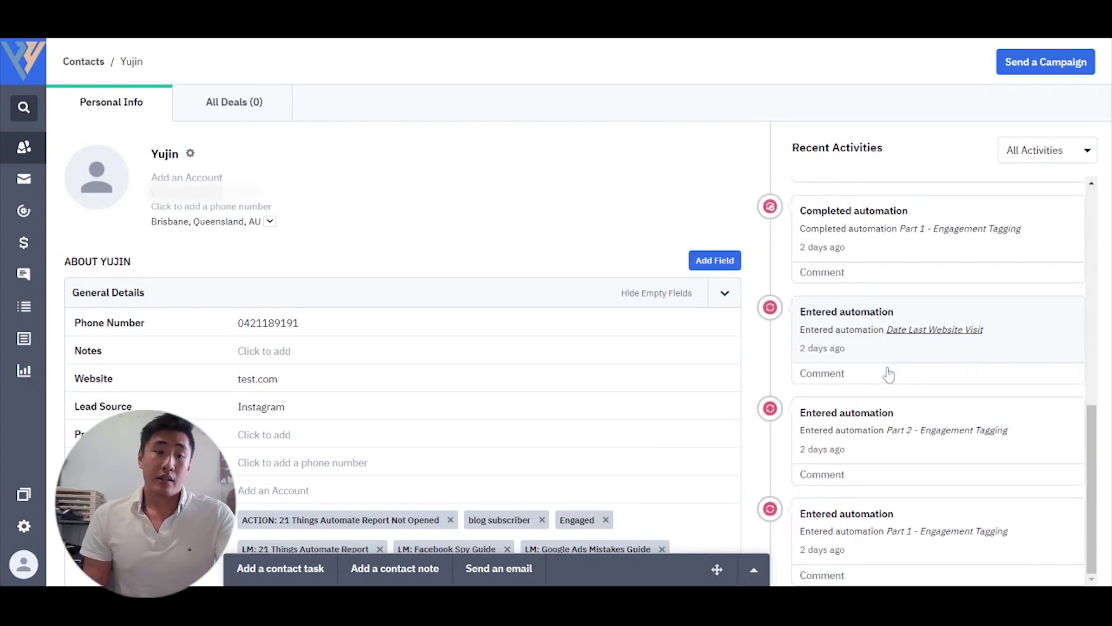
Look through the contact's general details, tags, lists and automations, and the Automate Online and WhyyMedia custom fields.
{"action": "scroll", "coordinate": [535, 389], "scroll_direction": "down", "scroll_amount": 2}
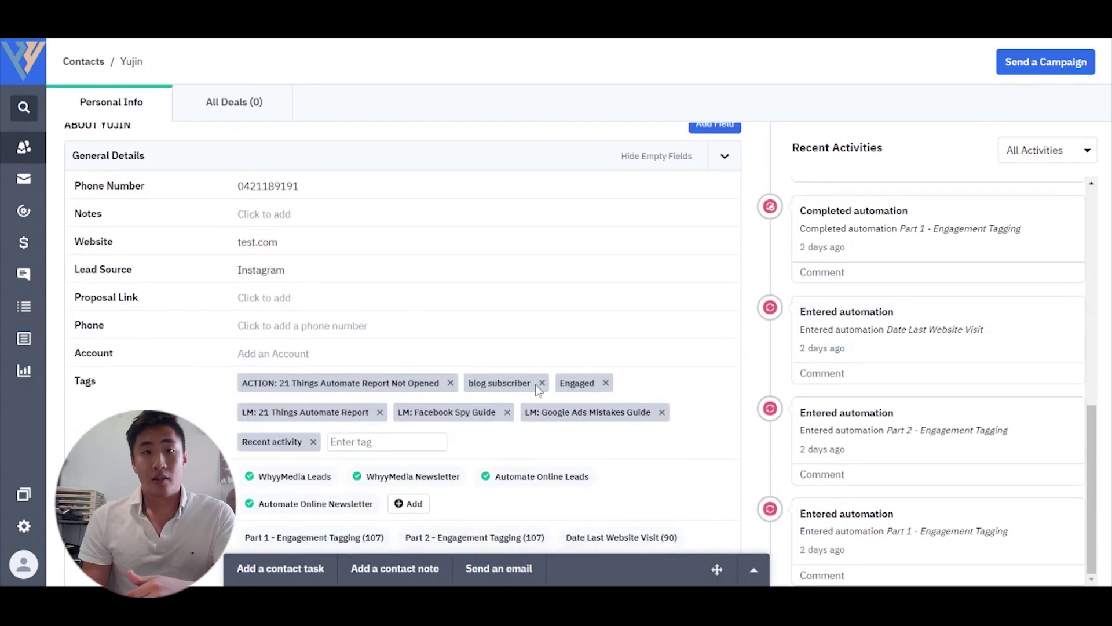
{"action": "scroll", "coordinate": [539, 390], "scroll_direction": "down", "scroll_amount": 3}
{"action": "scroll", "coordinate": [539, 389], "scroll_direction": "down", "scroll_amount": 3}
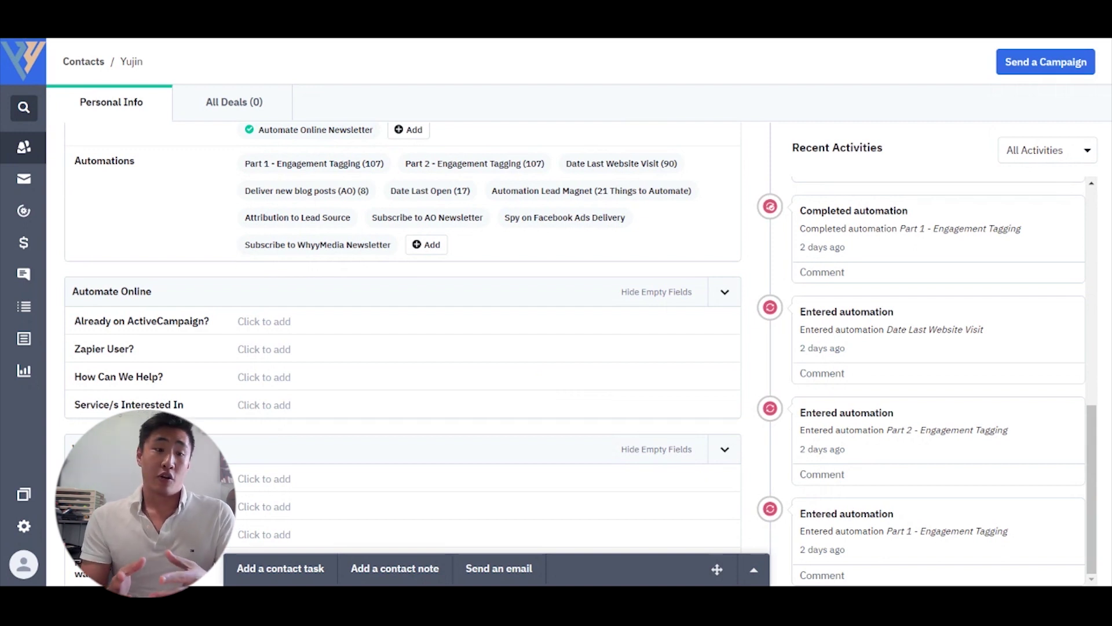
{"action": "scroll", "coordinate": [403, 330], "scroll_direction": "down", "scroll_amount": 6}
{"action": "scroll", "coordinate": [403, 330], "scroll_direction": "down", "scroll_amount": 10}
{"action": "scroll", "coordinate": [402, 339], "scroll_direction": "up", "scroll_amount": 15}
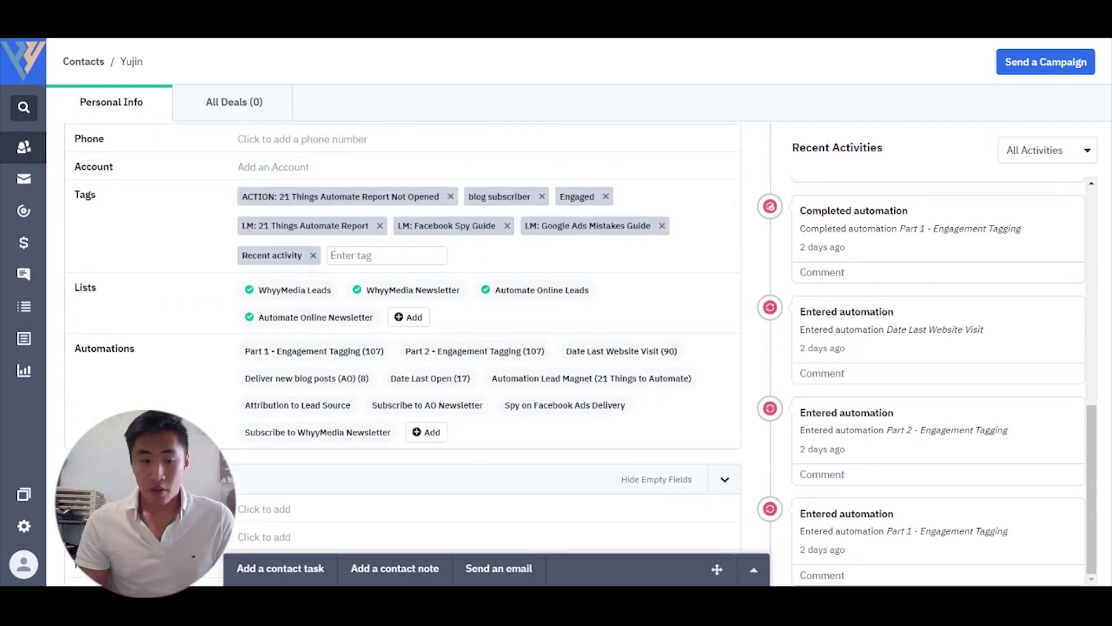
{"action": "scroll", "coordinate": [403, 339], "scroll_direction": "up", "scroll_amount": 5}
{"action": "scroll", "coordinate": [403, 339], "scroll_direction": "down", "scroll_amount": 5}
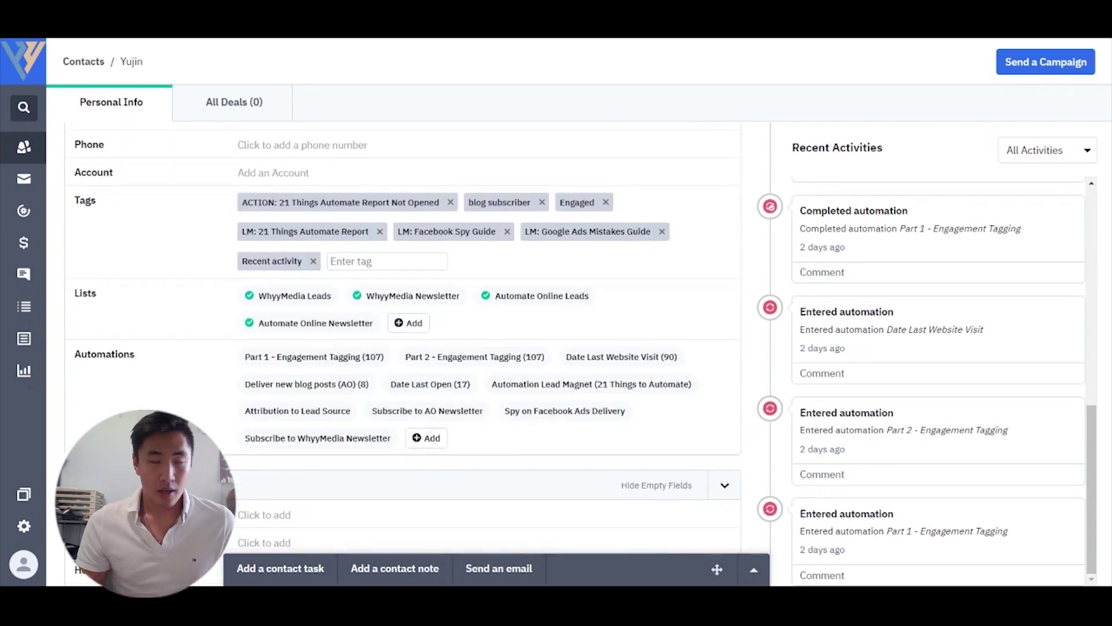
{"action": "scroll", "coordinate": [403, 339], "scroll_direction": "down", "scroll_amount": 7}
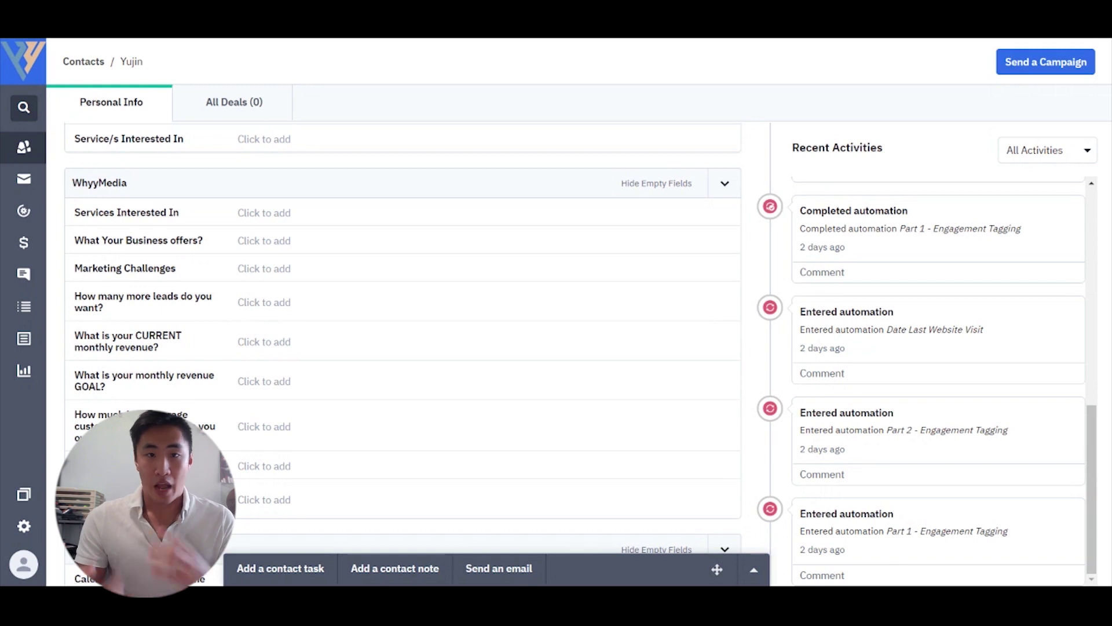
Open the list of automations, show 100 per page, and look through the existing ones.
{"action": "left_click", "coordinate": [23, 210]}
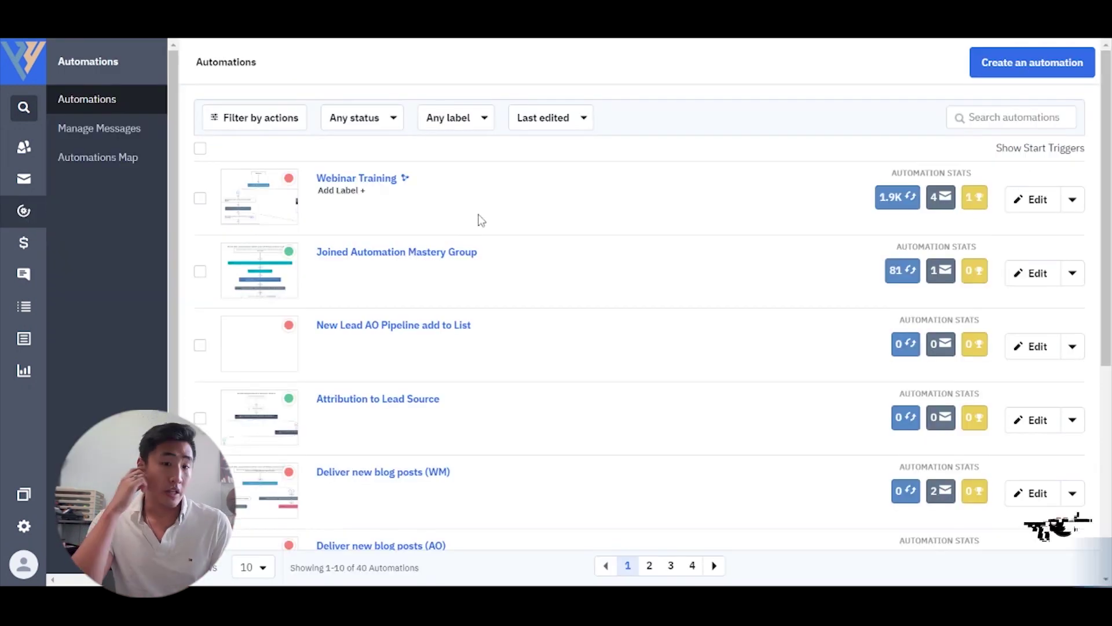
{"action": "scroll", "coordinate": [457, 255], "scroll_direction": "down", "scroll_amount": 3}
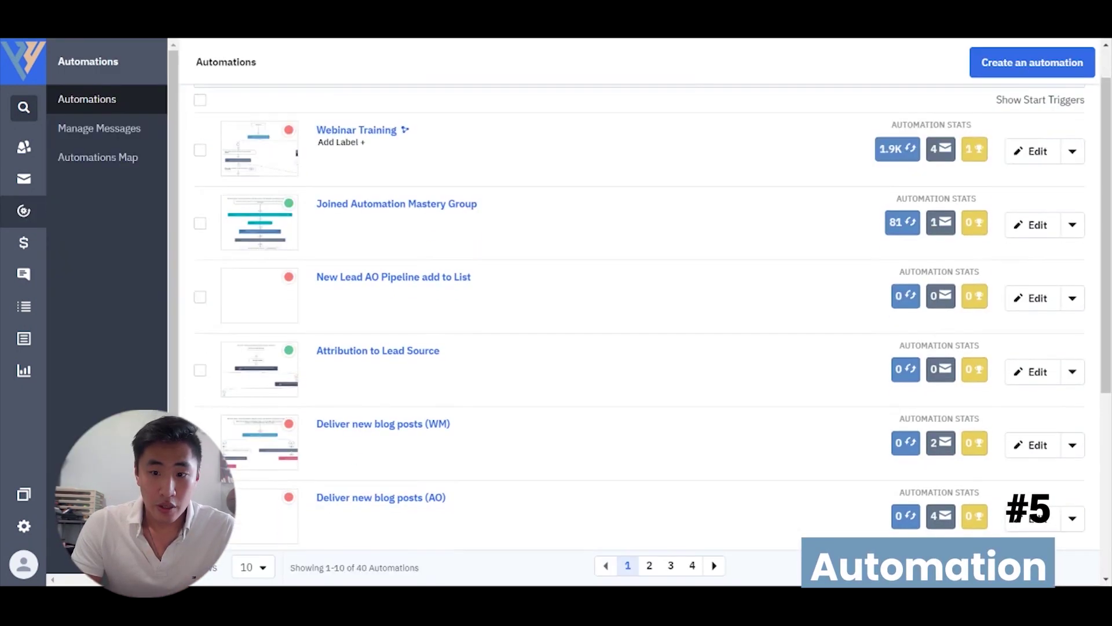
{"action": "left_click", "coordinate": [258, 568]}
{"action": "left_click", "coordinate": [249, 527]}
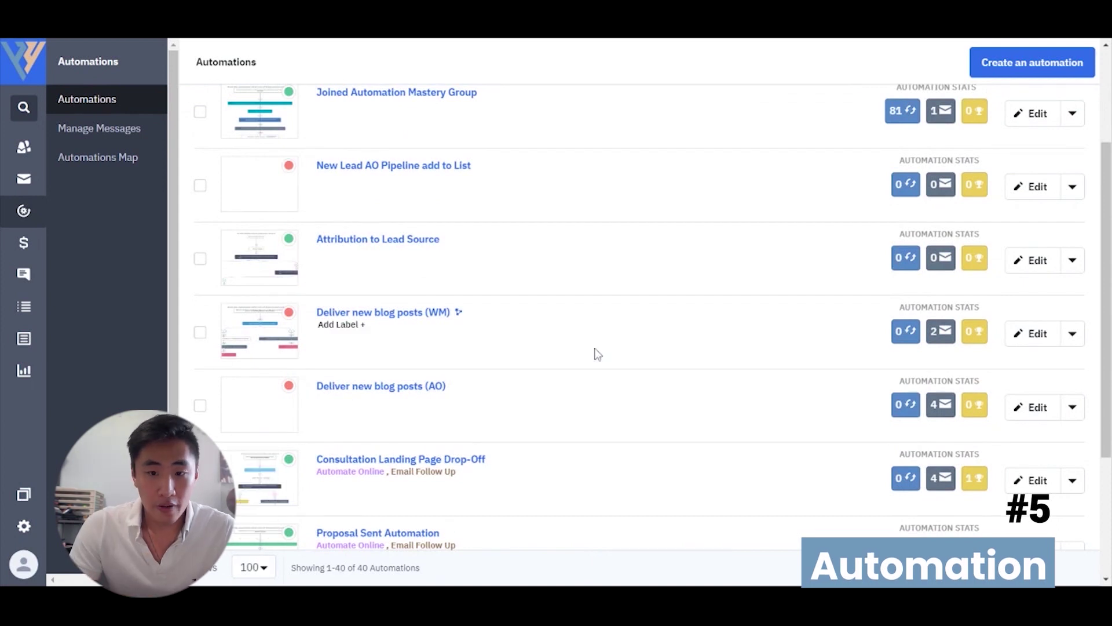
{"action": "scroll", "coordinate": [597, 352], "scroll_direction": "down", "scroll_amount": 2}
{"action": "scroll", "coordinate": [599, 354], "scroll_direction": "down", "scroll_amount": 6}
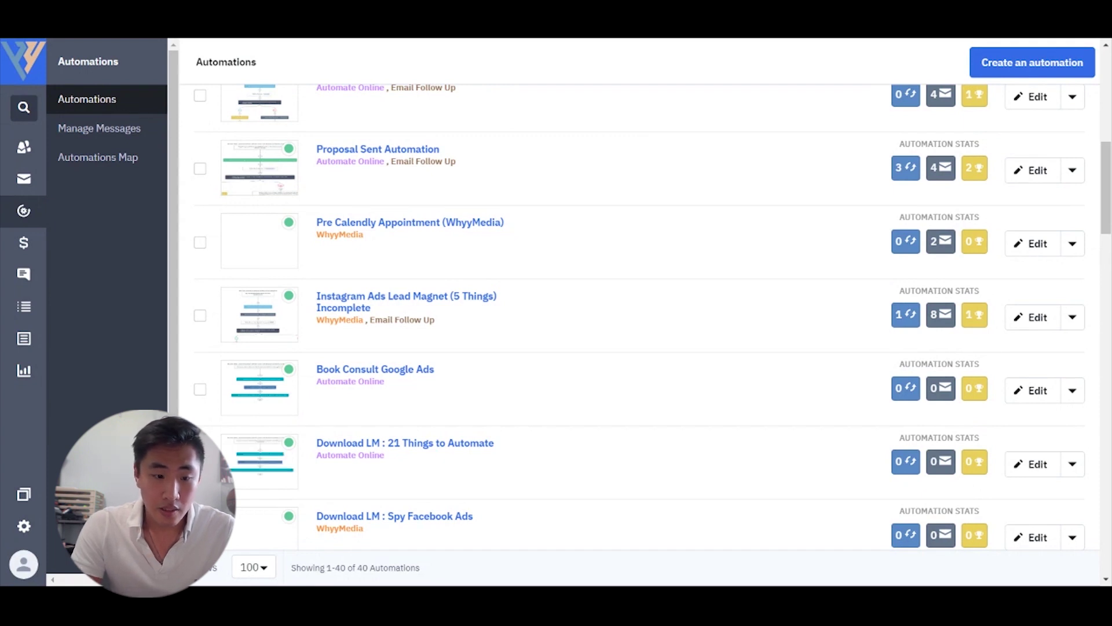
{"action": "scroll", "coordinate": [597, 348], "scroll_direction": "up", "scroll_amount": 1}
{"action": "scroll", "coordinate": [597, 348], "scroll_direction": "down", "scroll_amount": 7}
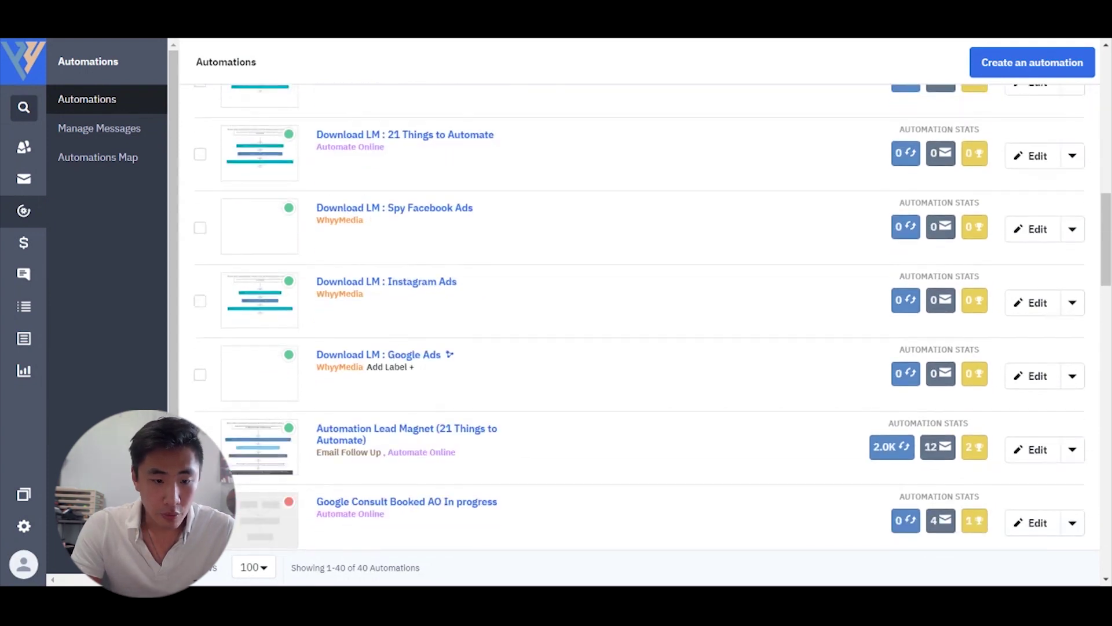
{"action": "scroll", "coordinate": [597, 325], "scroll_direction": "down", "scroll_amount": 5}
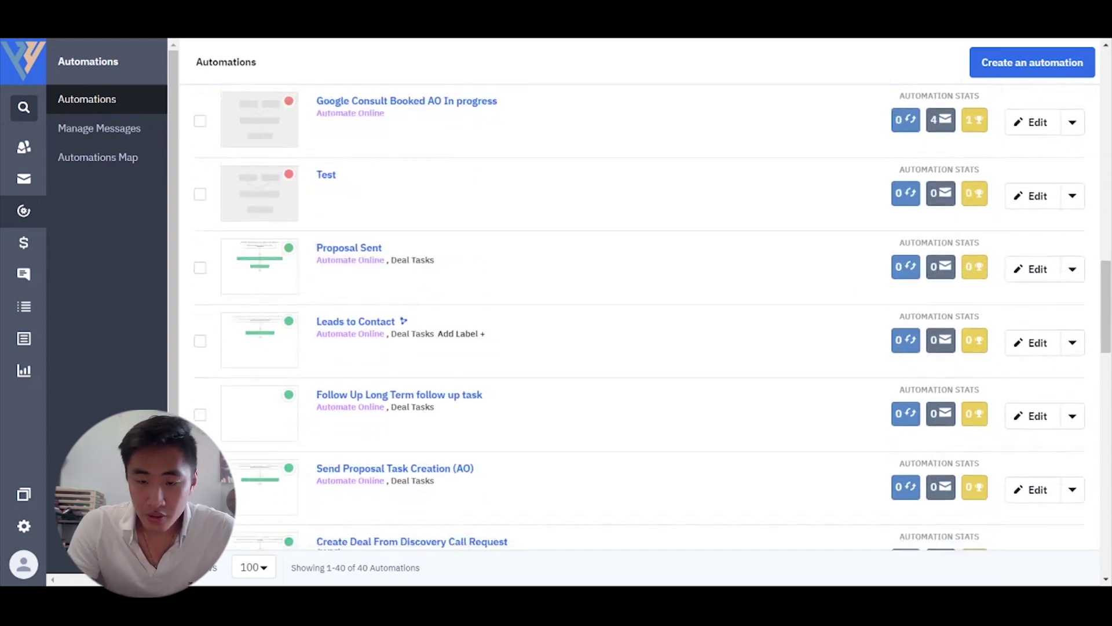
Start creating an automation and browse the available recipes, including the E-Commerce/Retail category.
{"action": "left_click", "coordinate": [1056, 67]}
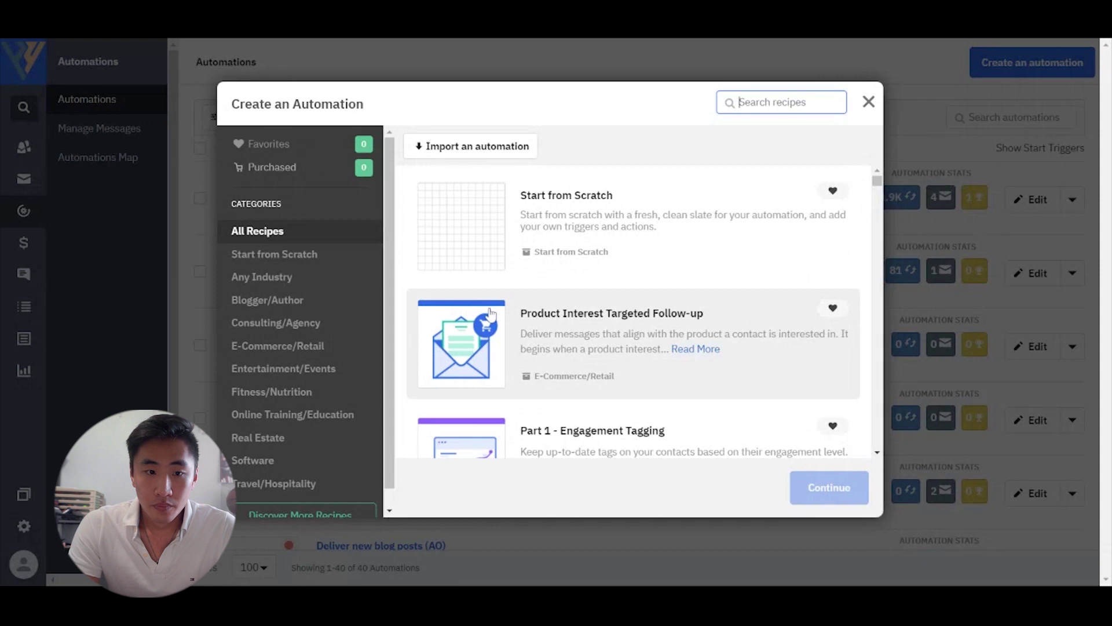
{"action": "scroll", "coordinate": [492, 313], "scroll_direction": "down", "scroll_amount": 4}
{"action": "scroll", "coordinate": [633, 312], "scroll_direction": "down", "scroll_amount": 15}
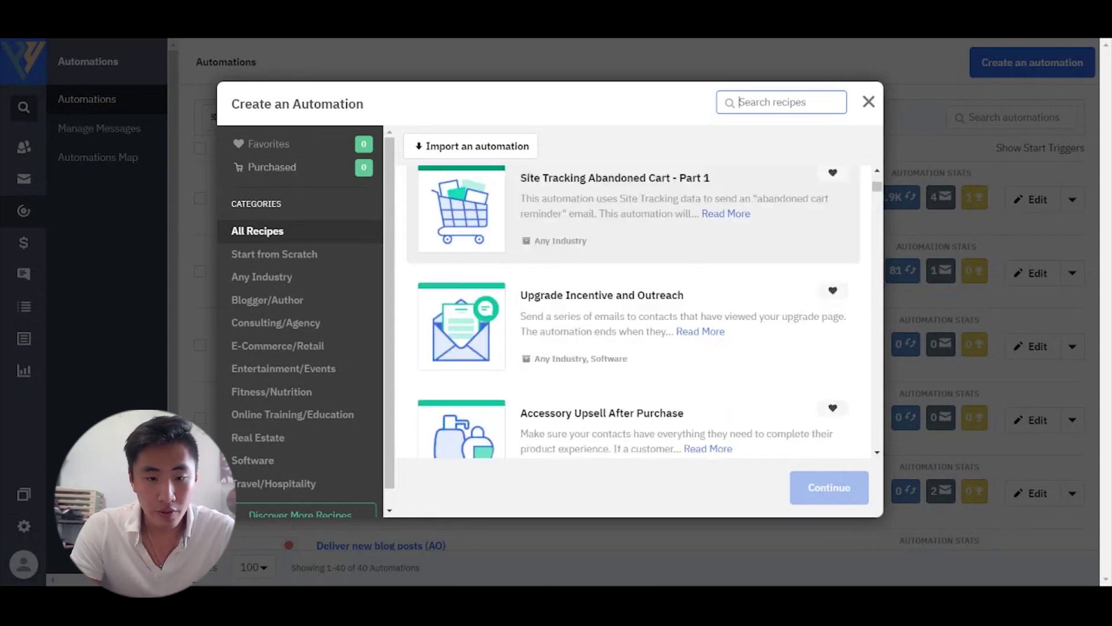
{"action": "scroll", "coordinate": [633, 312], "scroll_direction": "down", "scroll_amount": 15}
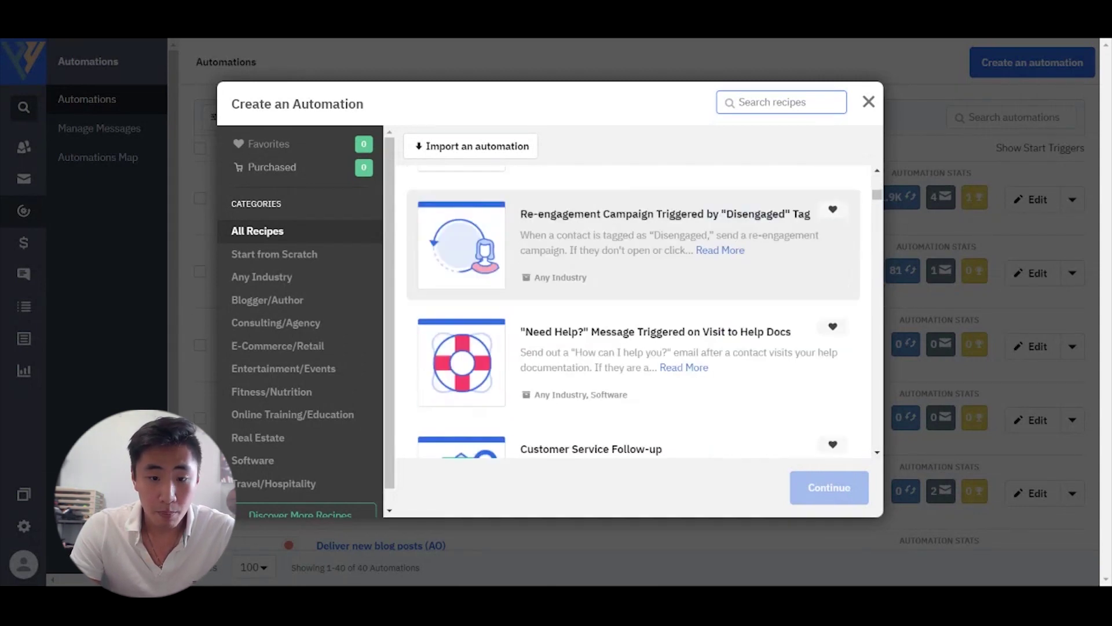
{"action": "scroll", "coordinate": [633, 312], "scroll_direction": "down", "scroll_amount": 6}
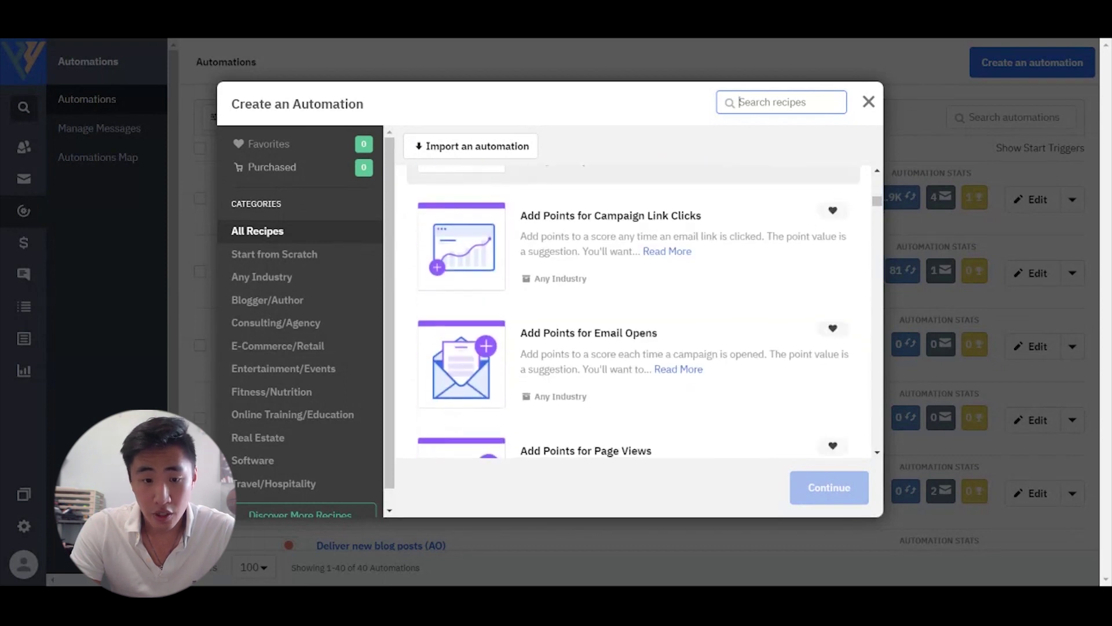
{"action": "scroll", "coordinate": [633, 312], "scroll_direction": "down", "scroll_amount": 10}
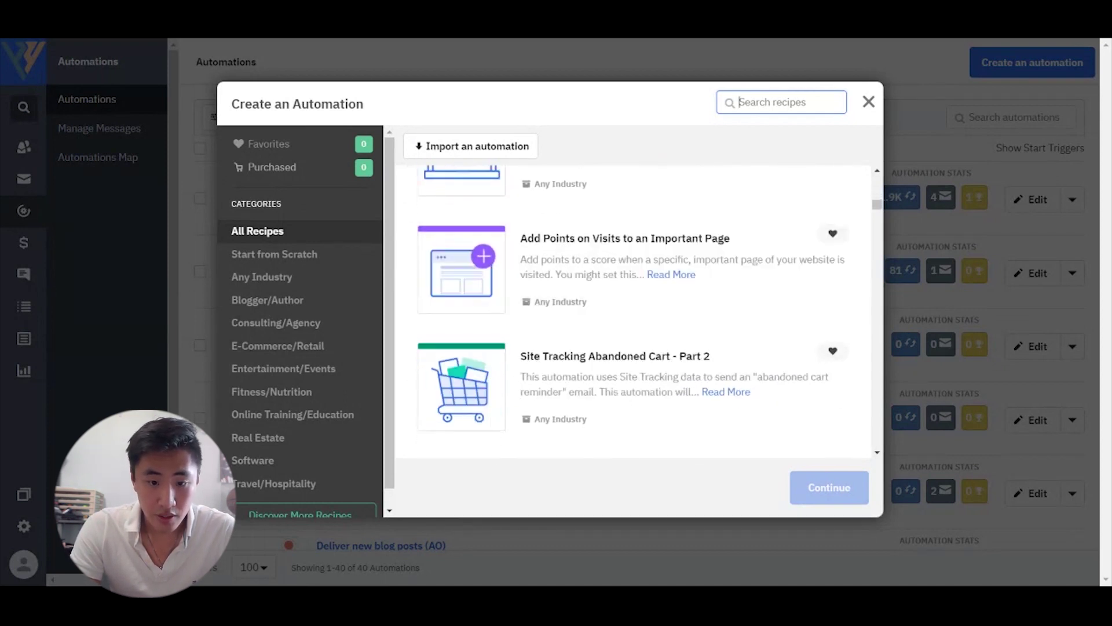
{"action": "scroll", "coordinate": [526, 328], "scroll_direction": "down", "scroll_amount": 3}
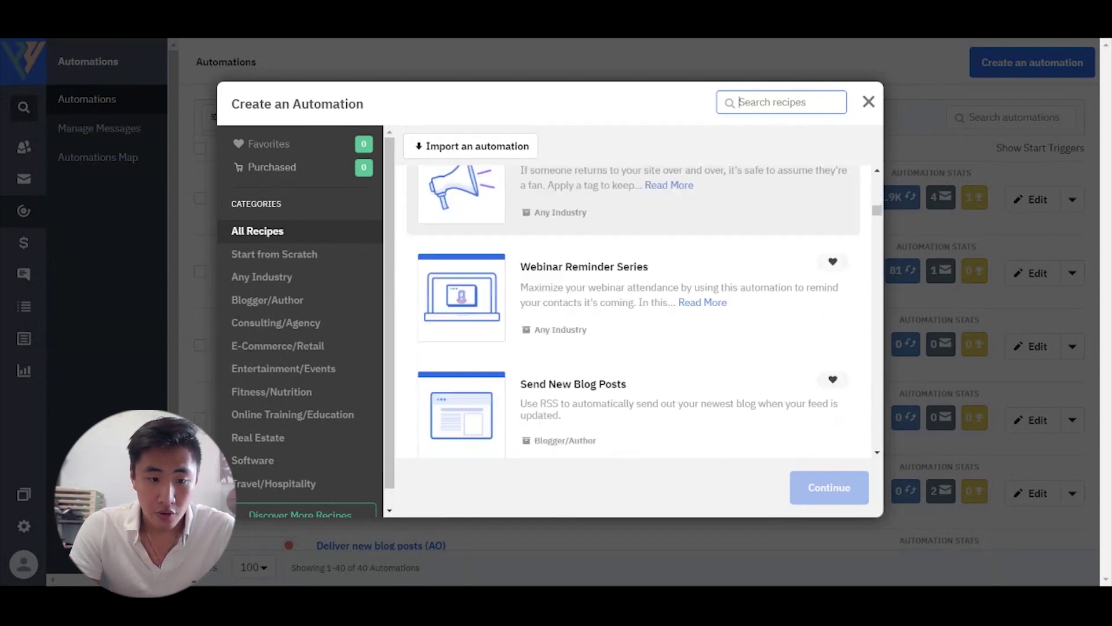
{"action": "left_click", "coordinate": [289, 329]}
{"action": "left_click", "coordinate": [346, 343]}
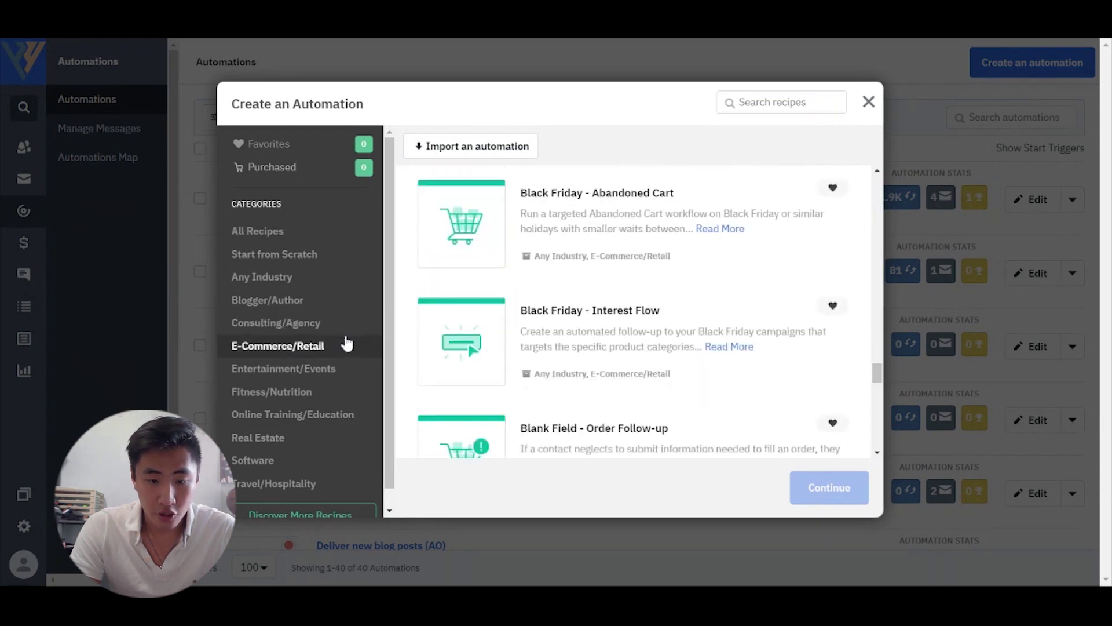
Return to all recipes and create a new automation from scratch.
{"action": "left_click", "coordinate": [301, 232]}
{"action": "scroll", "coordinate": [493, 232], "scroll_direction": "up", "scroll_amount": 10}
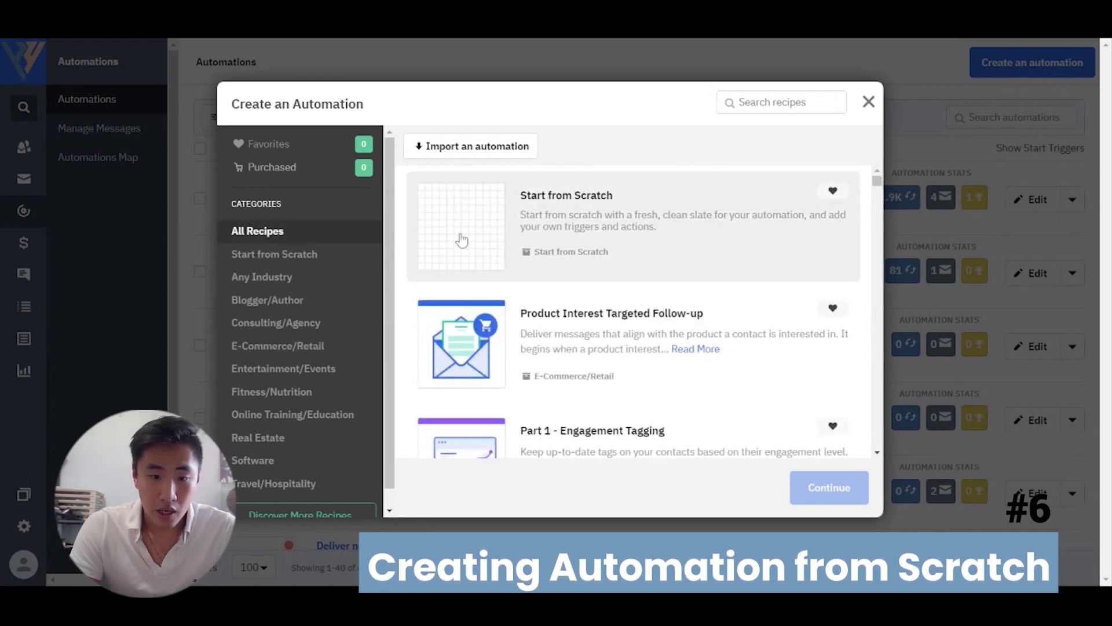
{"action": "left_click", "coordinate": [479, 250]}
{"action": "left_click", "coordinate": [829, 487]}
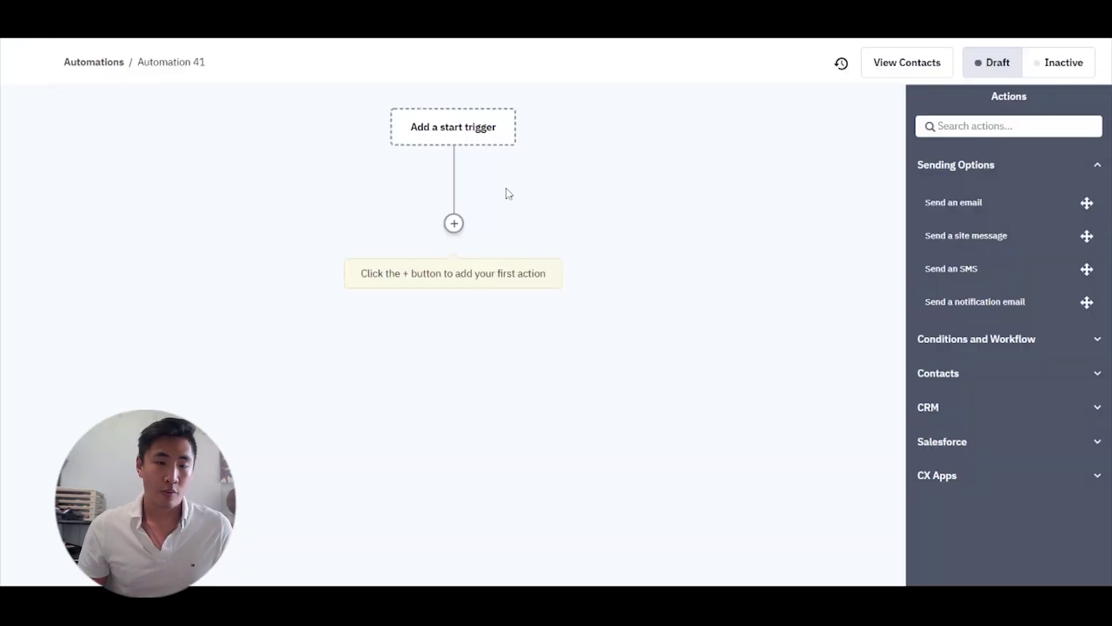
Open the start trigger selection for the new automation and examine all the available triggers.
{"action": "left_click", "coordinate": [465, 128]}
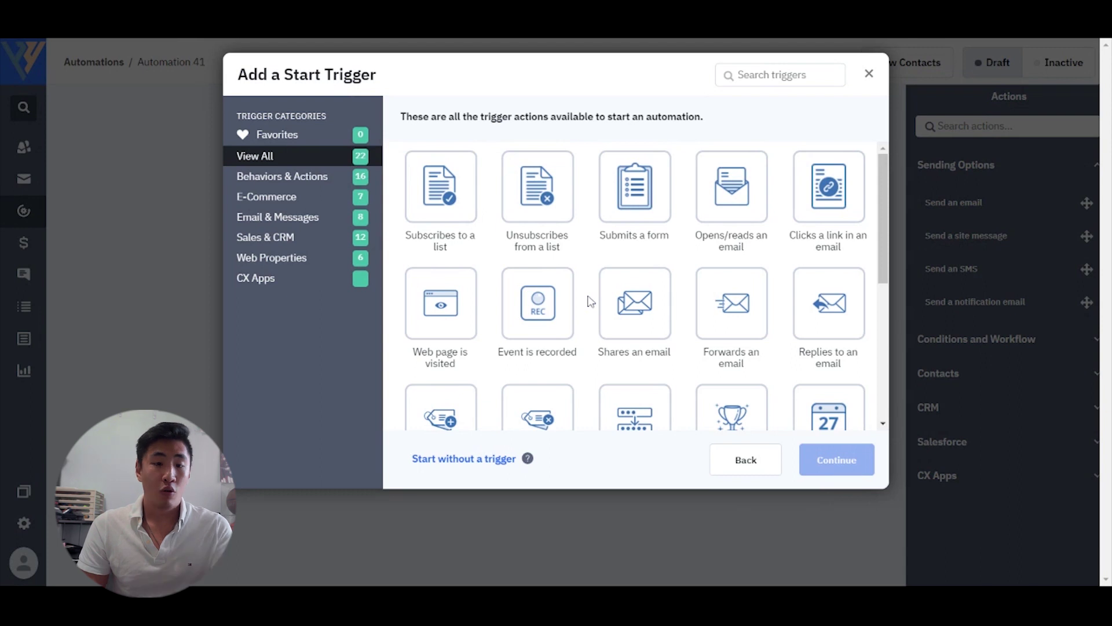
{"action": "scroll", "coordinate": [591, 301], "scroll_direction": "down", "scroll_amount": 2}
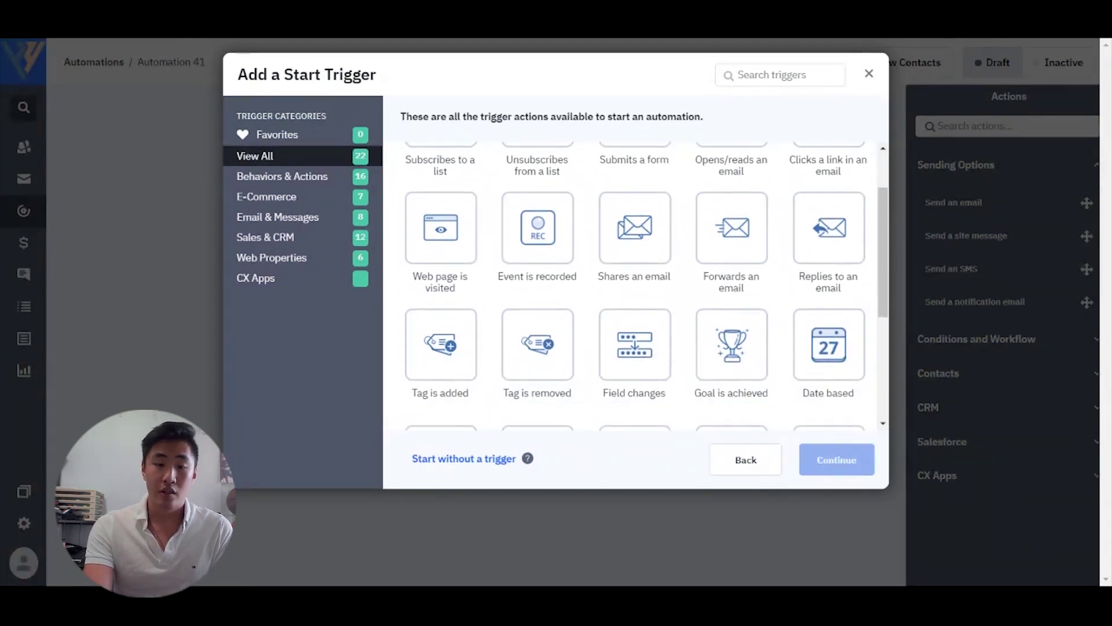
{"action": "scroll", "coordinate": [637, 284], "scroll_direction": "down", "scroll_amount": 5}
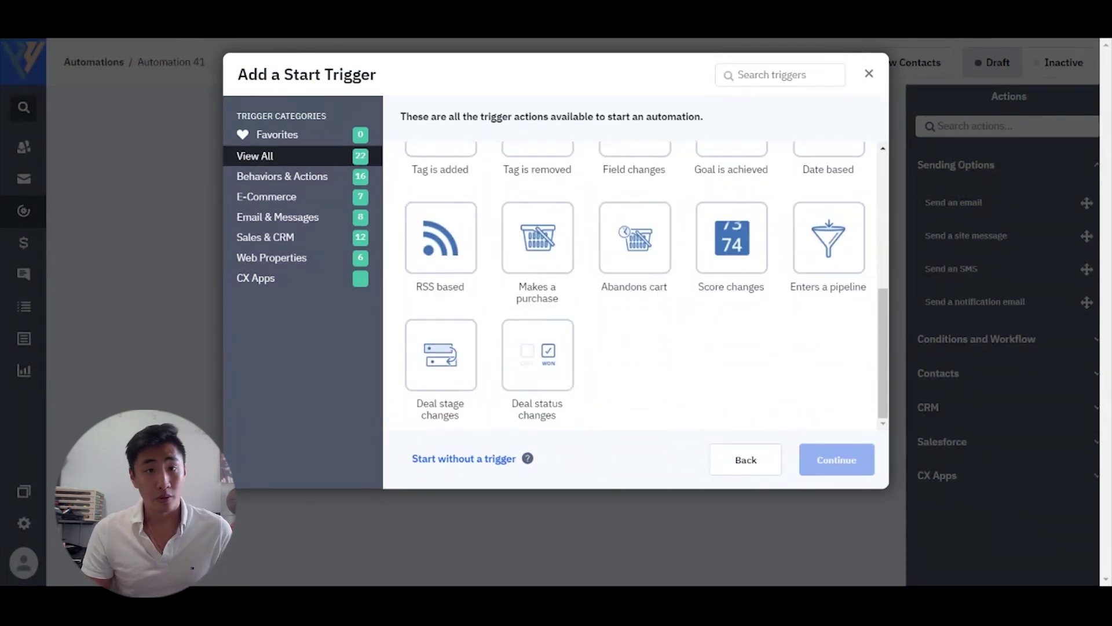
{"action": "scroll", "coordinate": [635, 287], "scroll_direction": "up", "scroll_amount": 8}
{"action": "mouse_move", "coordinate": [454, 220]}
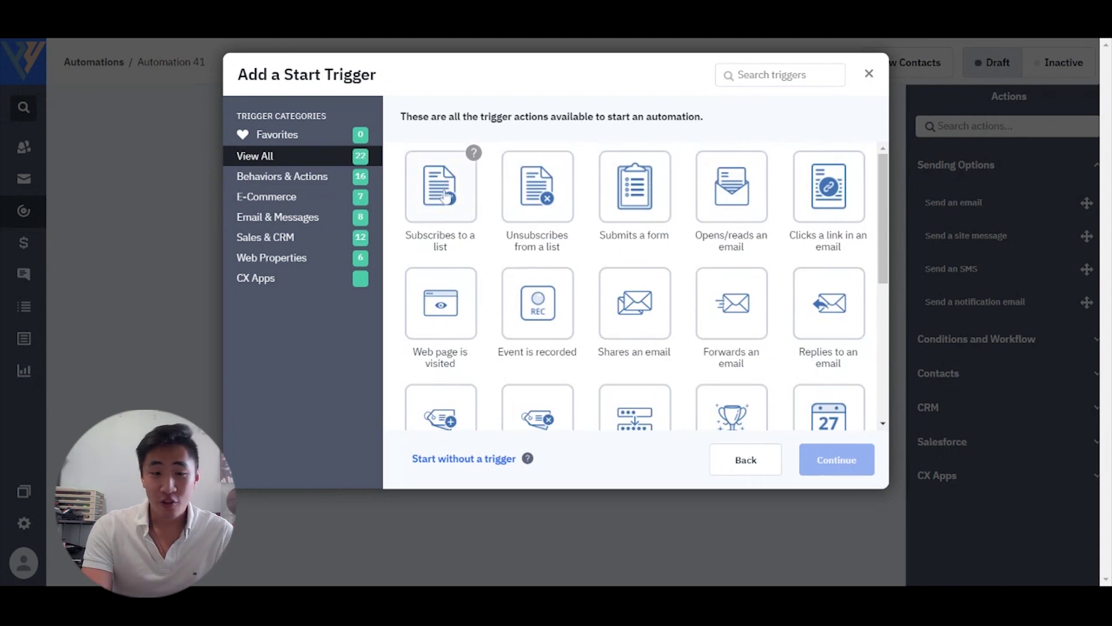
{"action": "scroll", "coordinate": [502, 249], "scroll_direction": "down", "scroll_amount": 1}
{"action": "mouse_move", "coordinate": [449, 341]}
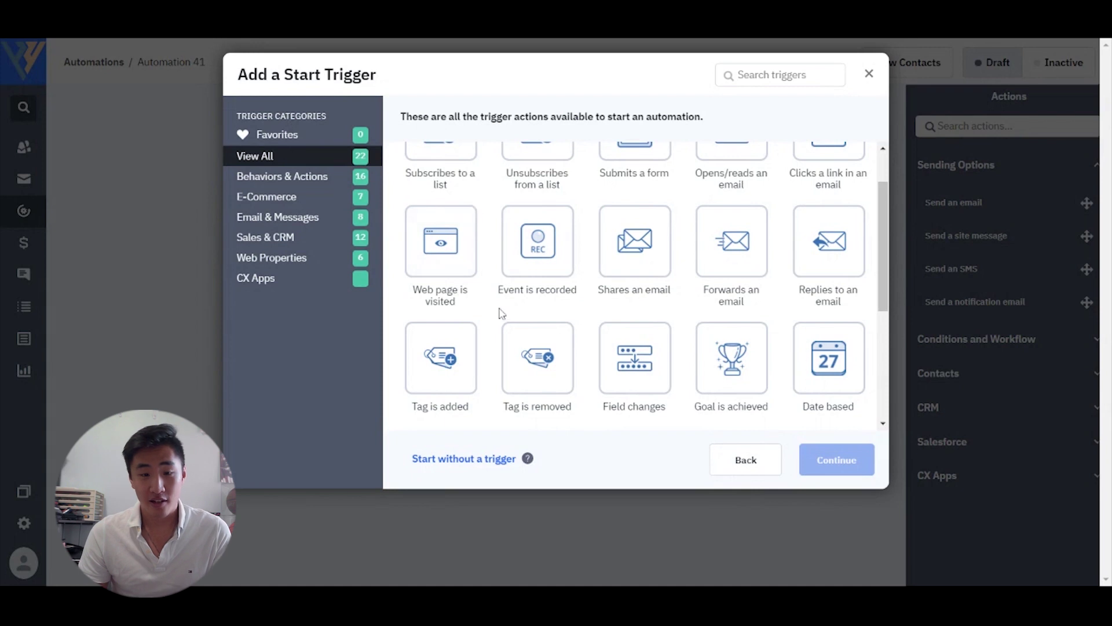
{"action": "scroll", "coordinate": [499, 313], "scroll_direction": "down", "scroll_amount": 2}
{"action": "scroll", "coordinate": [501, 315], "scroll_direction": "up", "scroll_amount": 3}
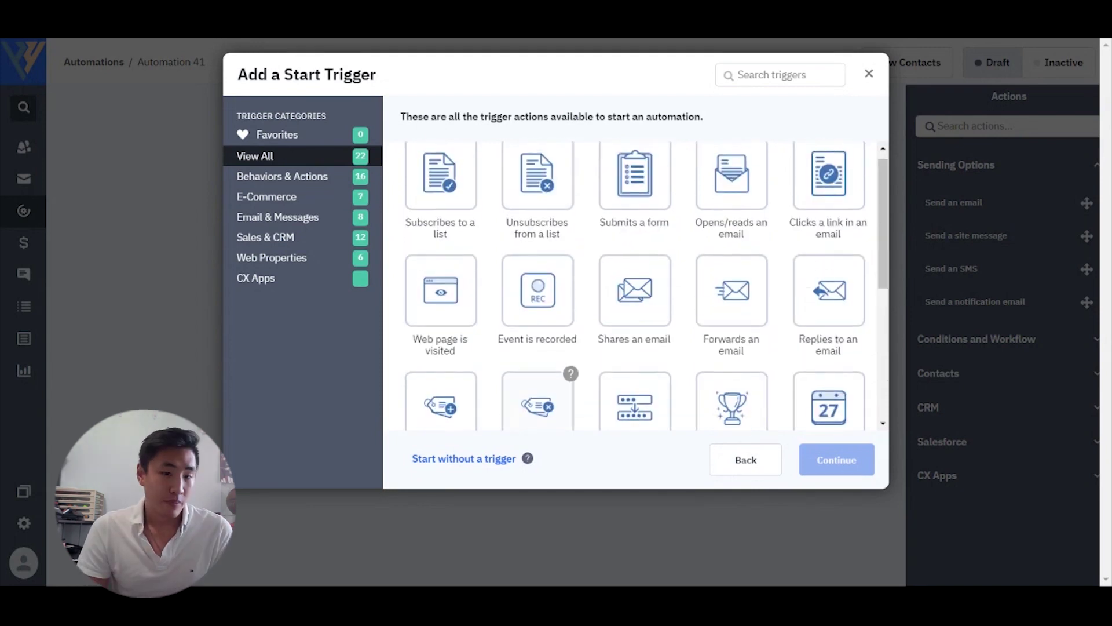
Add the "Subscribes to a list" start trigger for any list, running once.
{"action": "left_click", "coordinate": [449, 184]}
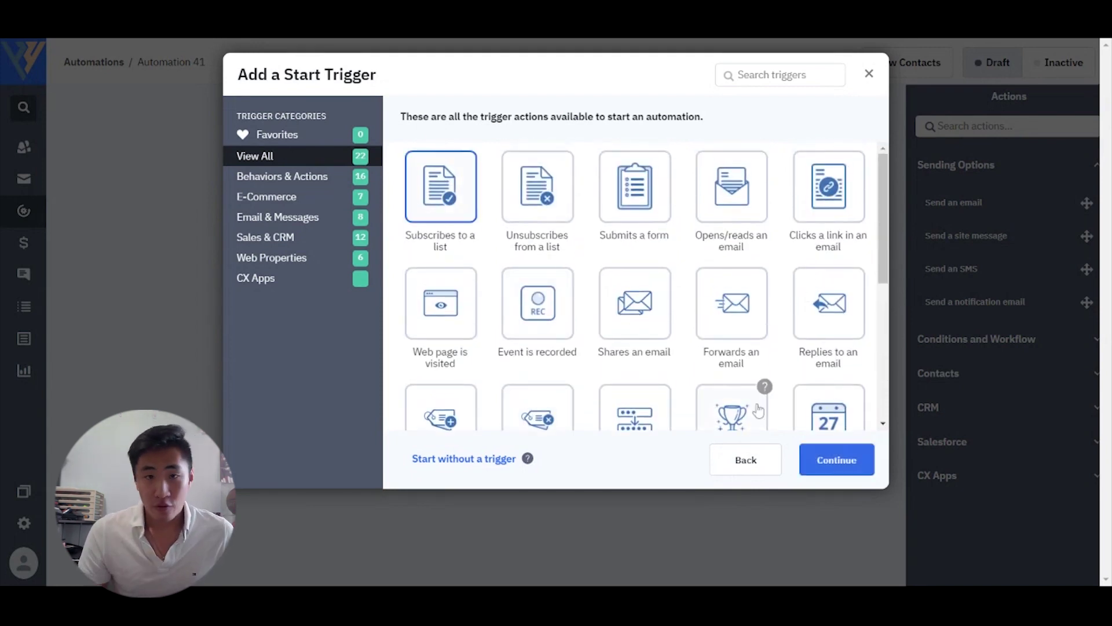
{"action": "left_click", "coordinate": [837, 458]}
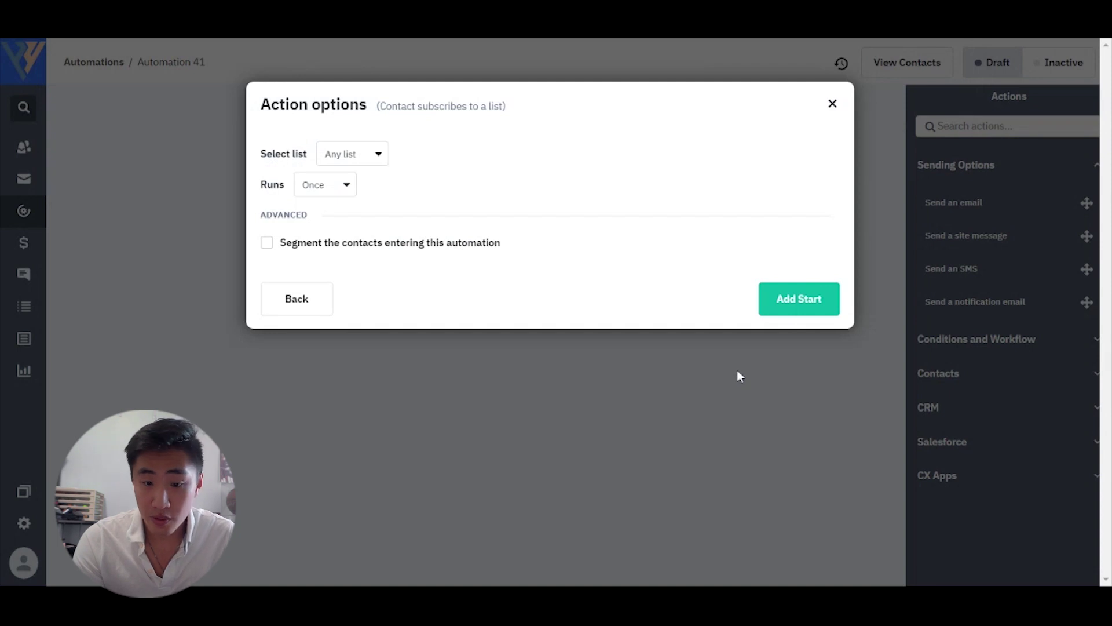
{"action": "left_click", "coordinate": [807, 301]}
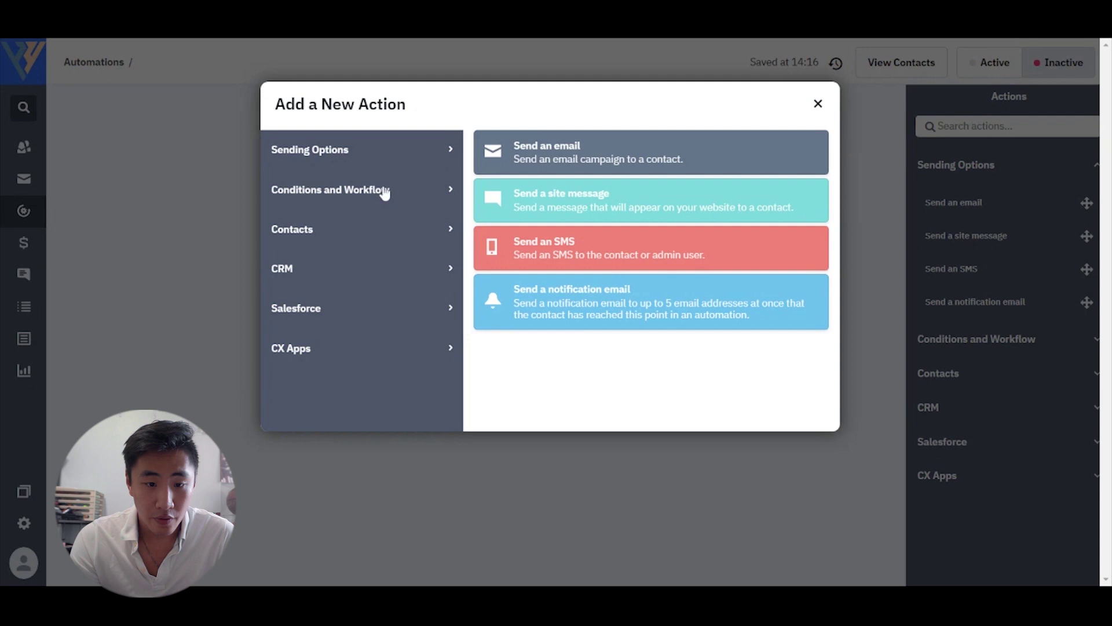
Add a Wait action that holds contacts for 3 days after the start trigger.
{"action": "left_click", "coordinate": [383, 194]}
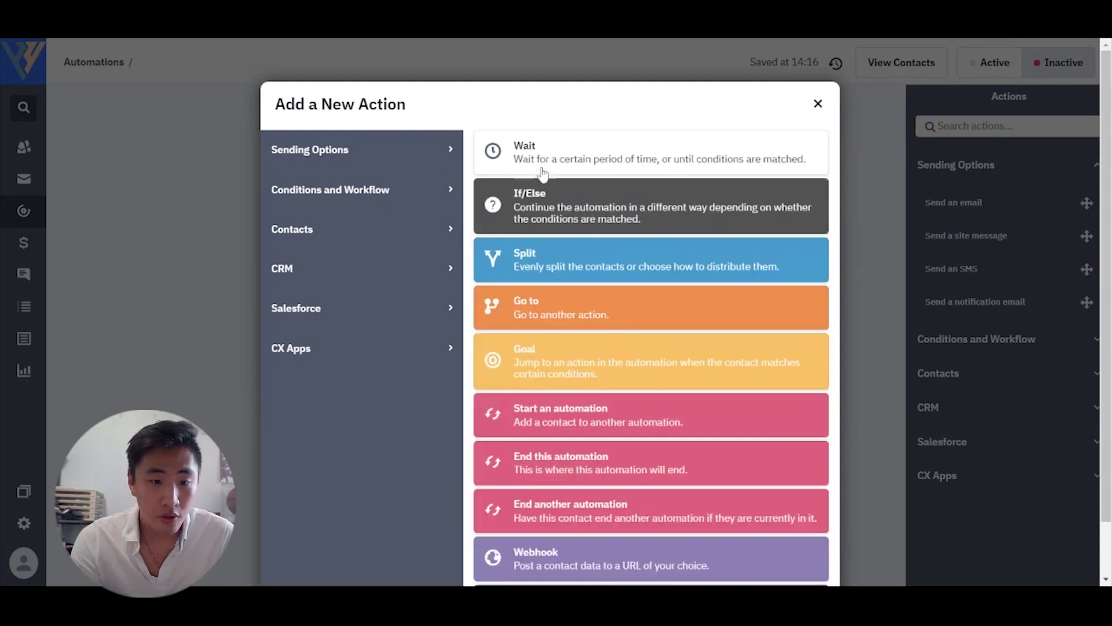
{"action": "left_click", "coordinate": [540, 165]}
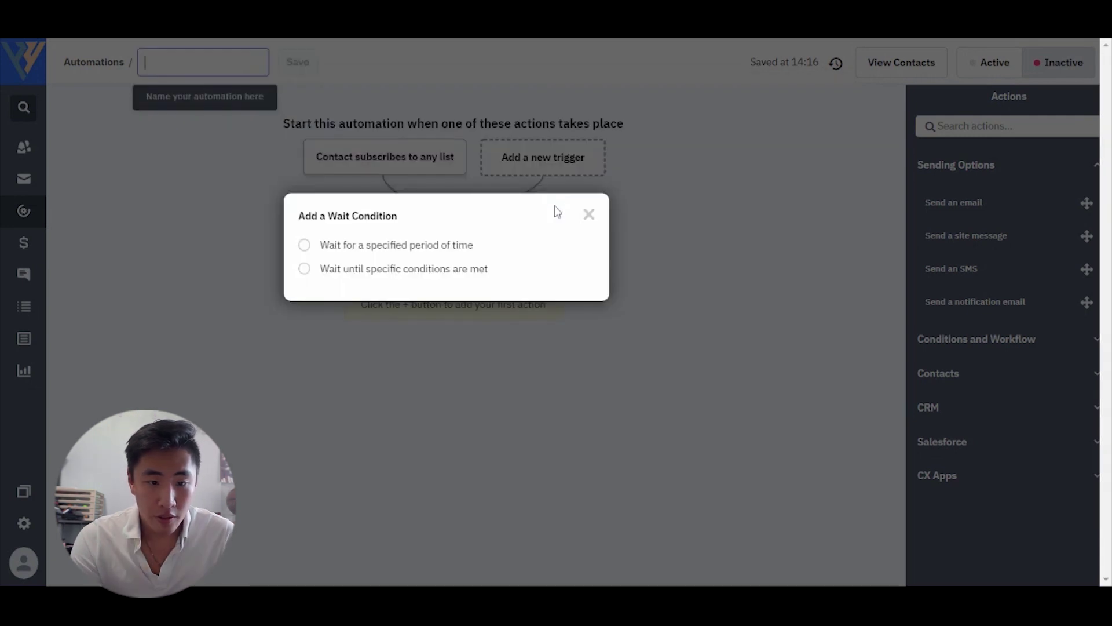
{"action": "left_click", "coordinate": [435, 246]}
{"action": "left_click", "coordinate": [436, 255]}
{"action": "key", "text": "BackSpace"}
{"action": "type", "text": "3"}
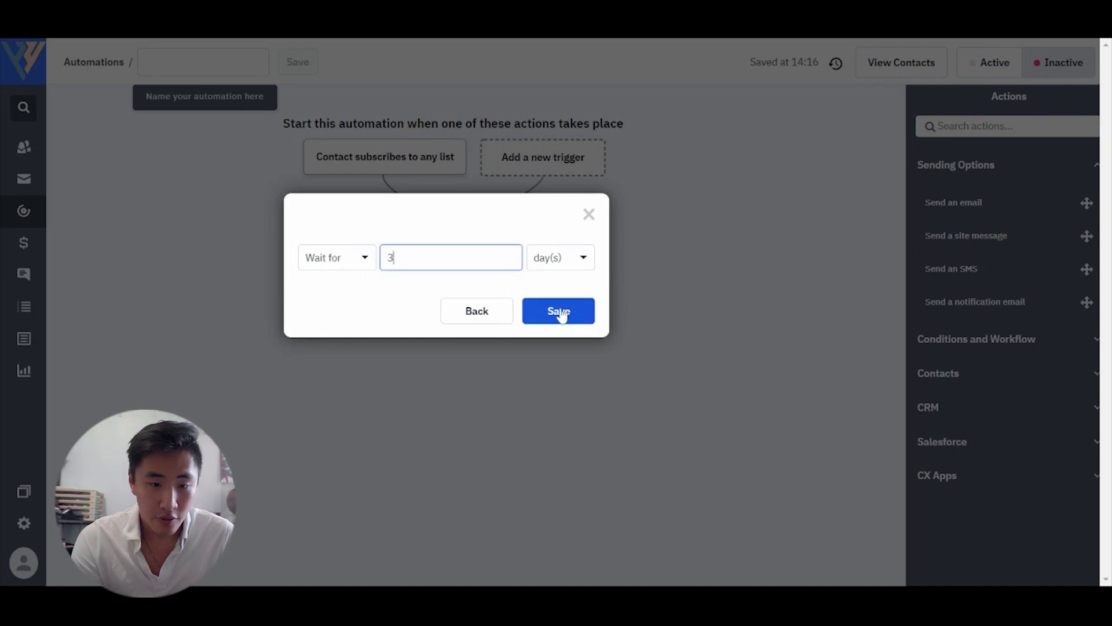
{"action": "left_click", "coordinate": [560, 312]}
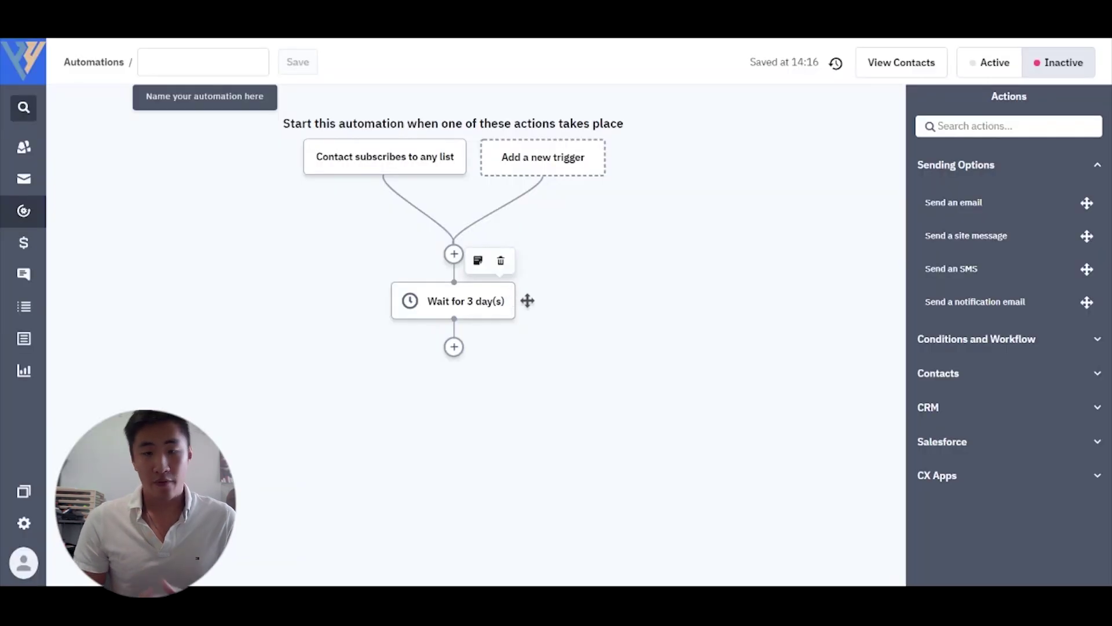
Add an If/Else action below the wait with the condition that the contact has ever visited the exact URL test.com.
{"action": "left_click", "coordinate": [455, 345]}
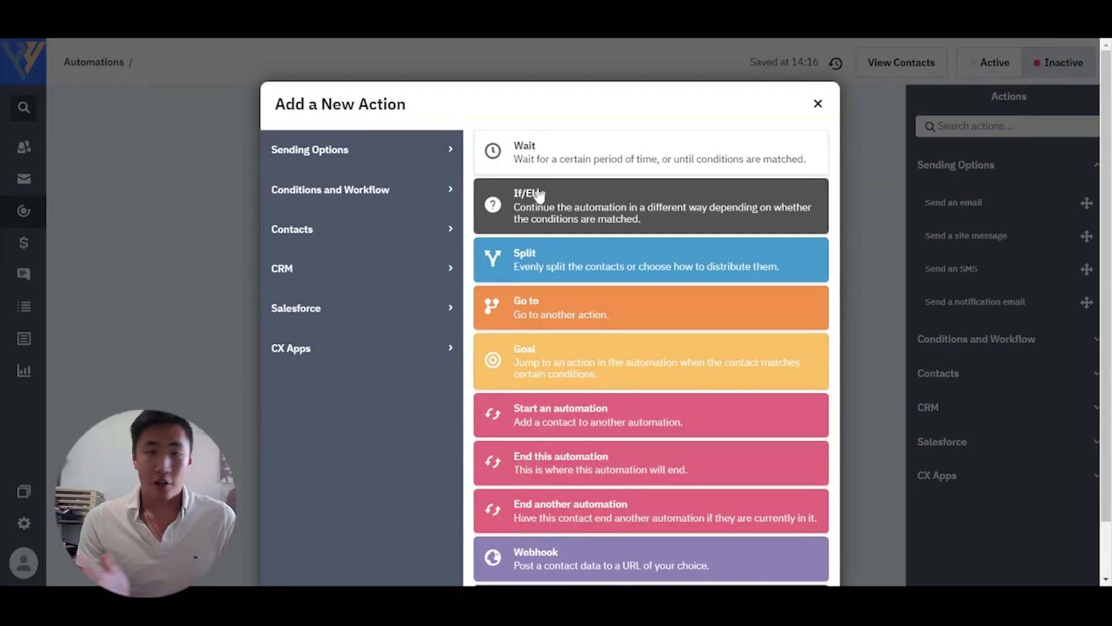
{"action": "left_click", "coordinate": [533, 194]}
{"action": "type", "text": "has vi"}
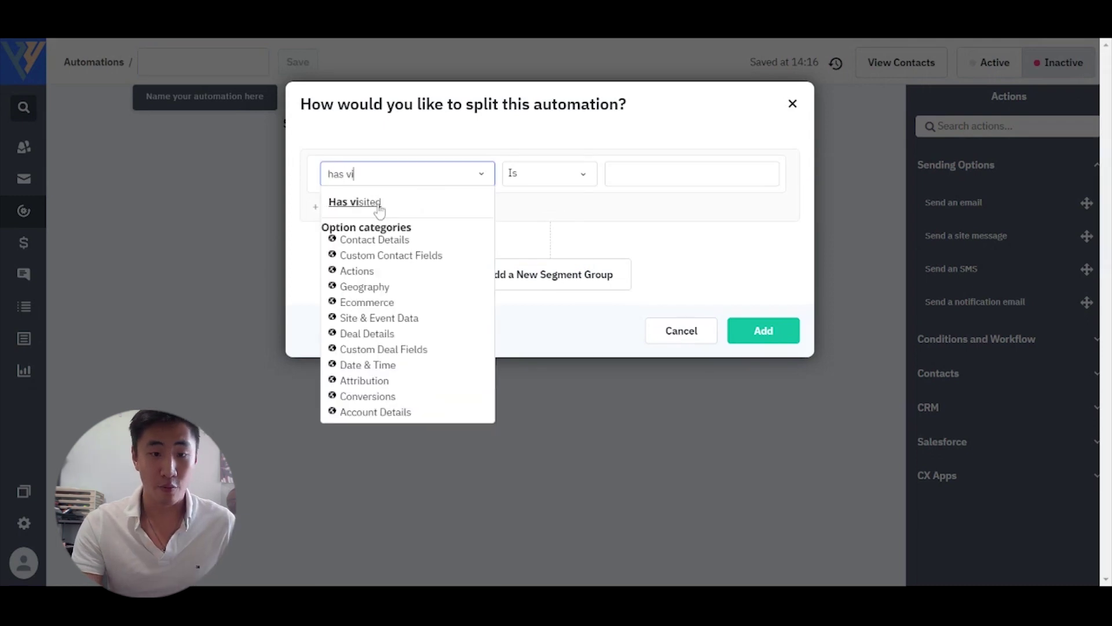
{"action": "left_click", "coordinate": [380, 202]}
{"action": "left_click", "coordinate": [643, 174]}
{"action": "type", "text": "test.c"}
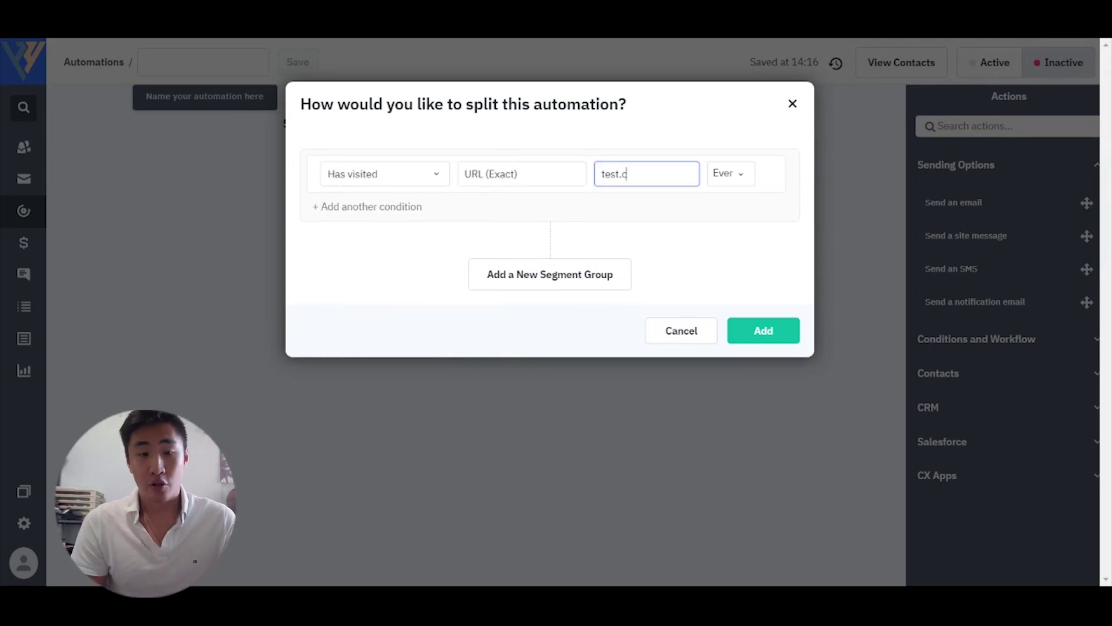
{"action": "type", "text": "om"}
{"action": "left_click", "coordinate": [777, 330]}
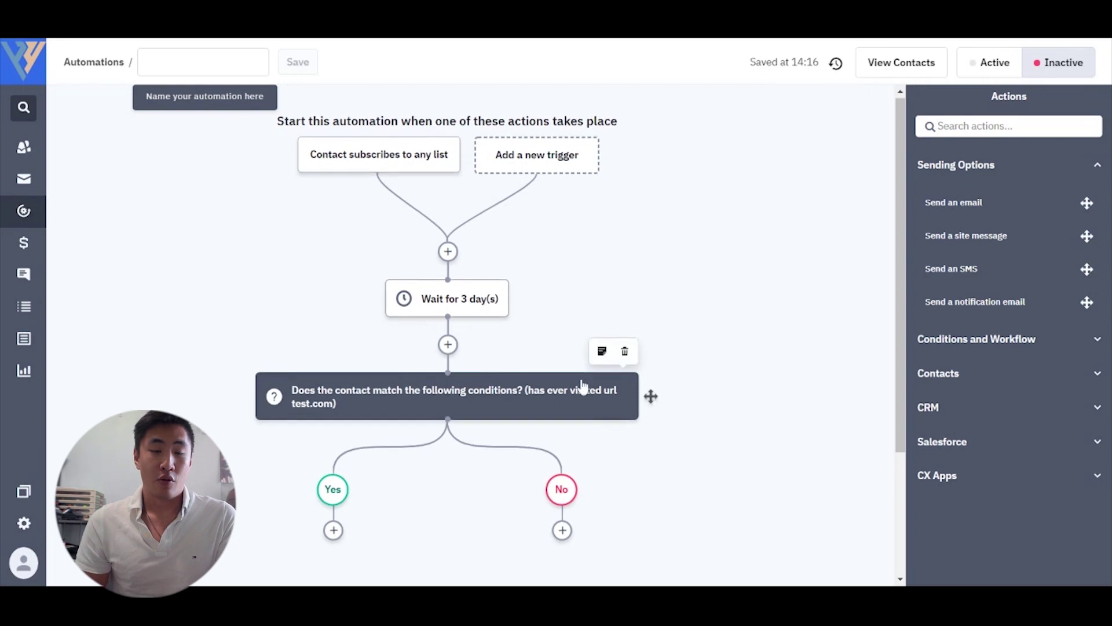
Change the URL in the If/Else condition to test.com/pricing.
{"action": "scroll", "coordinate": [581, 385], "scroll_direction": "down", "scroll_amount": 3}
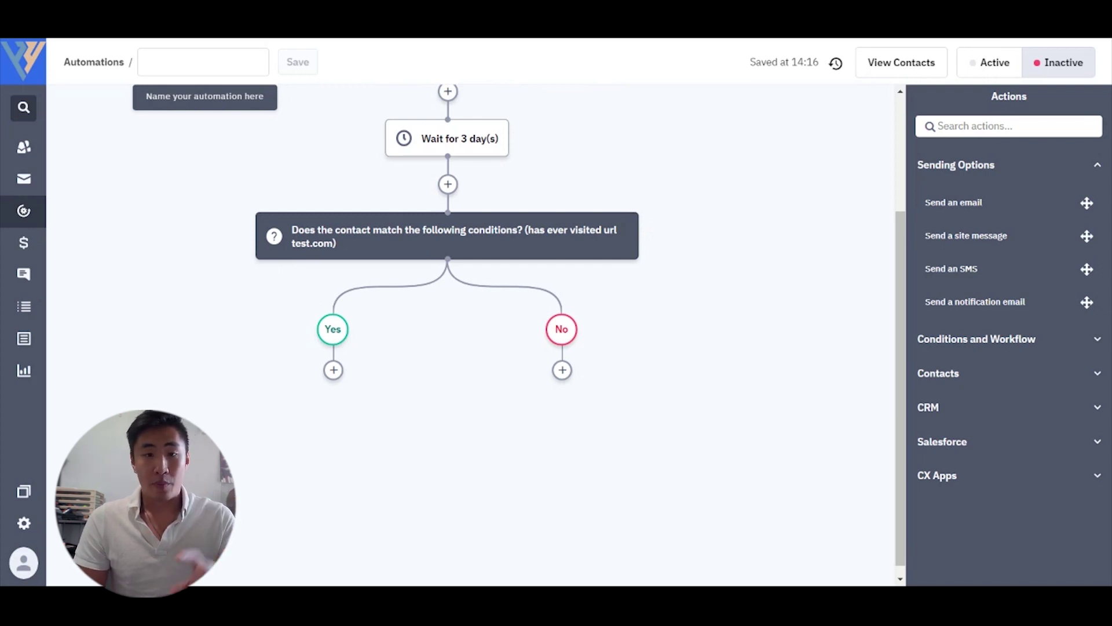
{"action": "scroll", "coordinate": [651, 364], "scroll_direction": "up", "scroll_amount": 4}
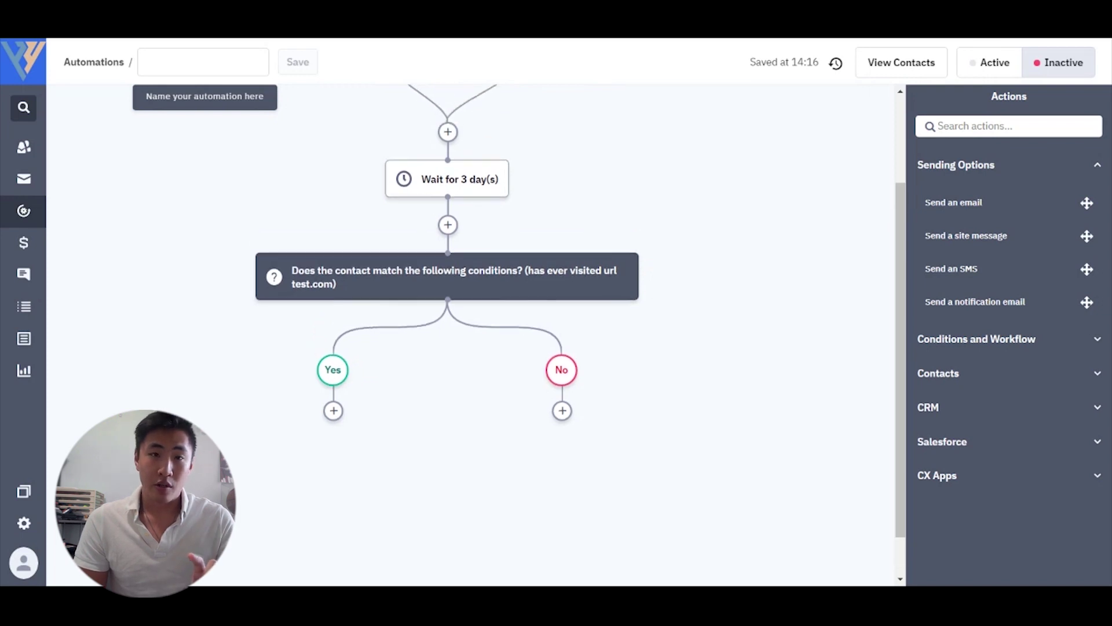
{"action": "scroll", "coordinate": [651, 364], "scroll_direction": "up", "scroll_amount": 1}
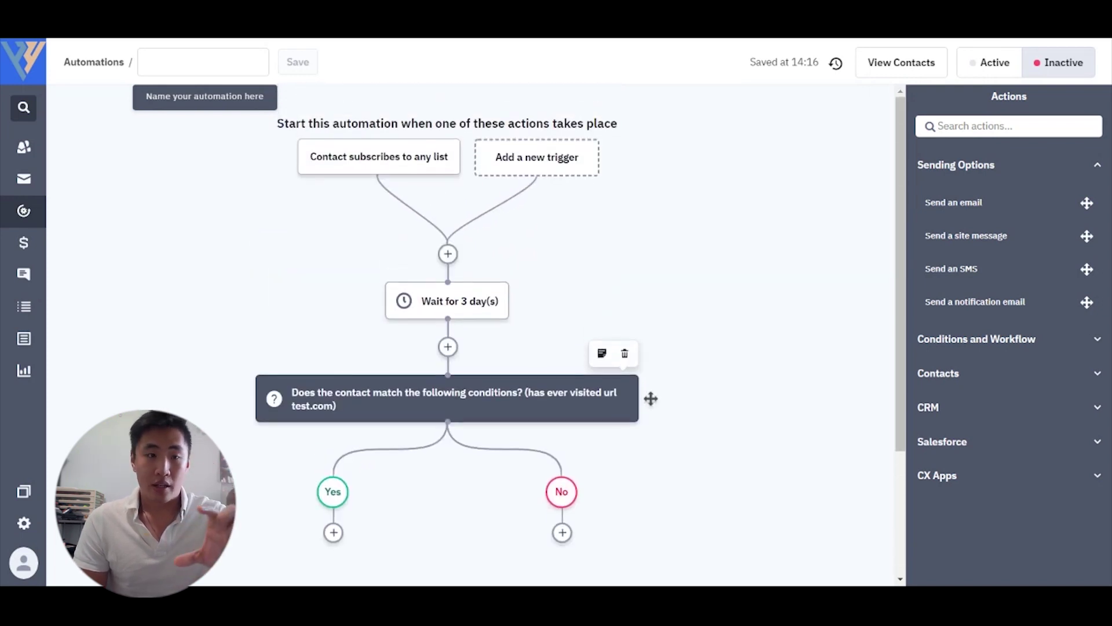
{"action": "scroll", "coordinate": [651, 399], "scroll_direction": "down", "scroll_amount": 1}
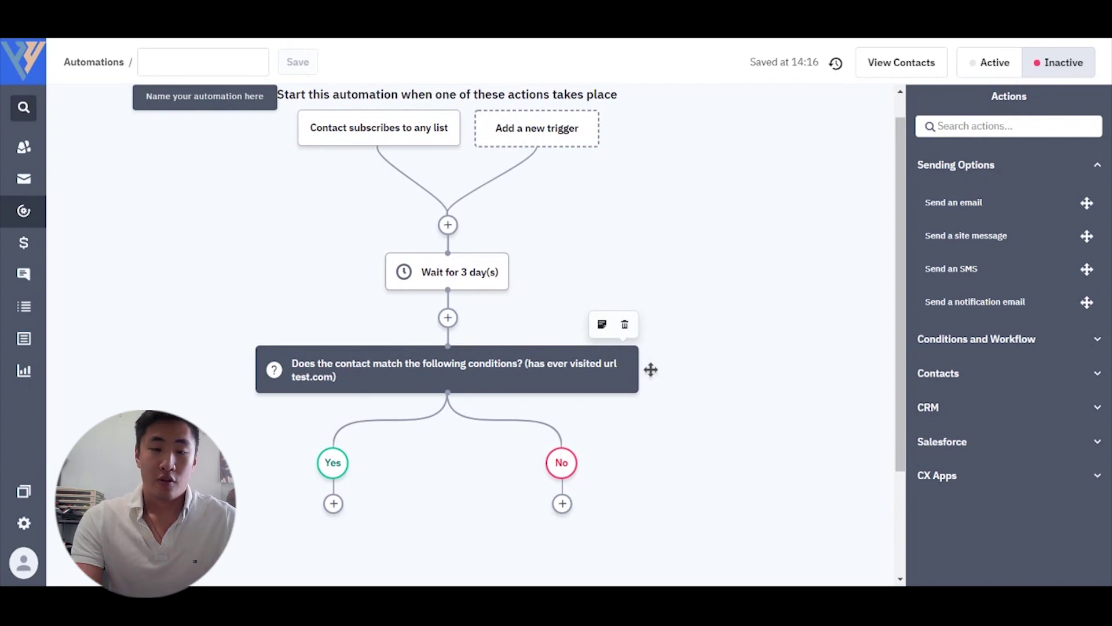
{"action": "left_click", "coordinate": [444, 373]}
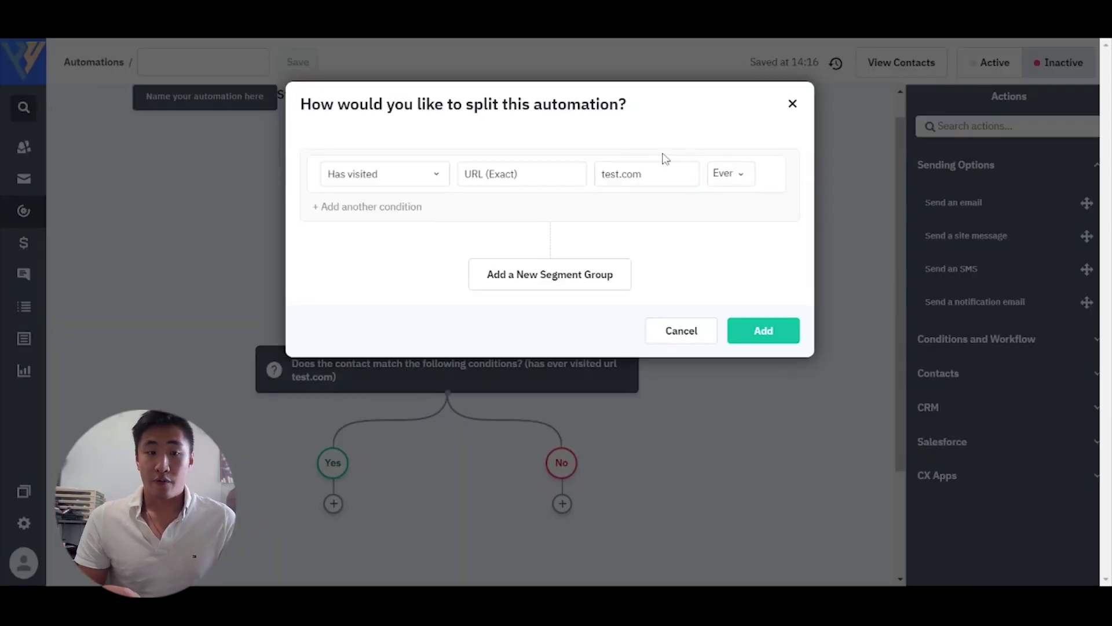
{"action": "left_click", "coordinate": [641, 174]}
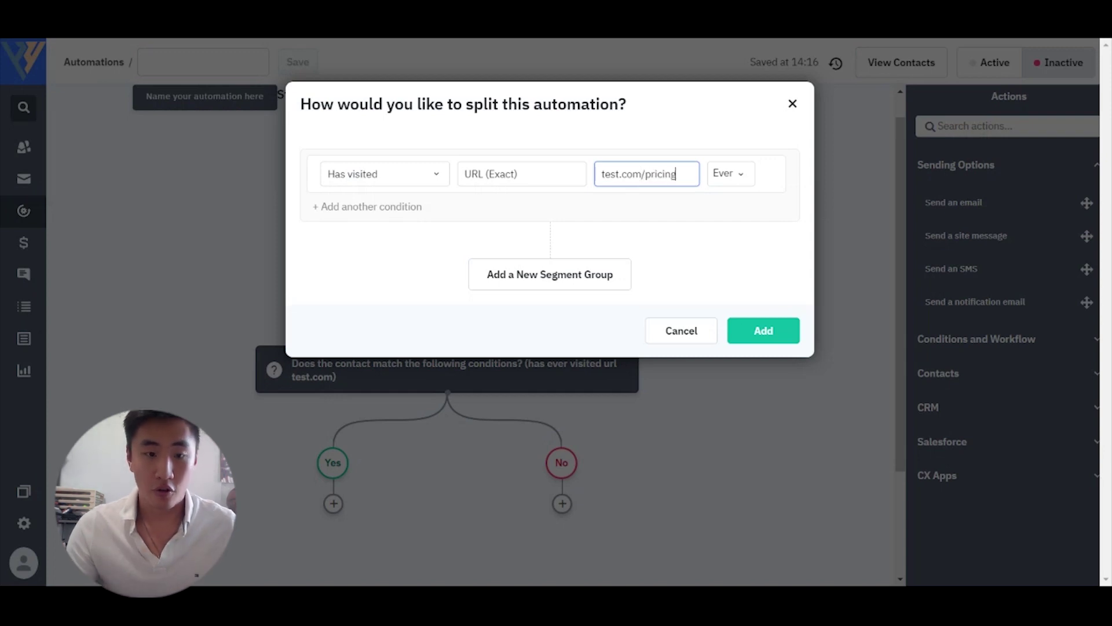
{"action": "left_click", "coordinate": [773, 338]}
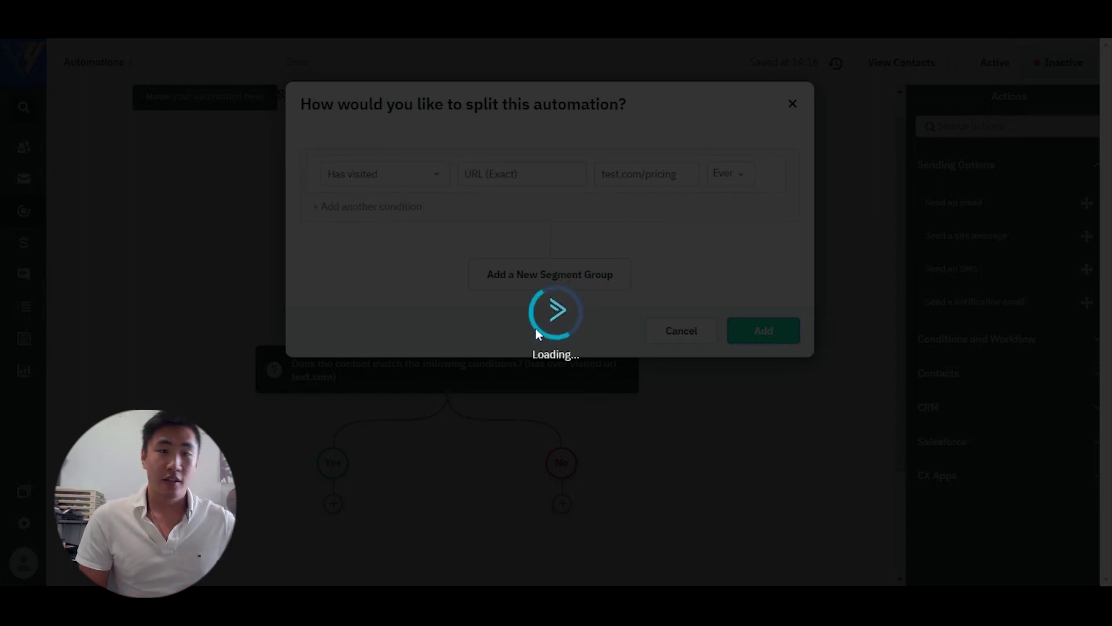
Add a "Send an email" action to the Yes branch and create a new email for it.
{"action": "scroll", "coordinate": [536, 330], "scroll_direction": "down", "scroll_amount": 2}
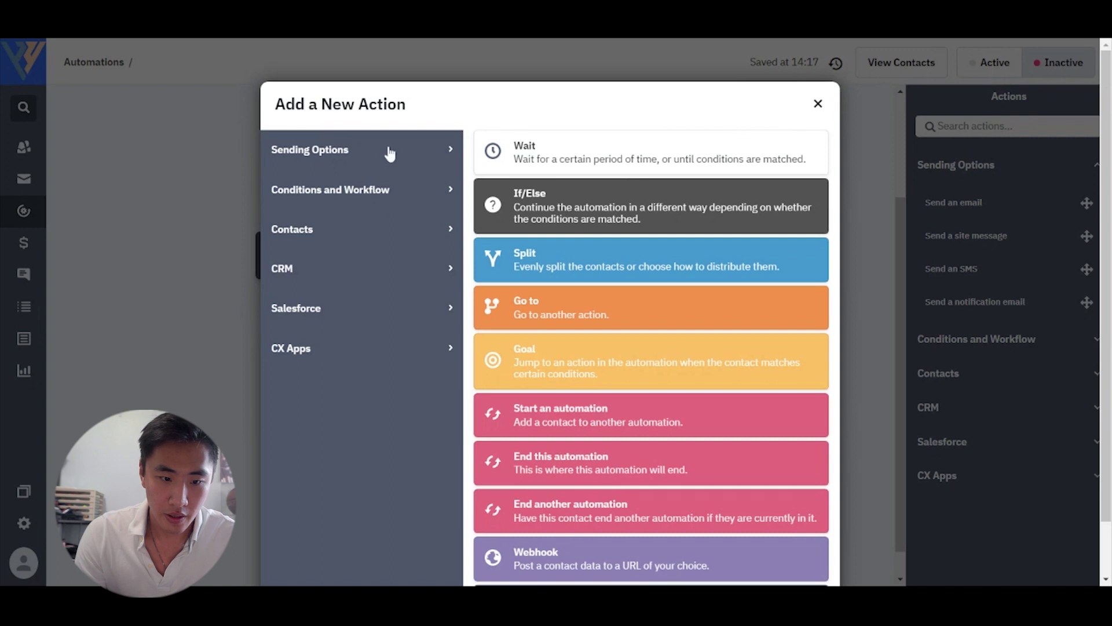
{"action": "left_click", "coordinate": [384, 155]}
{"action": "left_click", "coordinate": [570, 155]}
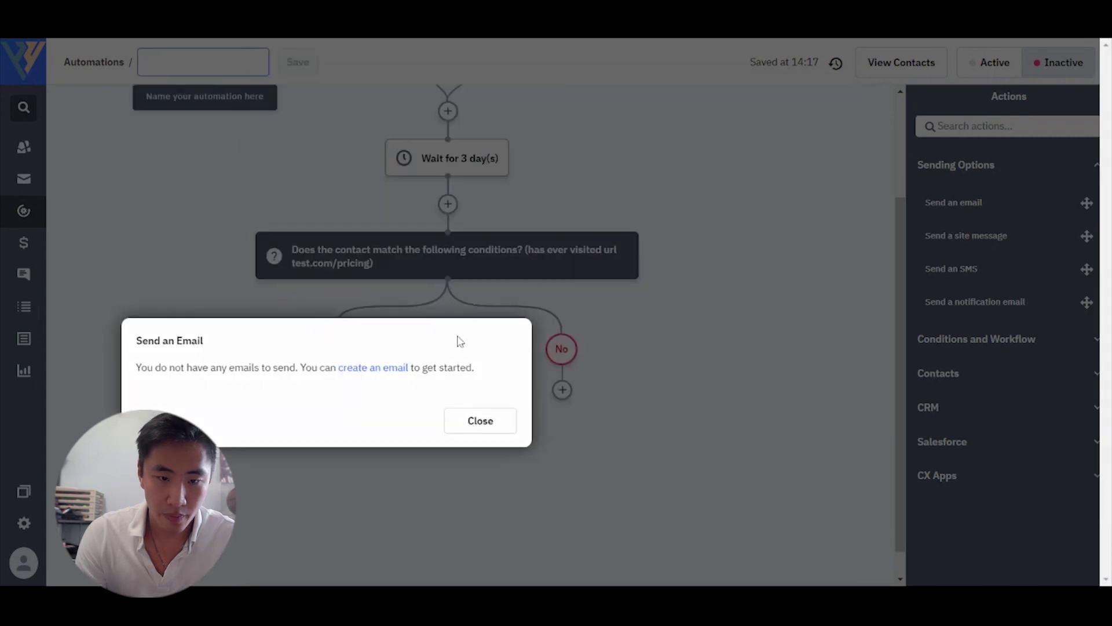
{"action": "left_click", "coordinate": [367, 368]}
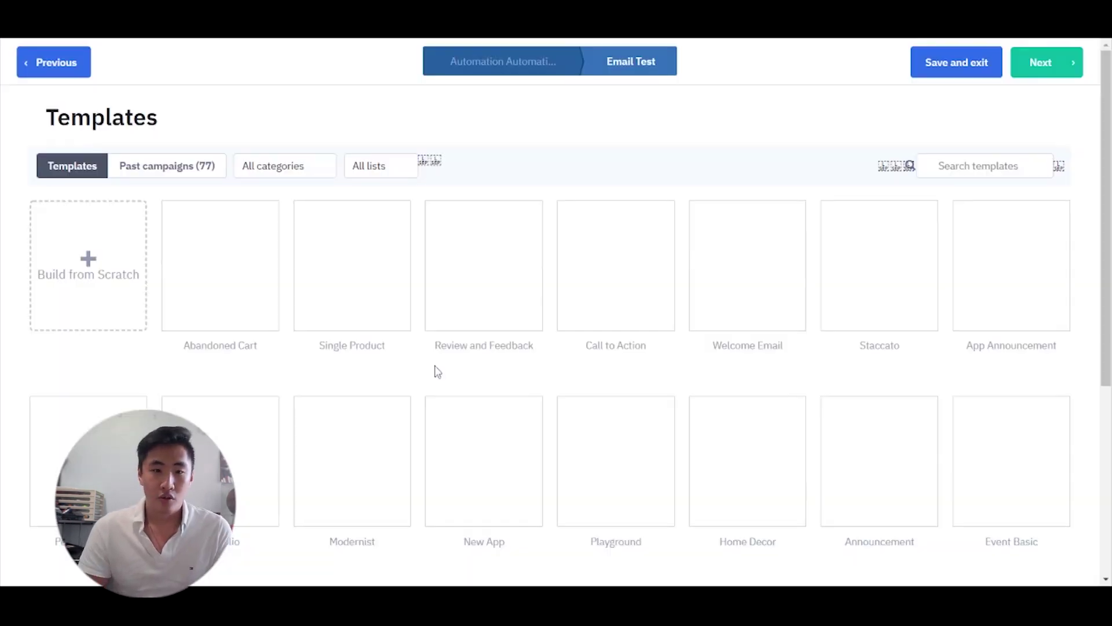
Use the personal thank-you letter template for the email and set the subject to "Test Email".
{"action": "mouse_move", "coordinate": [471, 295]}
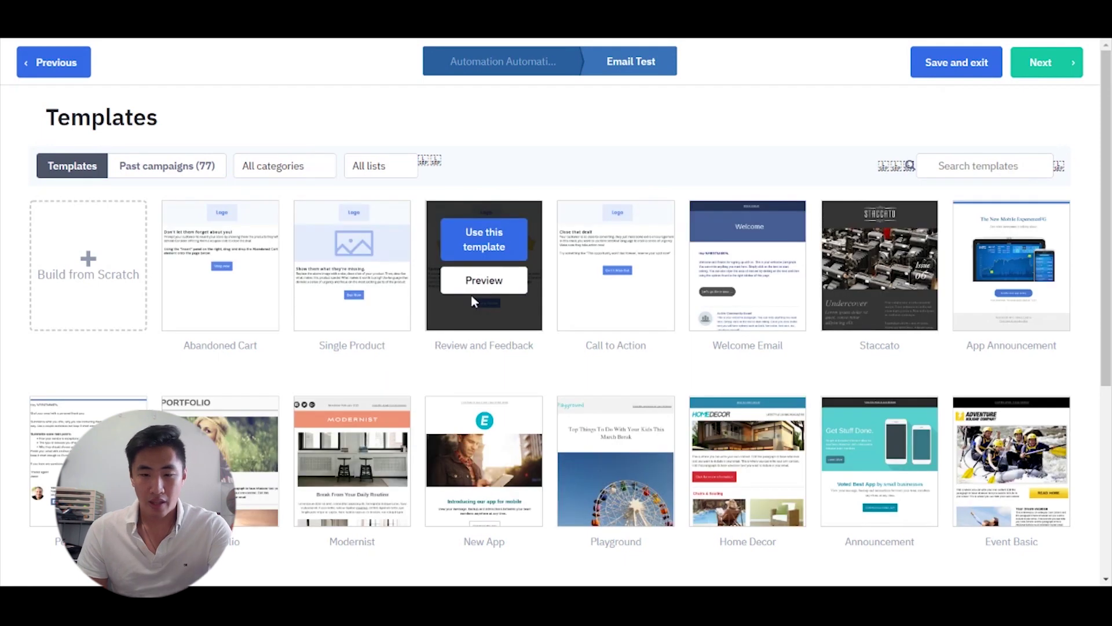
{"action": "scroll", "coordinate": [471, 295], "scroll_direction": "down", "scroll_amount": 3}
{"action": "scroll", "coordinate": [473, 300], "scroll_direction": "down", "scroll_amount": 1}
{"action": "scroll", "coordinate": [473, 300], "scroll_direction": "up", "scroll_amount": 4}
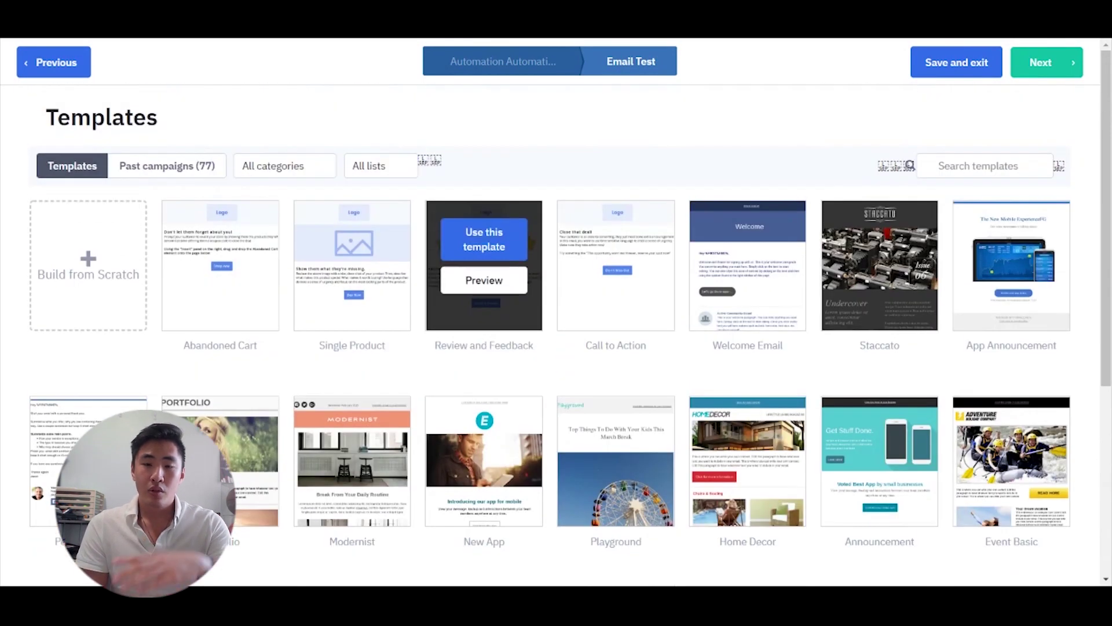
{"action": "scroll", "coordinate": [484, 249], "scroll_direction": "down", "scroll_amount": 1}
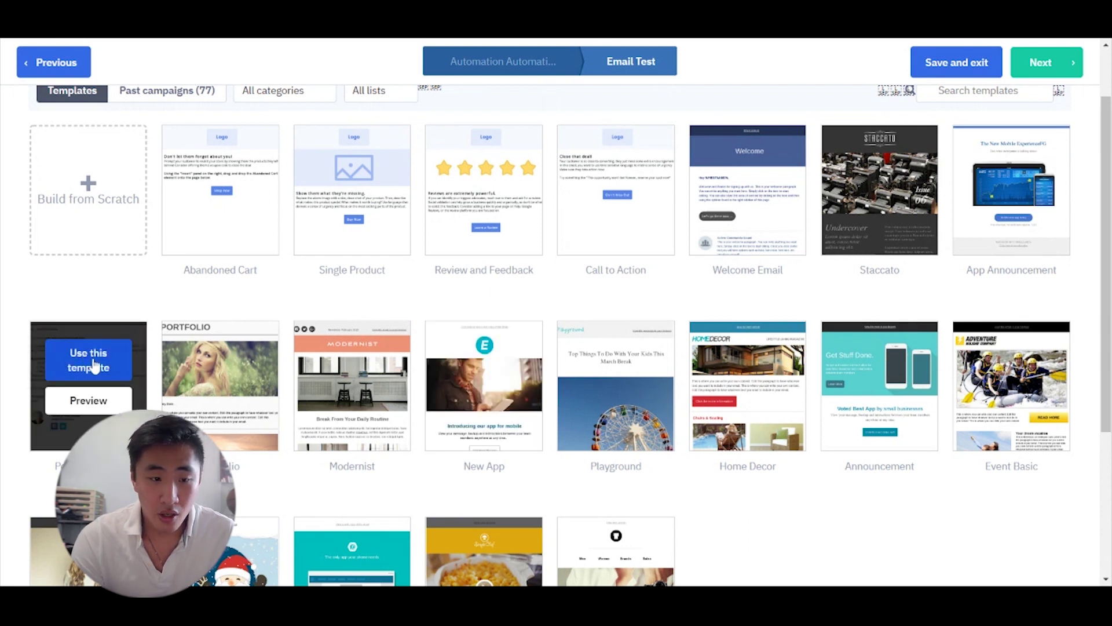
{"action": "left_click", "coordinate": [95, 364]}
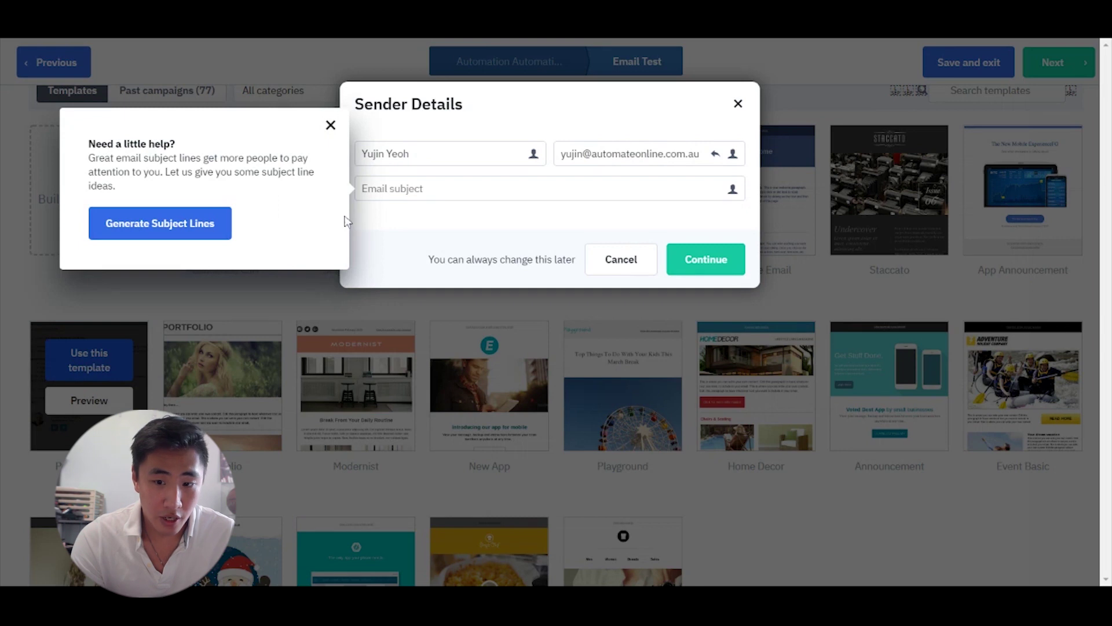
{"action": "left_click", "coordinate": [331, 125]}
{"action": "type", "text": "Test"}
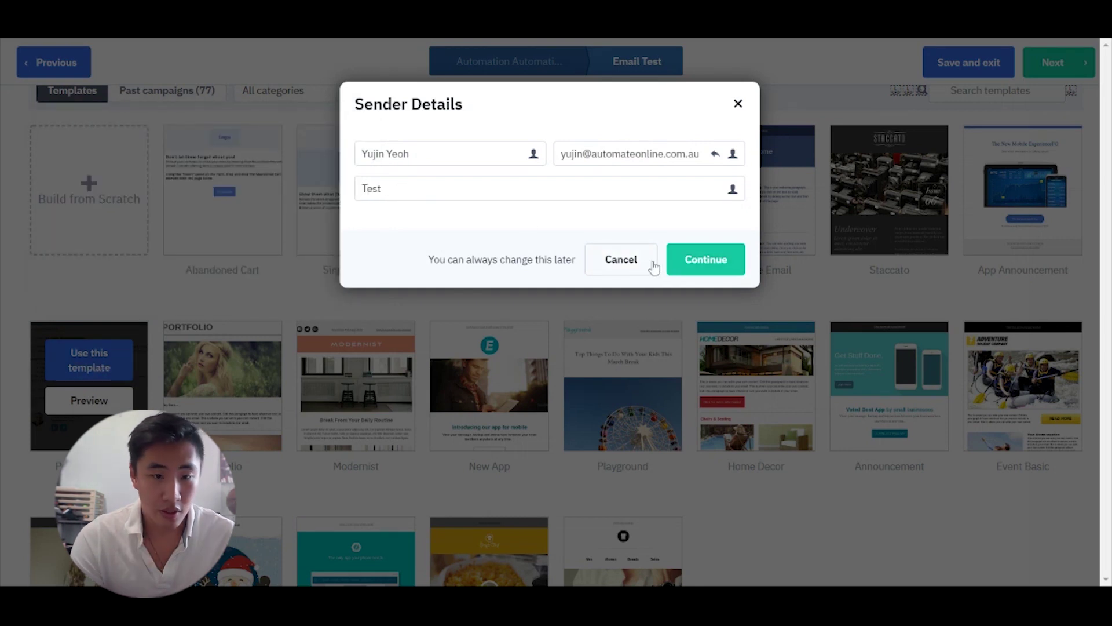
{"action": "type", "text": " Email"}
{"action": "left_click", "coordinate": [738, 264]}
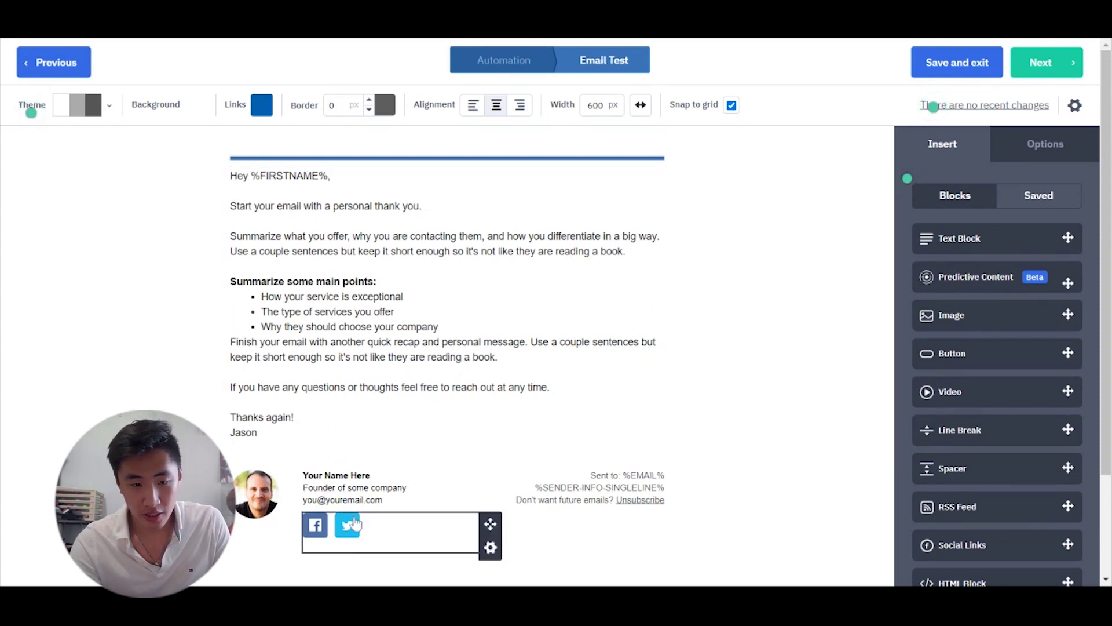
Insert text, image and button blocks between the email's body text and the signature.
{"action": "left_click", "coordinate": [366, 475]}
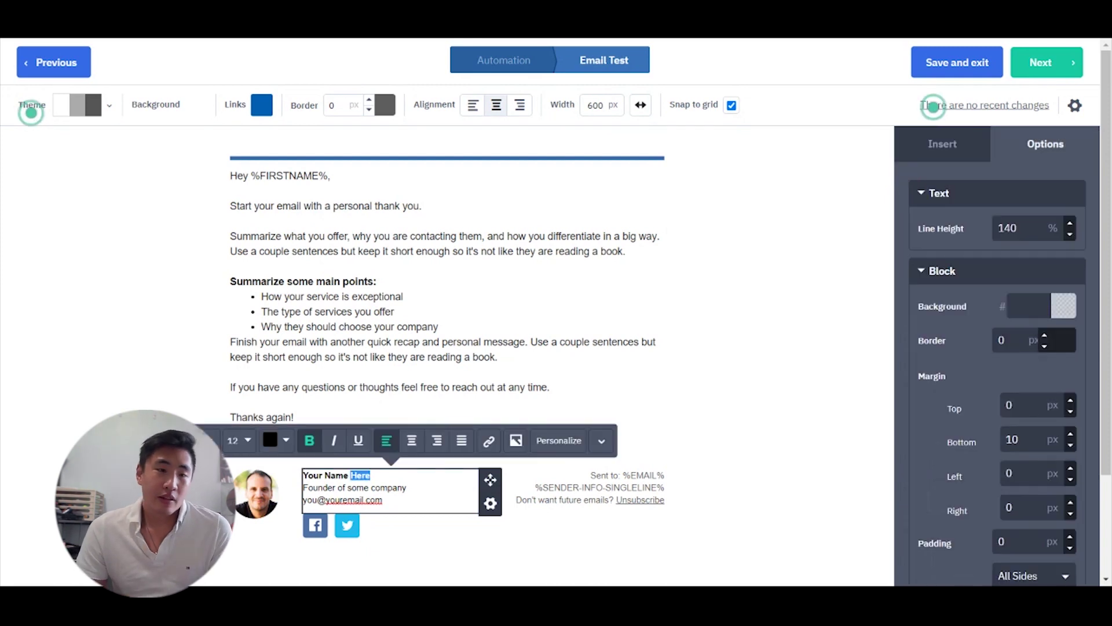
{"action": "left_click", "coordinate": [464, 356]}
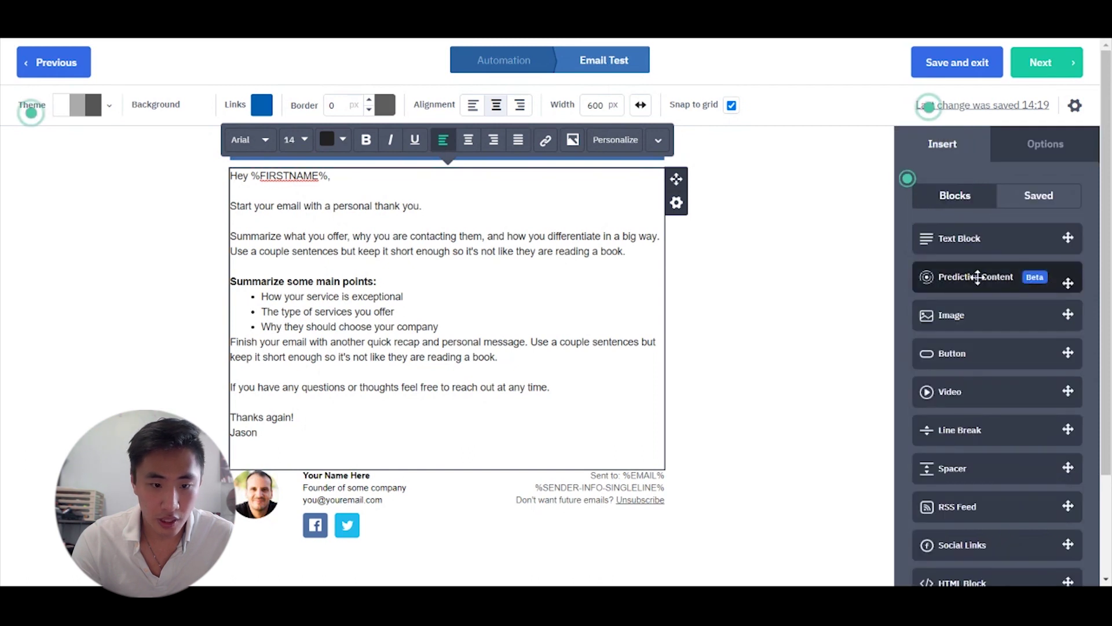
{"action": "left_click_drag", "start_coordinate": [973, 233], "coordinate": [455, 453]}
{"action": "left_click_drag", "start_coordinate": [935, 319], "coordinate": [455, 447]}
{"action": "left_click_drag", "start_coordinate": [958, 342], "coordinate": [464, 449]}
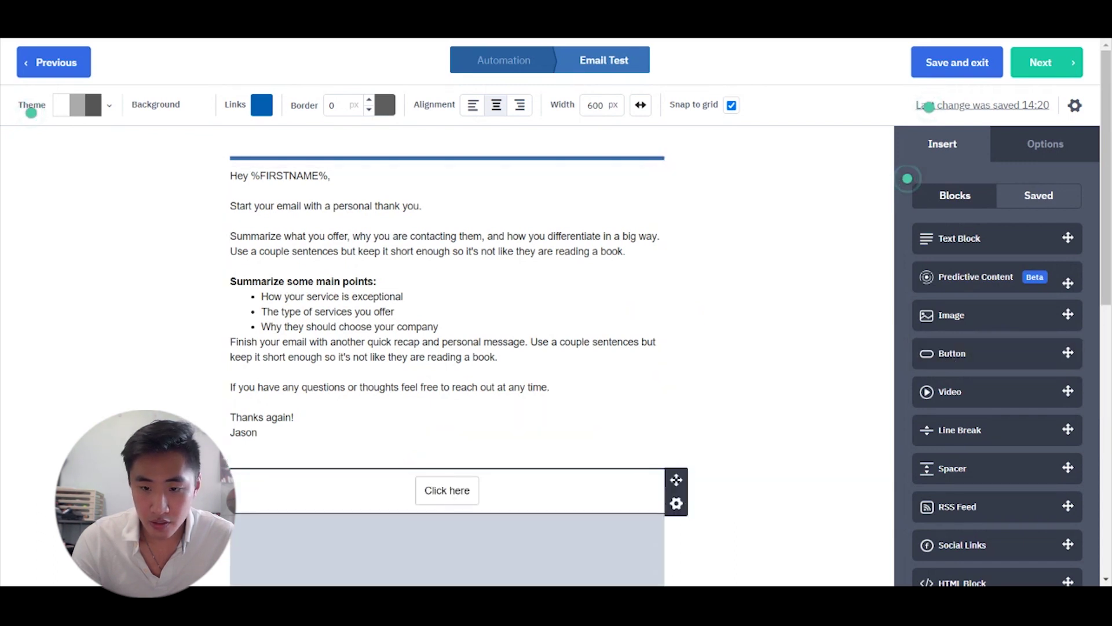
Set the link of the "Click here" button to test.com.
{"action": "left_click", "coordinate": [448, 490]}
{"action": "left_click", "coordinate": [1022, 228]}
{"action": "type", "text": "test.com"}
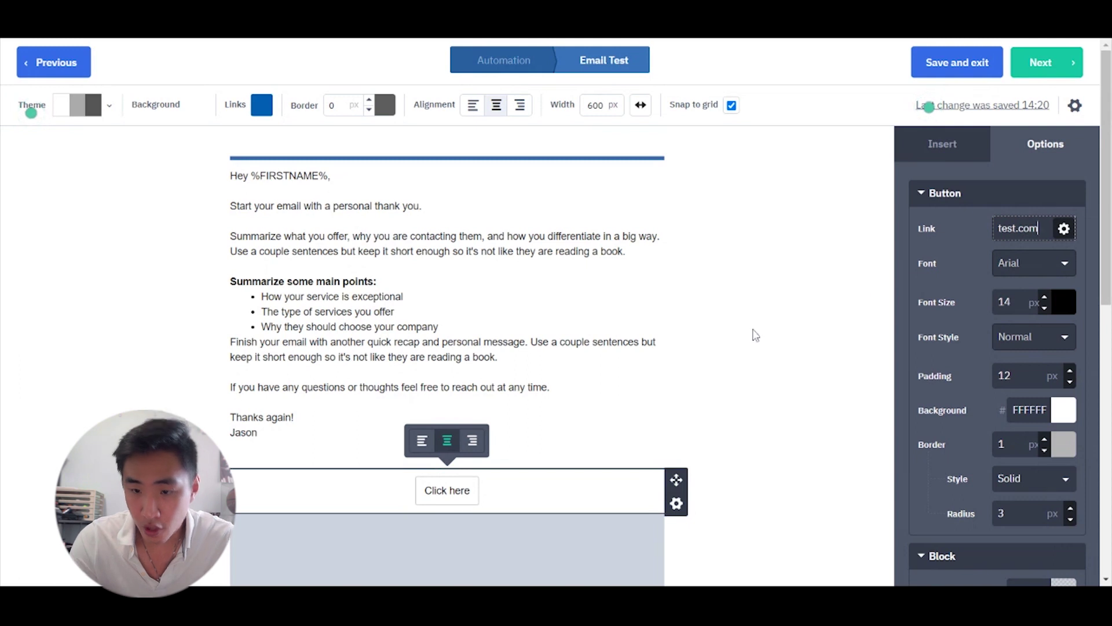
Try adding a link action to the button that applies the tag "Visited (x) page" when a contact follows it, and cancel the dialog.
{"action": "left_click", "coordinate": [1065, 229]}
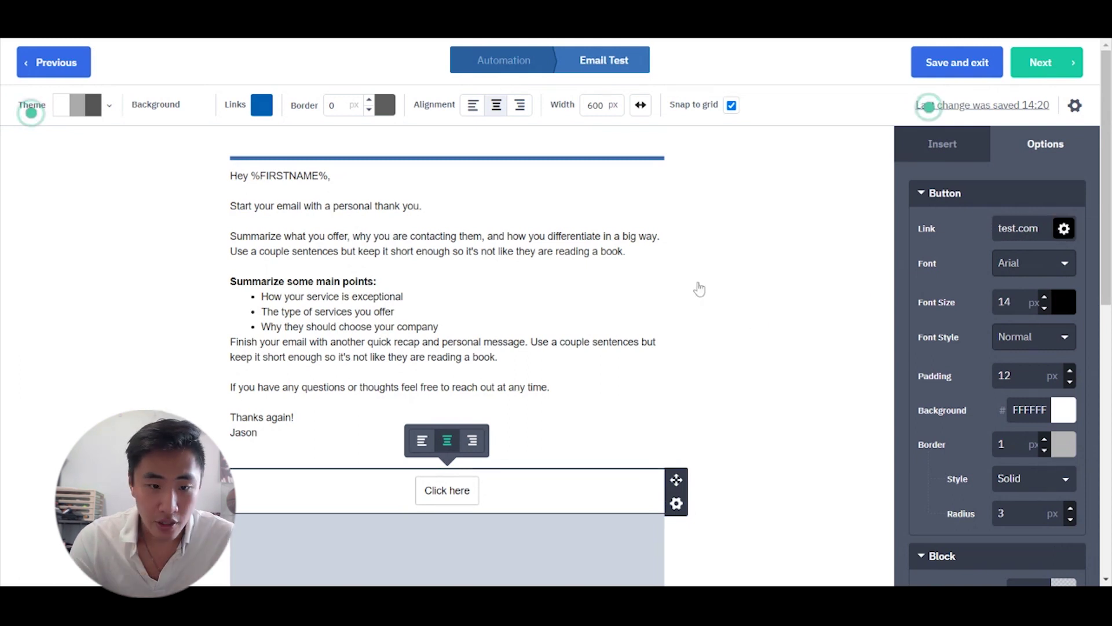
{"action": "left_click", "coordinate": [385, 223]}
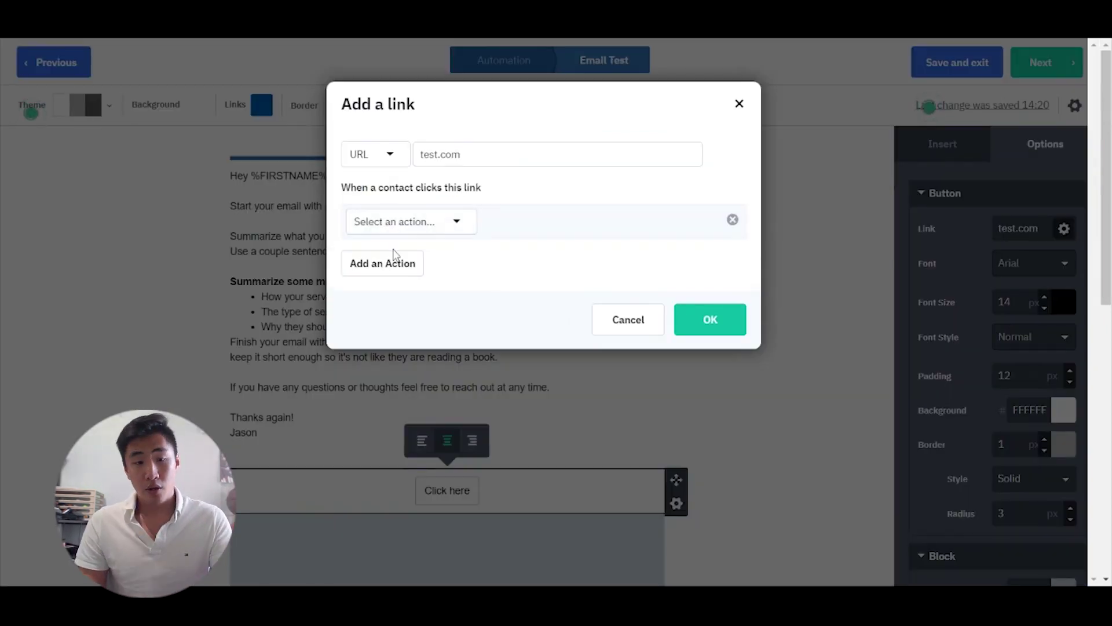
{"action": "left_click", "coordinate": [442, 224]}
{"action": "left_click", "coordinate": [386, 254]}
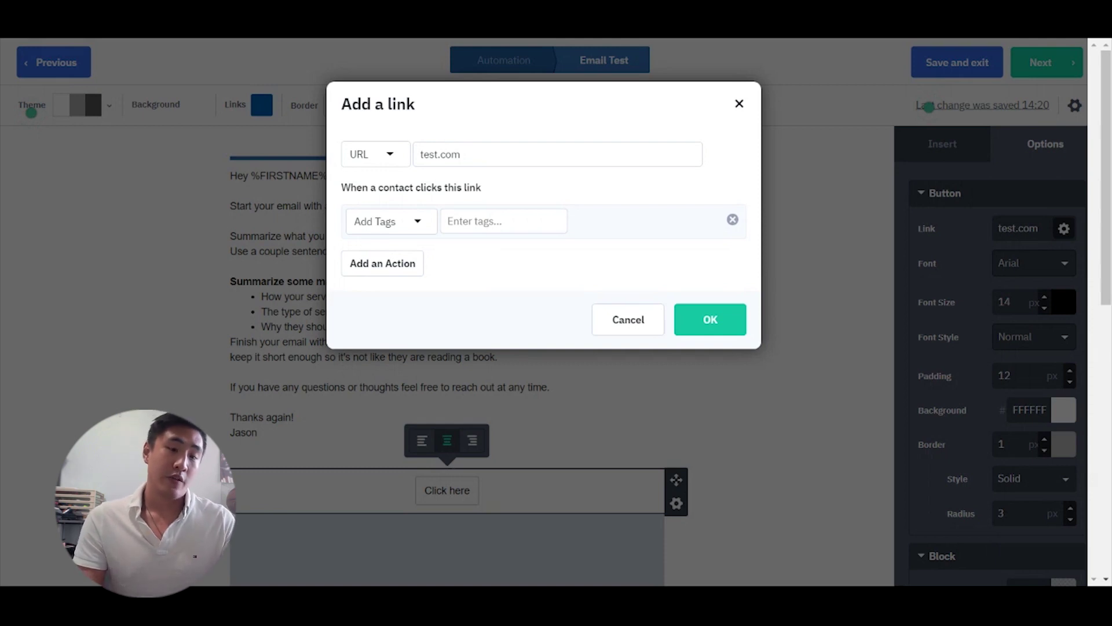
{"action": "left_click", "coordinate": [493, 221]}
{"action": "type", "text": "Visited (x) page"}
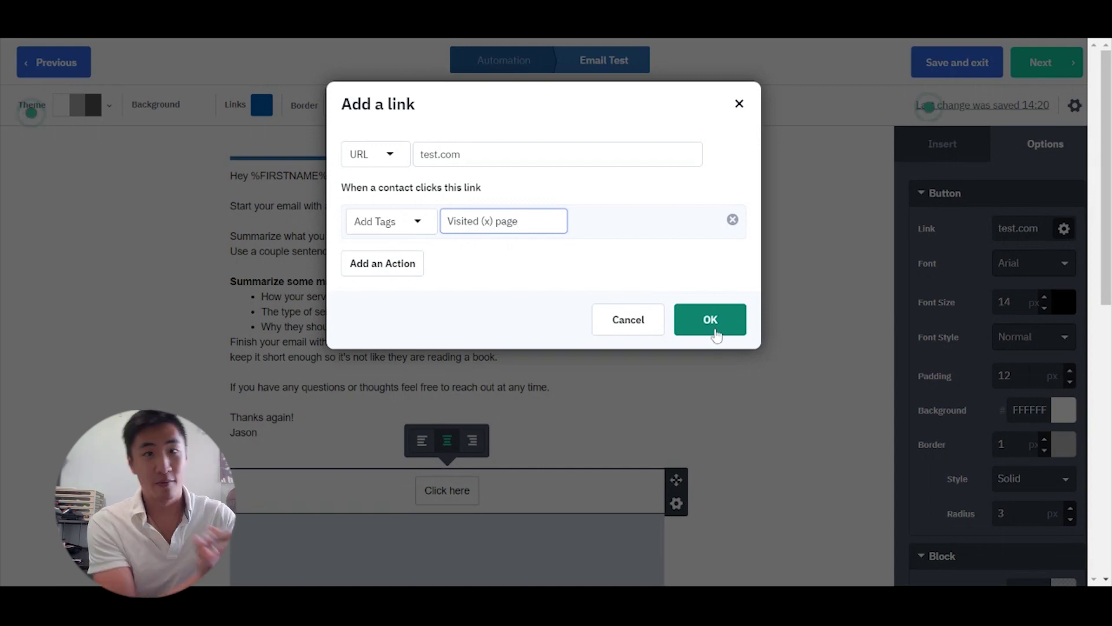
{"action": "left_click", "coordinate": [646, 325]}
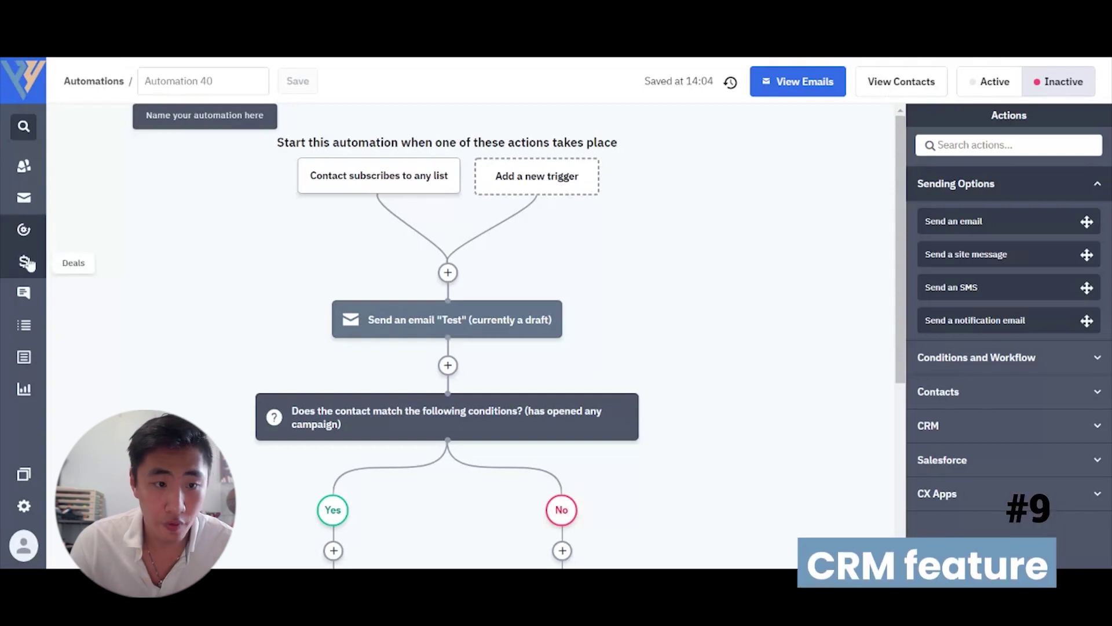
Open the deals pipeline and examine its stages through to Proposal to Follow Up.
{"action": "left_click", "coordinate": [26, 262]}
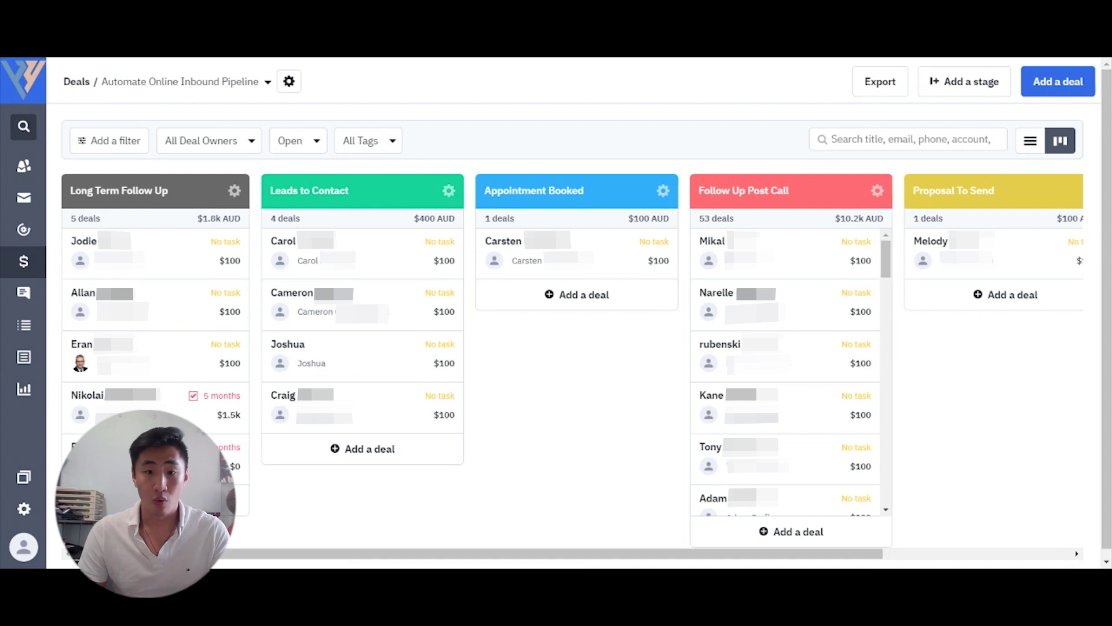
{"action": "scroll", "coordinate": [580, 356], "scroll_direction": "right", "scroll_amount": 4}
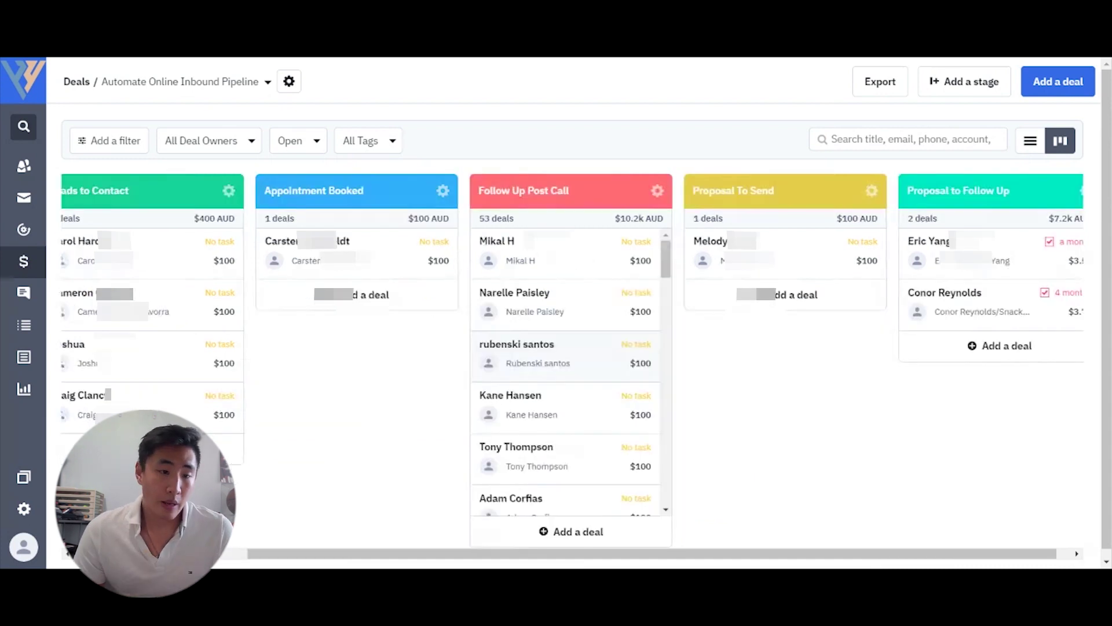
Look back at the pipeline's earlier stages and browse the list of existing automations.
{"action": "scroll", "coordinate": [579, 357], "scroll_direction": "left", "scroll_amount": 4}
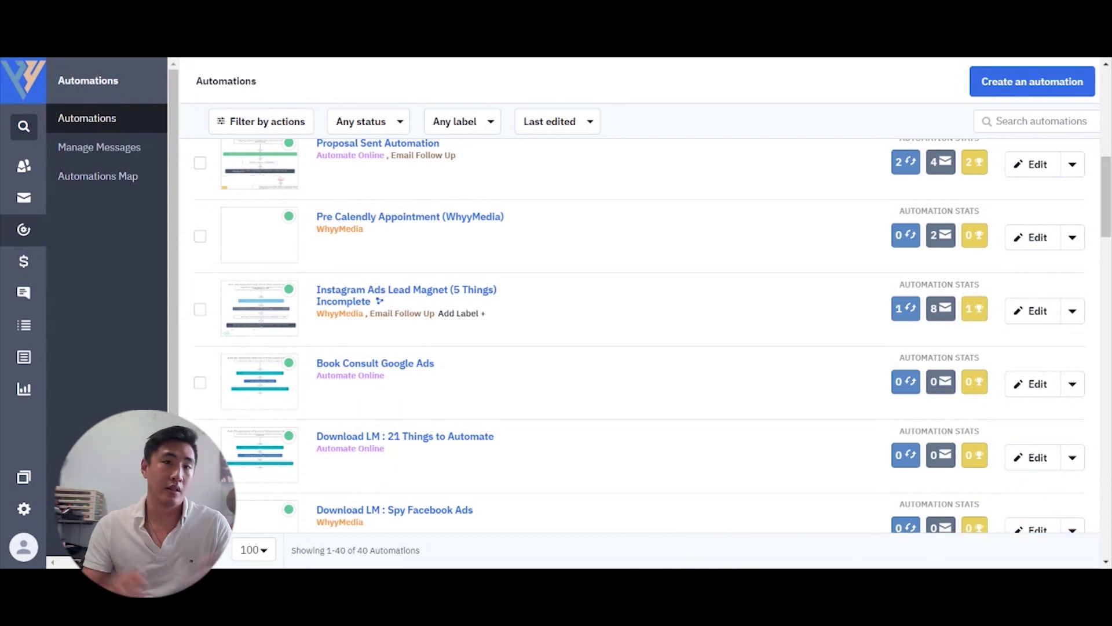
{"action": "scroll", "coordinate": [653, 336], "scroll_direction": "down", "scroll_amount": 2}
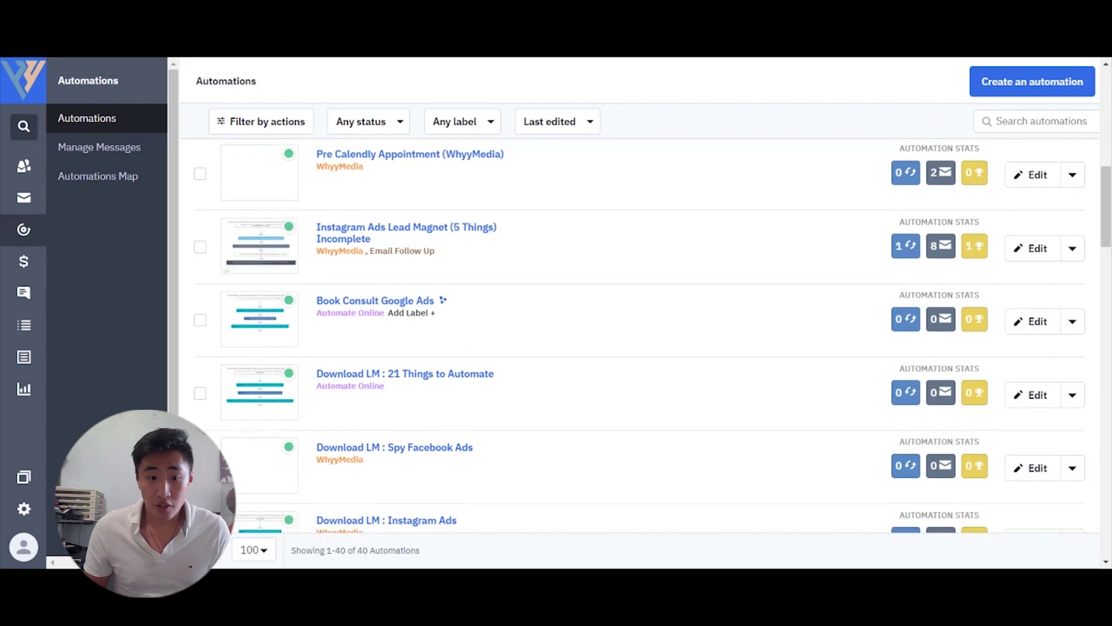
{"action": "scroll", "coordinate": [653, 336], "scroll_direction": "down", "scroll_amount": 3}
{"action": "scroll", "coordinate": [652, 336], "scroll_direction": "up", "scroll_amount": 2}
{"action": "scroll", "coordinate": [652, 336], "scroll_direction": "down", "scroll_amount": 4}
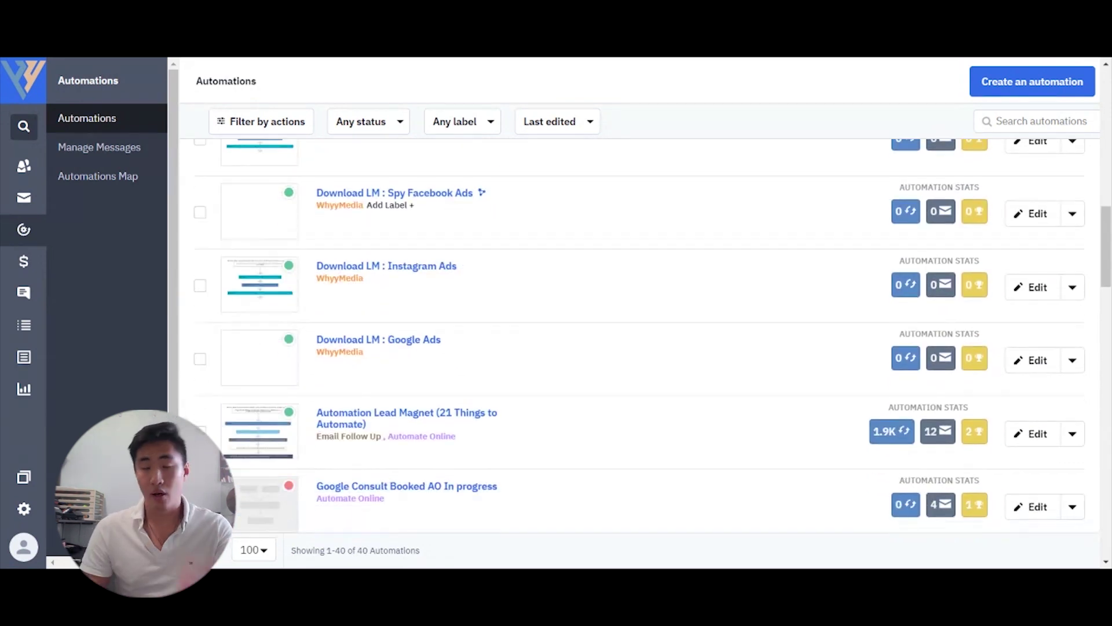
{"action": "scroll", "coordinate": [652, 336], "scroll_direction": "down", "scroll_amount": 1}
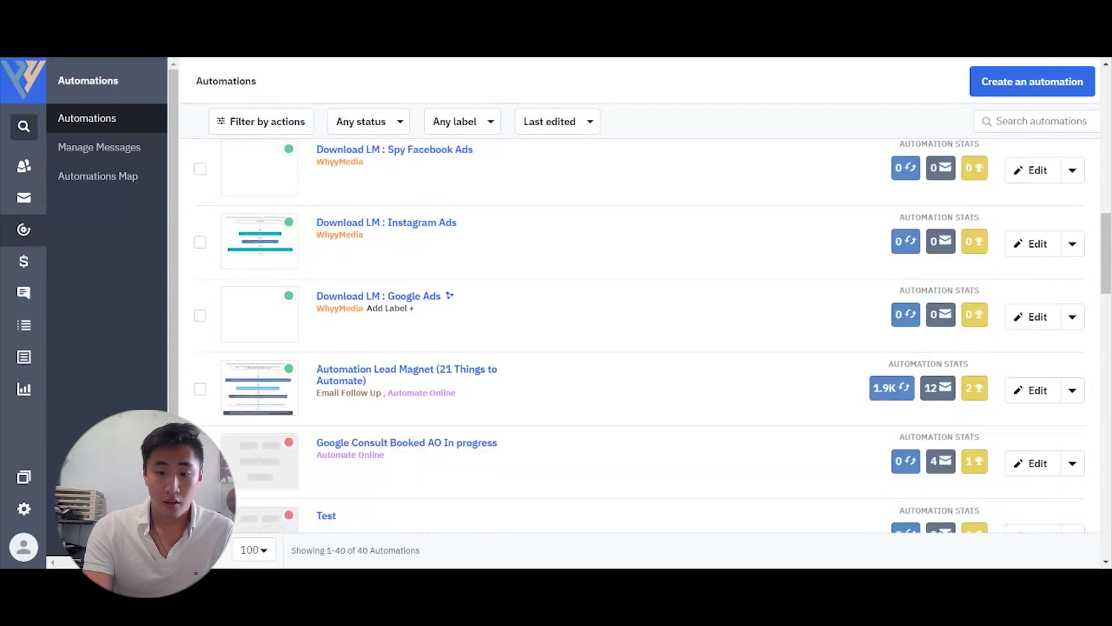
{"action": "scroll", "coordinate": [653, 336], "scroll_direction": "up", "scroll_amount": 2}
{"action": "scroll", "coordinate": [652, 336], "scroll_direction": "down", "scroll_amount": 2}
{"action": "scroll", "coordinate": [652, 336], "scroll_direction": "up", "scroll_amount": 5}
{"action": "scroll", "coordinate": [653, 336], "scroll_direction": "up", "scroll_amount": 2}
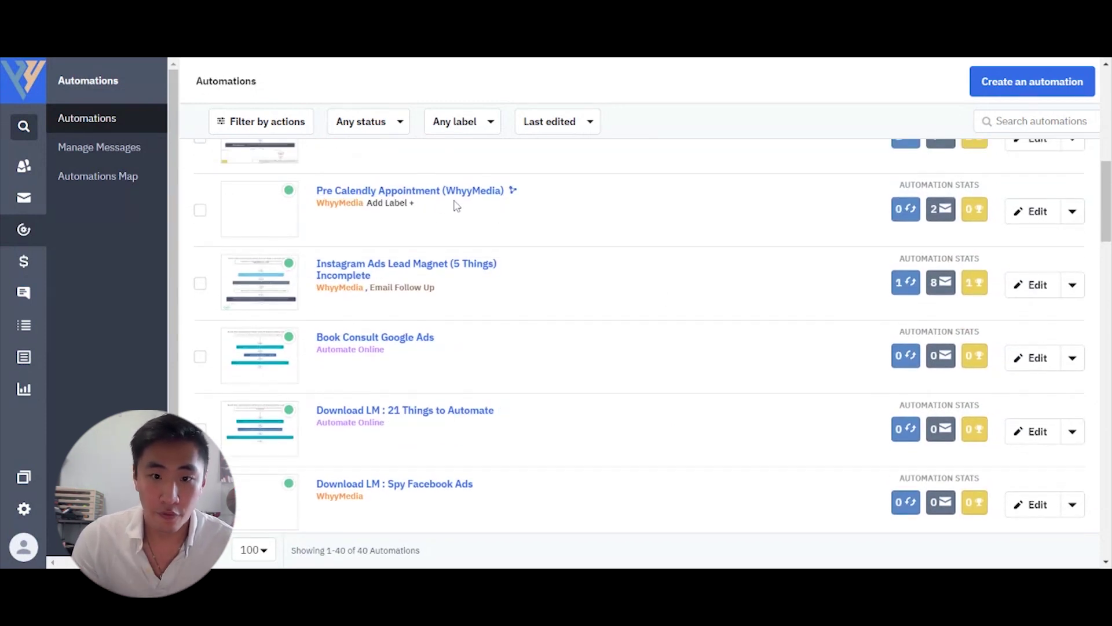
{"action": "scroll", "coordinate": [456, 205], "scroll_direction": "down", "scroll_amount": 6}
{"action": "scroll", "coordinate": [456, 206], "scroll_direction": "down", "scroll_amount": 5}
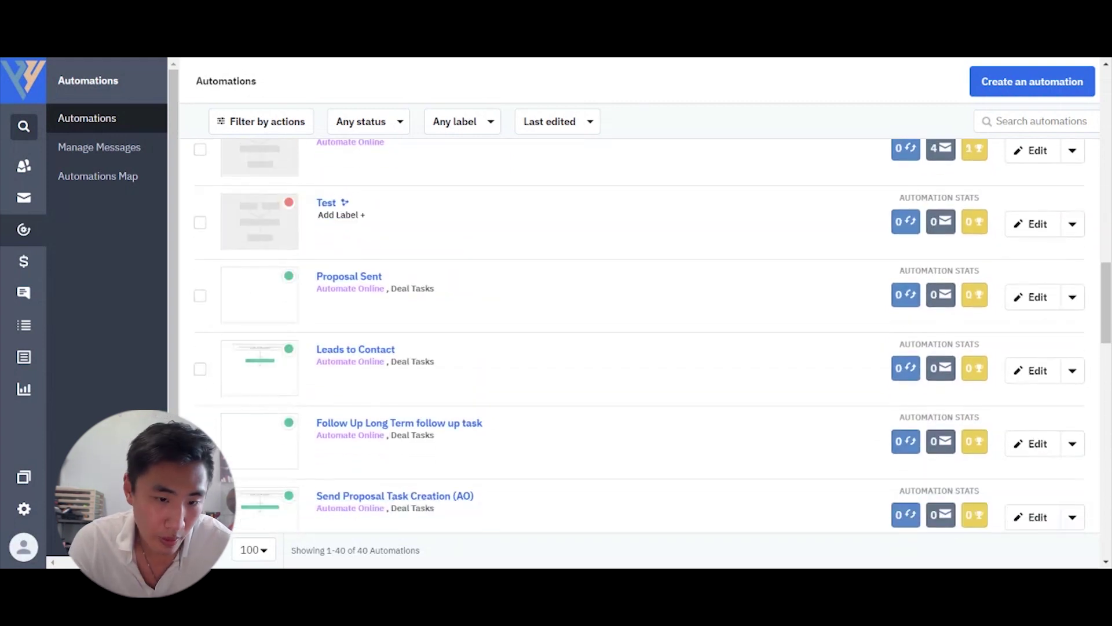
{"action": "scroll", "coordinate": [456, 205], "scroll_direction": "down", "scroll_amount": 2}
{"action": "scroll", "coordinate": [456, 206], "scroll_direction": "up", "scroll_amount": 9}
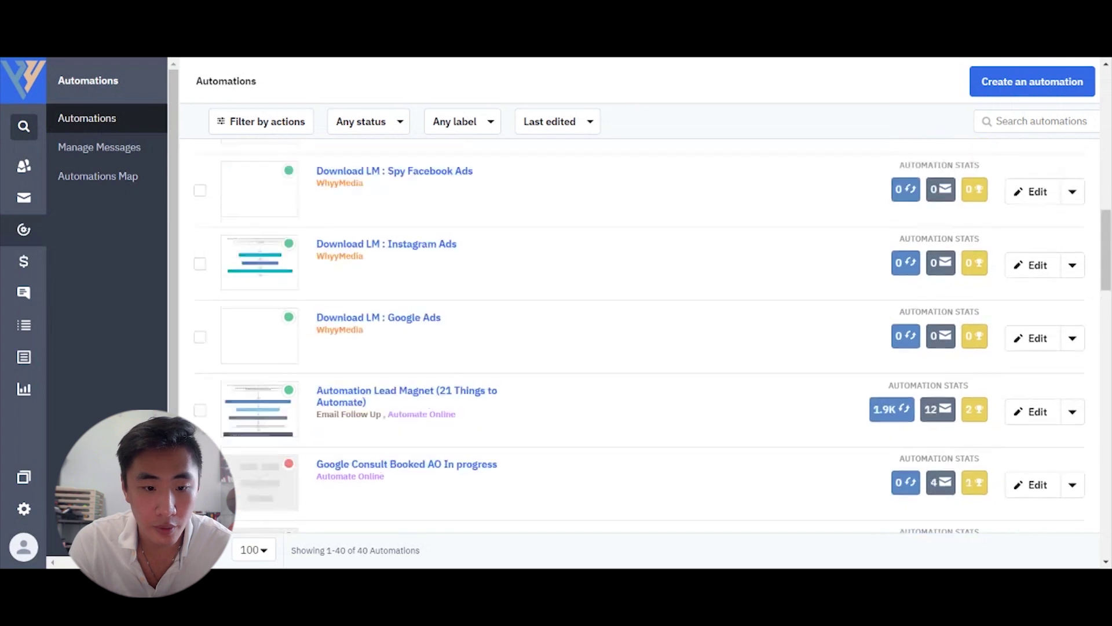
{"action": "scroll", "coordinate": [652, 336], "scroll_direction": "up", "scroll_amount": 6}
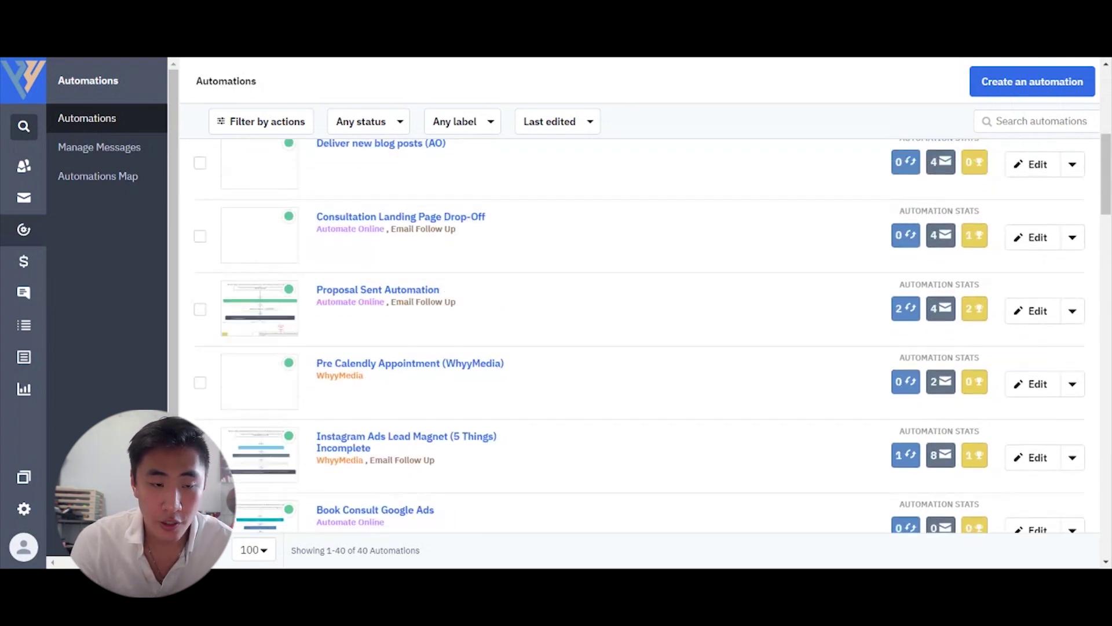
{"action": "scroll", "coordinate": [638, 336], "scroll_direction": "up", "scroll_amount": 3}
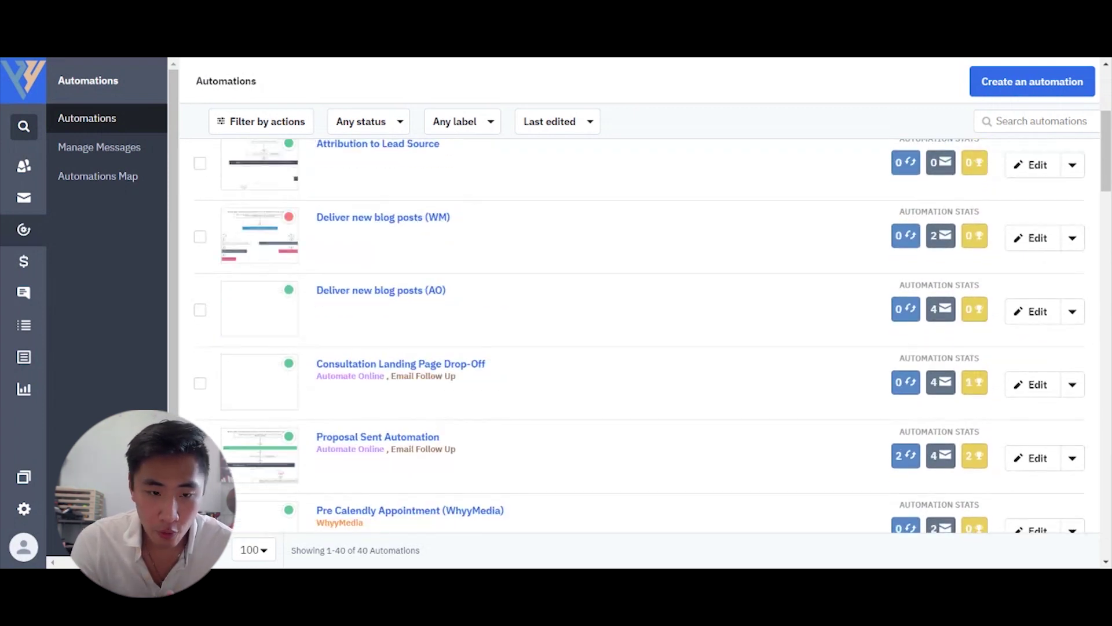
{"action": "scroll", "coordinate": [638, 336], "scroll_direction": "up", "scroll_amount": 2}
{"action": "scroll", "coordinate": [447, 216], "scroll_direction": "up", "scroll_amount": 3}
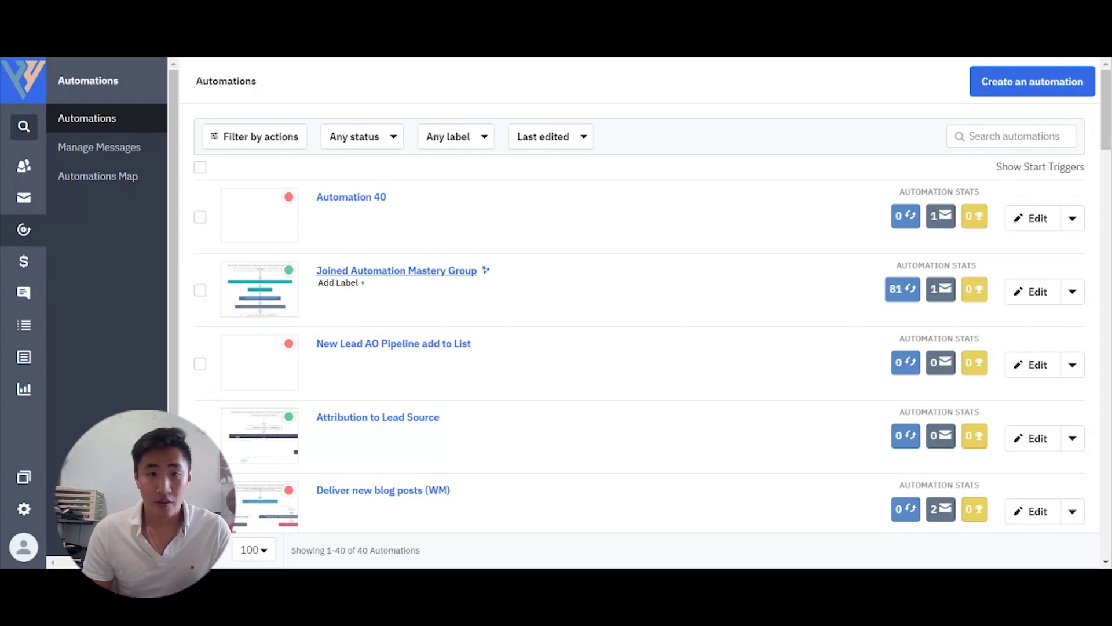
Open the "Joined Automation Mastery Group" automation and examine its trigger, list, tag and email actions.
{"action": "left_click", "coordinate": [397, 271]}
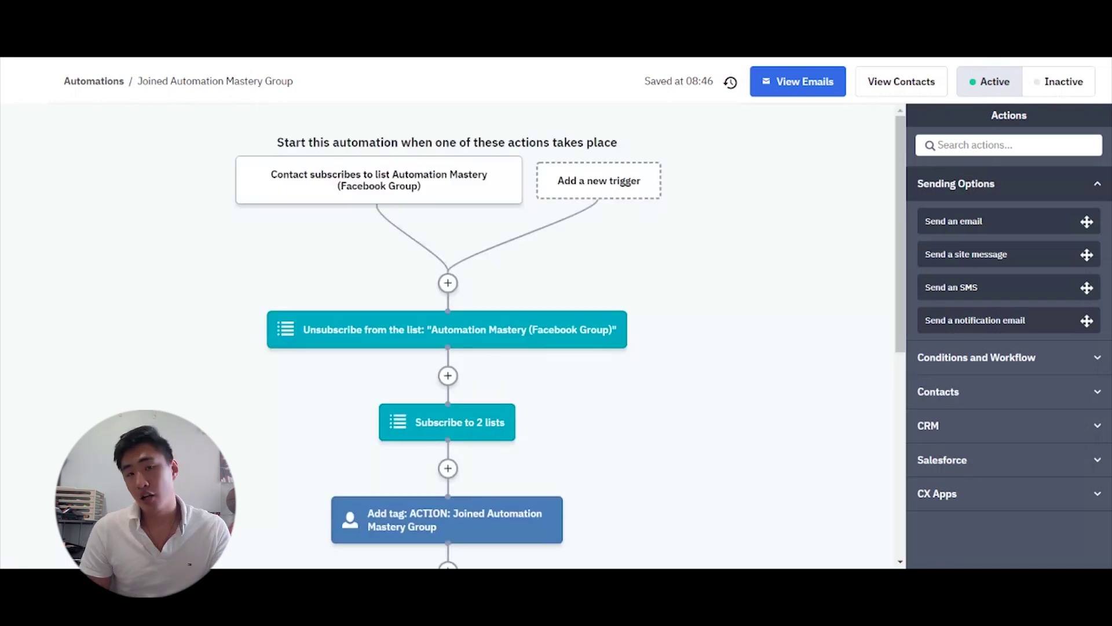
{"action": "scroll", "coordinate": [448, 336], "scroll_direction": "down", "scroll_amount": 1}
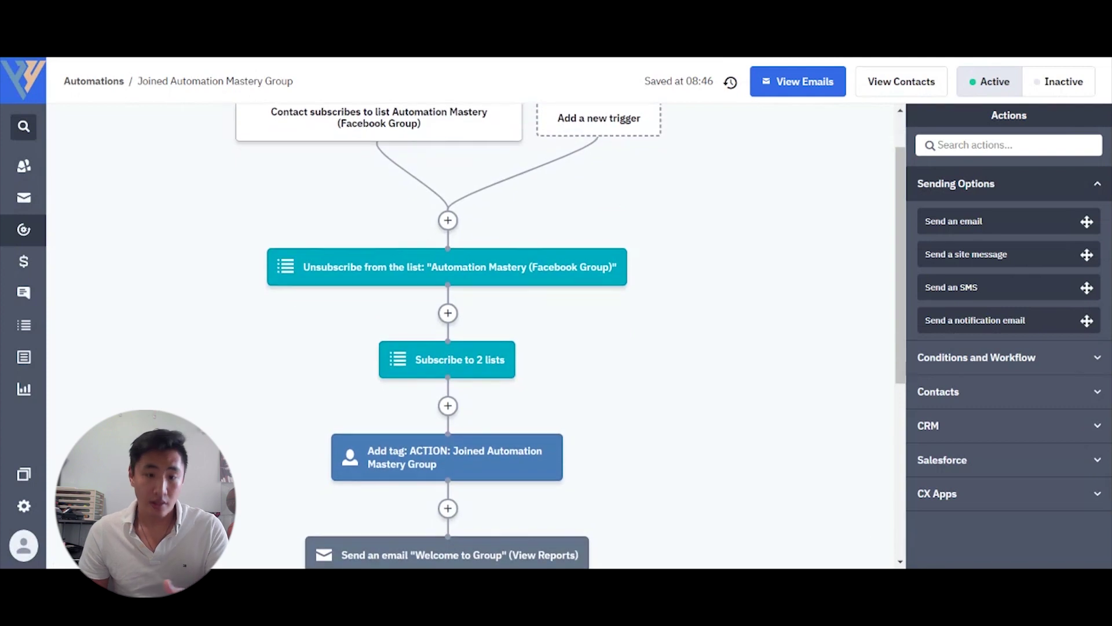
{"action": "scroll", "coordinate": [447, 336], "scroll_direction": "down", "scroll_amount": 2}
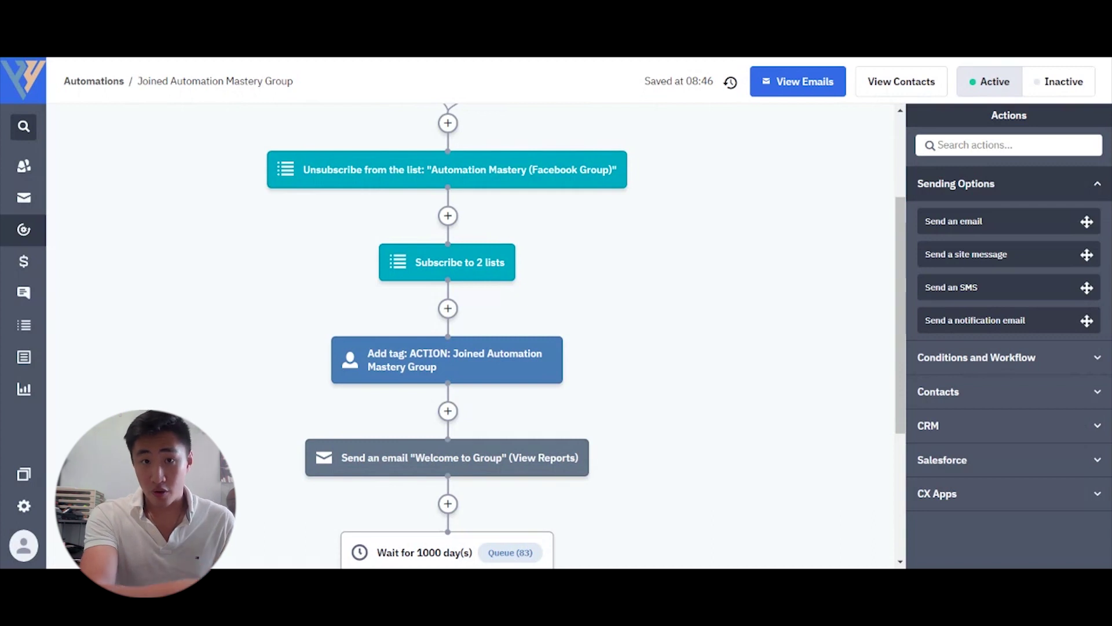
{"action": "scroll", "coordinate": [574, 311], "scroll_direction": "down", "scroll_amount": 1}
{"action": "scroll", "coordinate": [574, 325], "scroll_direction": "up", "scroll_amount": 3}
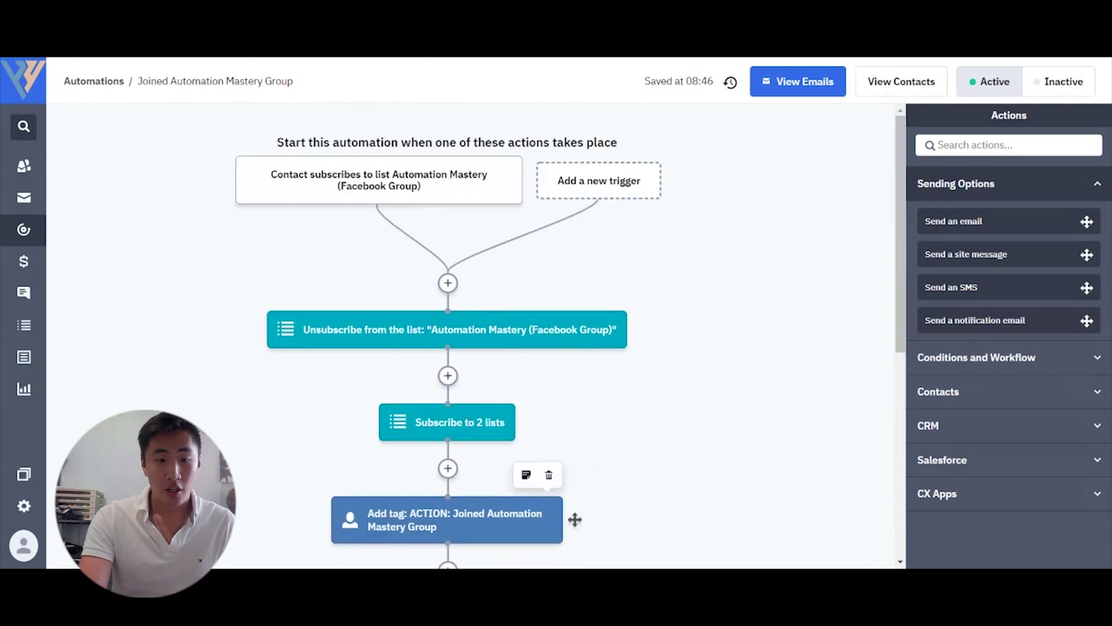
{"action": "scroll", "coordinate": [575, 519], "scroll_direction": "down", "scroll_amount": 3}
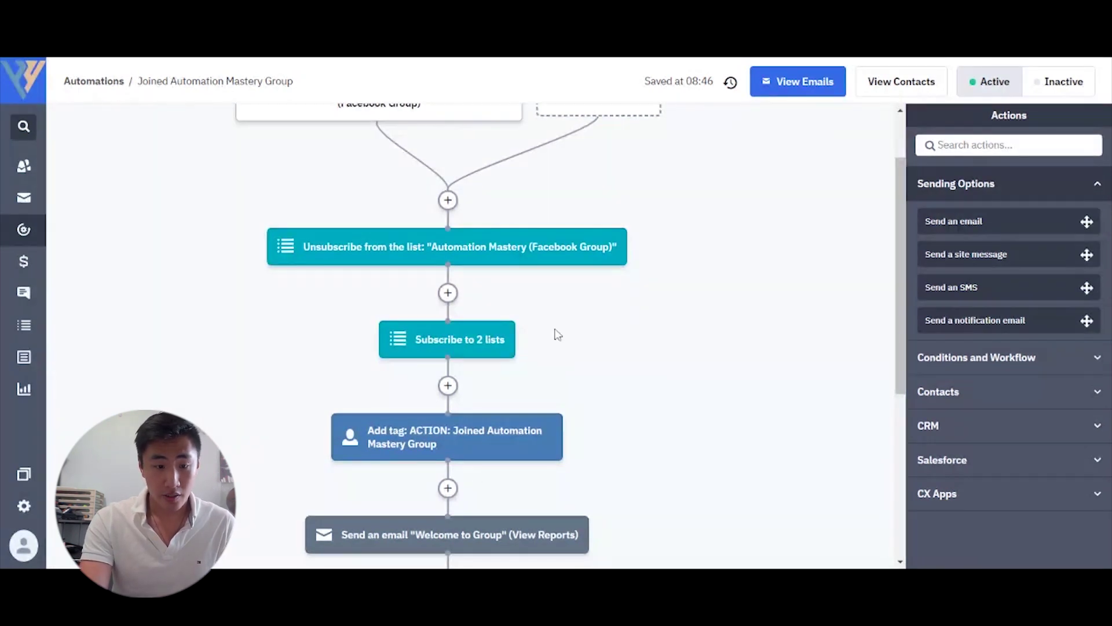
Open the "Welcome to Group" email action, read through its email preview, and close the dialog without changes.
{"action": "mouse_move", "coordinate": [454, 529]}
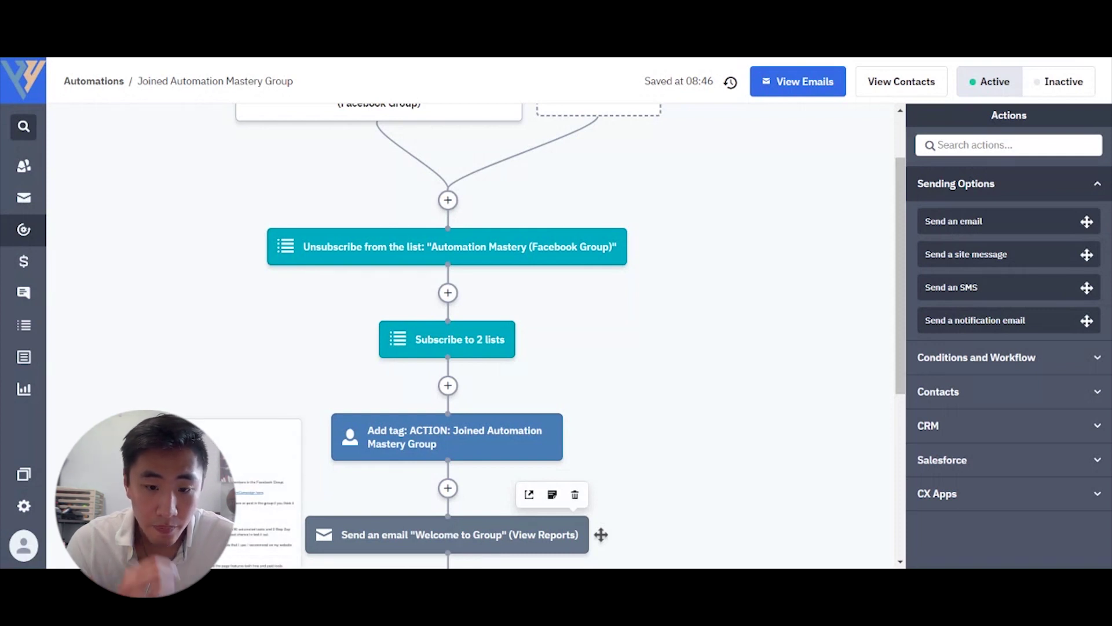
{"action": "left_click", "coordinate": [447, 531]}
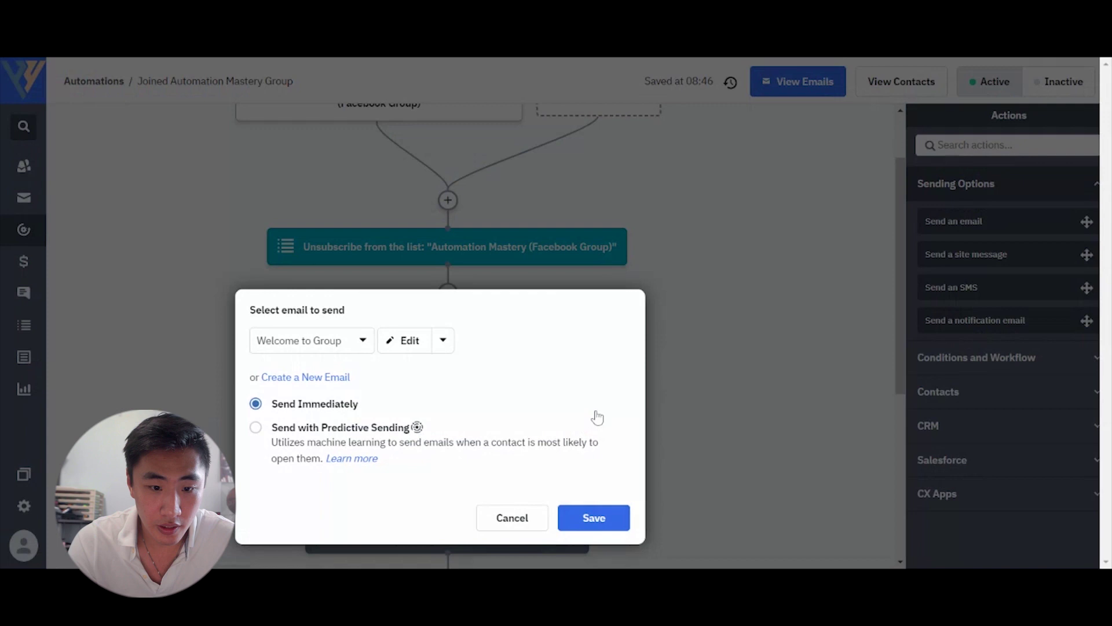
{"action": "scroll", "coordinate": [881, 427], "scroll_direction": "down", "scroll_amount": 3}
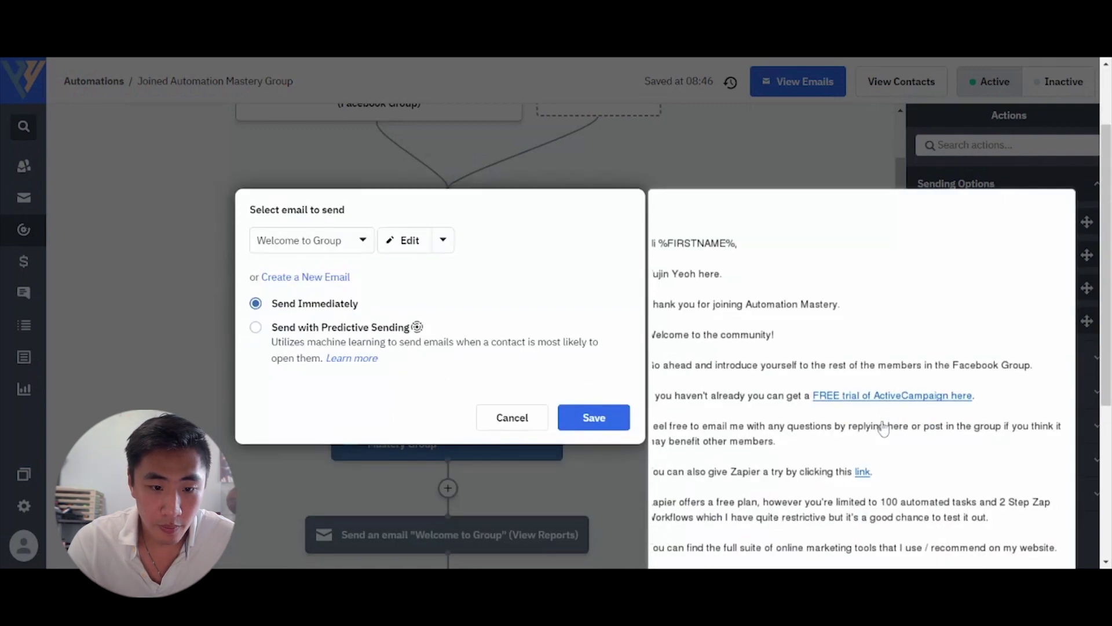
{"action": "scroll", "coordinate": [884, 428], "scroll_direction": "down", "scroll_amount": 3}
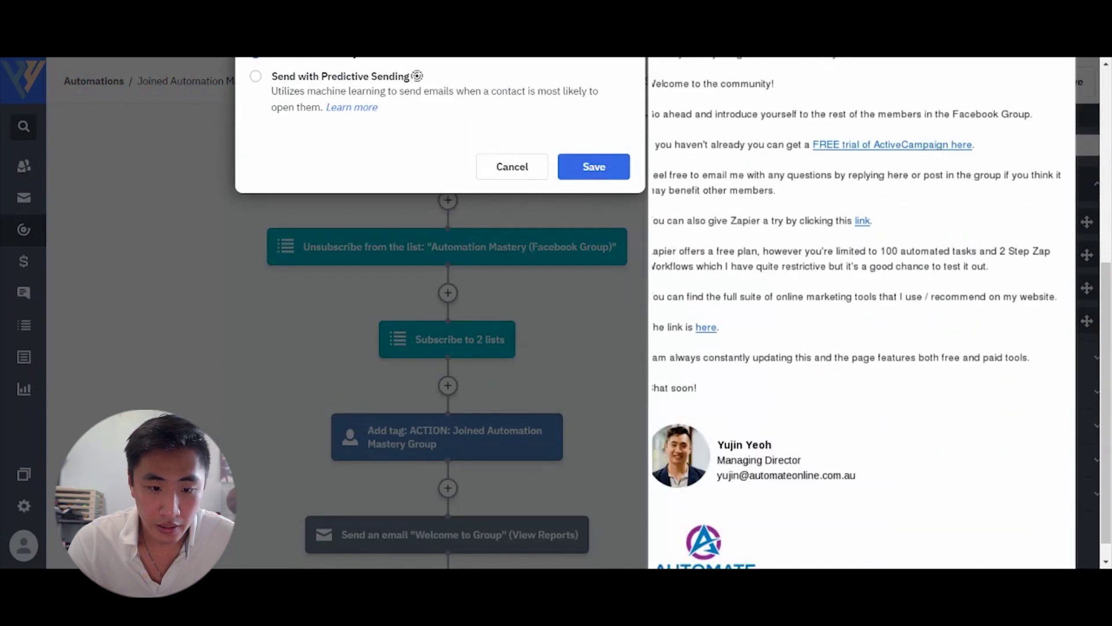
{"action": "scroll", "coordinate": [806, 256], "scroll_direction": "up", "scroll_amount": 6}
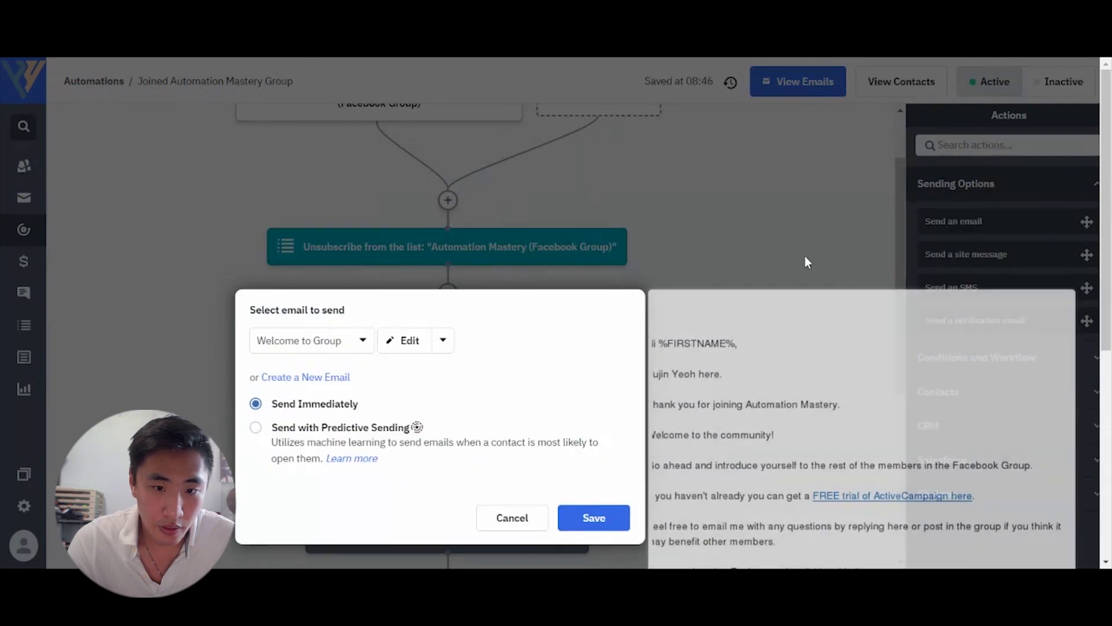
{"action": "left_click", "coordinate": [805, 257]}
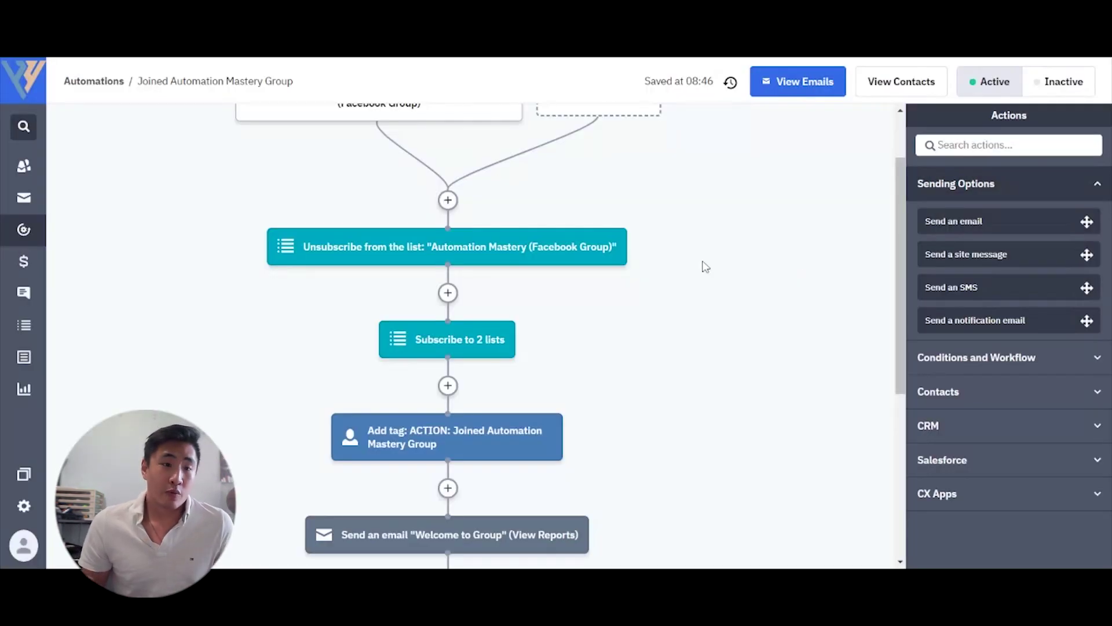
{"action": "scroll", "coordinate": [706, 266], "scroll_direction": "up", "scroll_amount": 2}
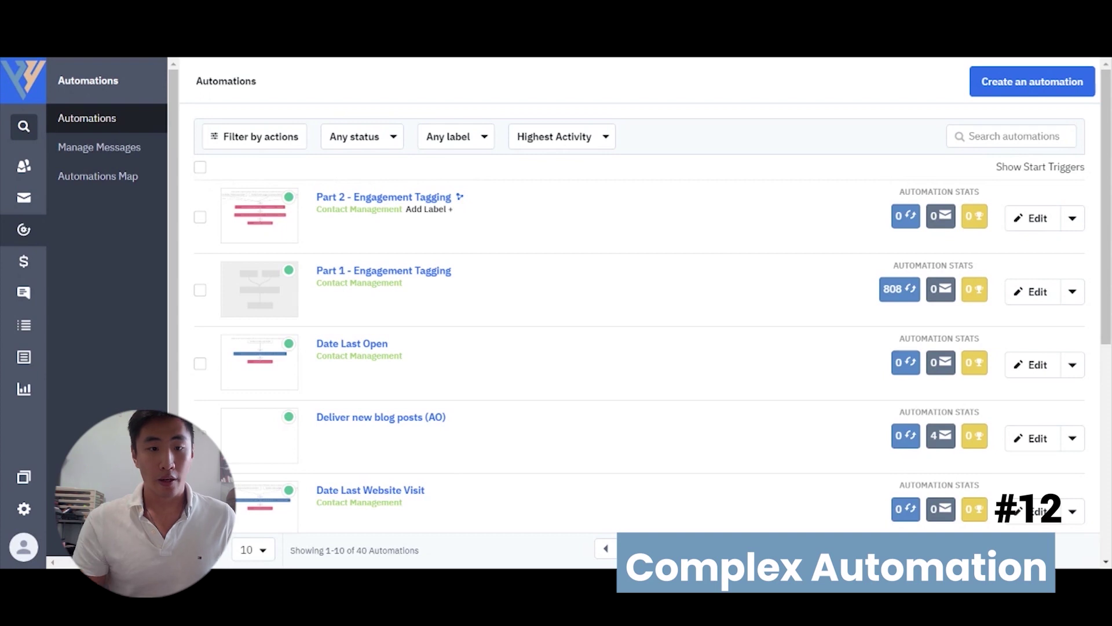
Open the "Automation Lead Magnet (21 Things to Automate)" automation and examine its trigger and first actions down to the condition.
{"action": "scroll", "coordinate": [492, 328], "scroll_direction": "down", "scroll_amount": 3}
{"action": "scroll", "coordinate": [440, 371], "scroll_direction": "down", "scroll_amount": 3}
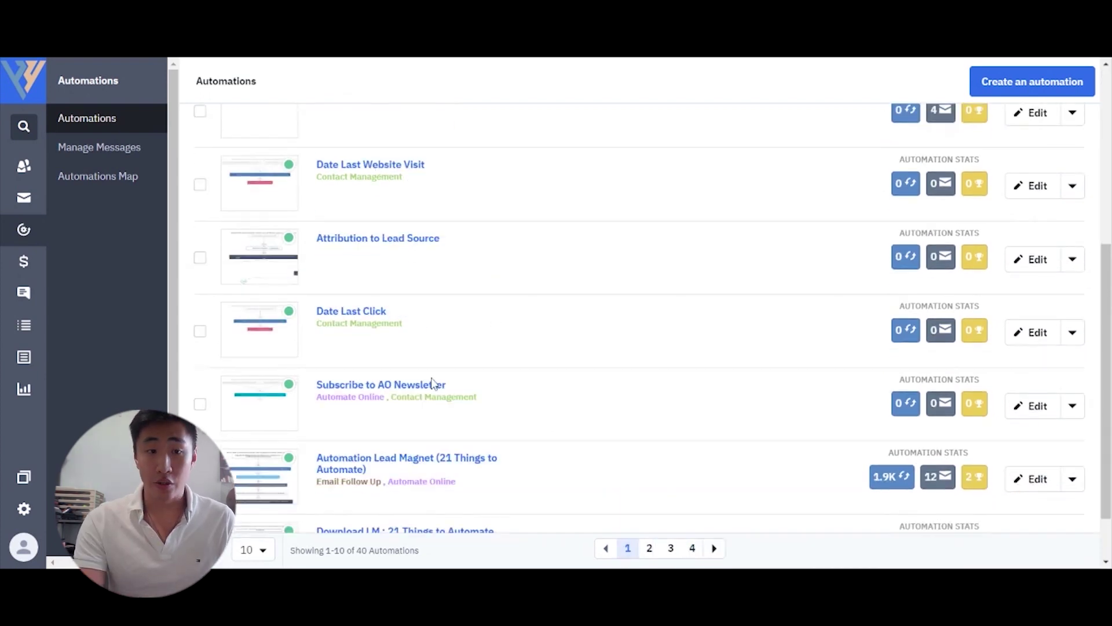
{"action": "left_click", "coordinate": [406, 458]}
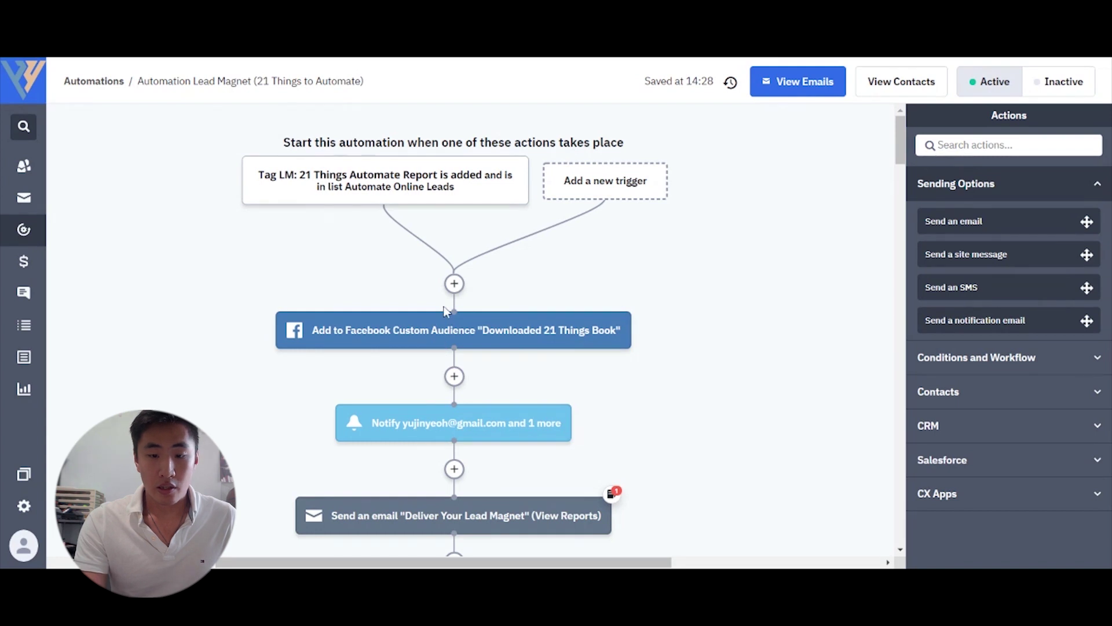
{"action": "mouse_move", "coordinate": [443, 318]}
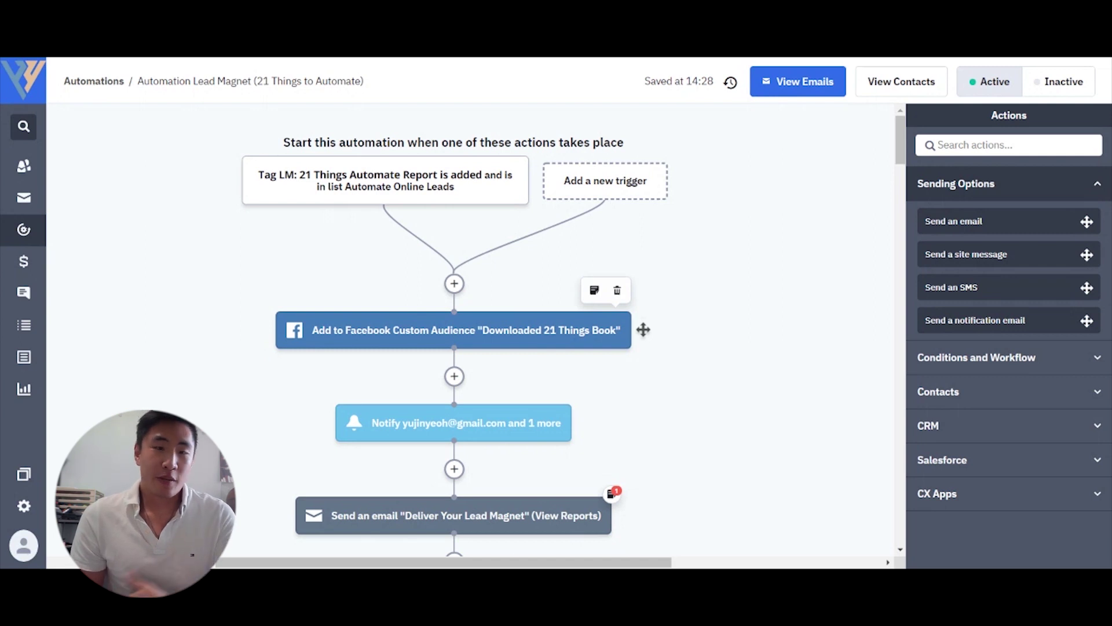
{"action": "scroll", "coordinate": [401, 332], "scroll_direction": "down", "scroll_amount": 2}
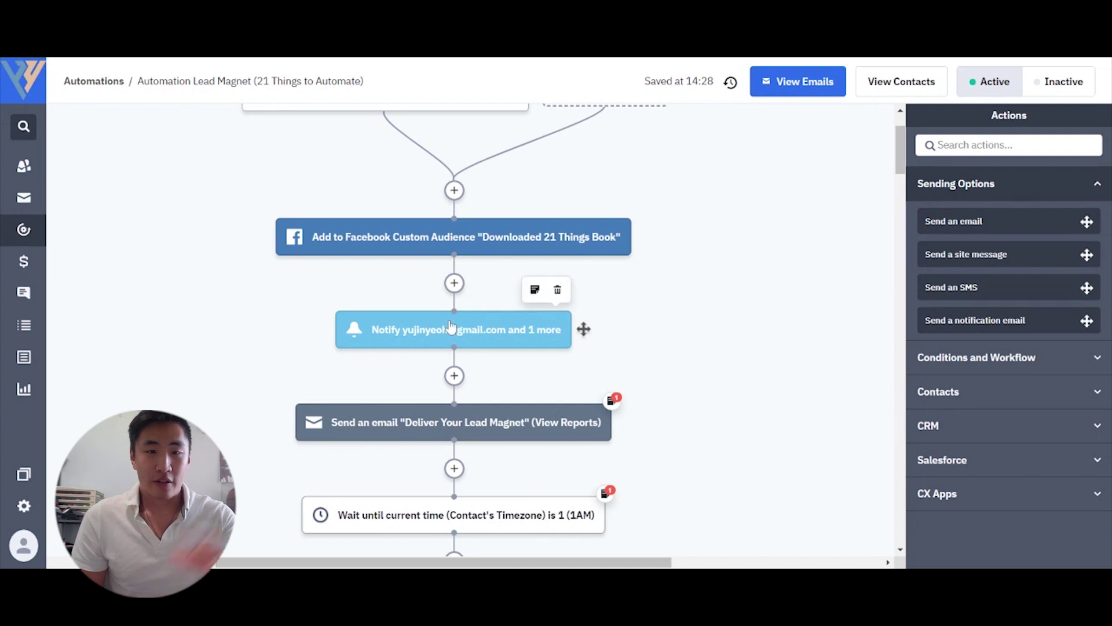
{"action": "scroll", "coordinate": [451, 326], "scroll_direction": "down", "scroll_amount": 3}
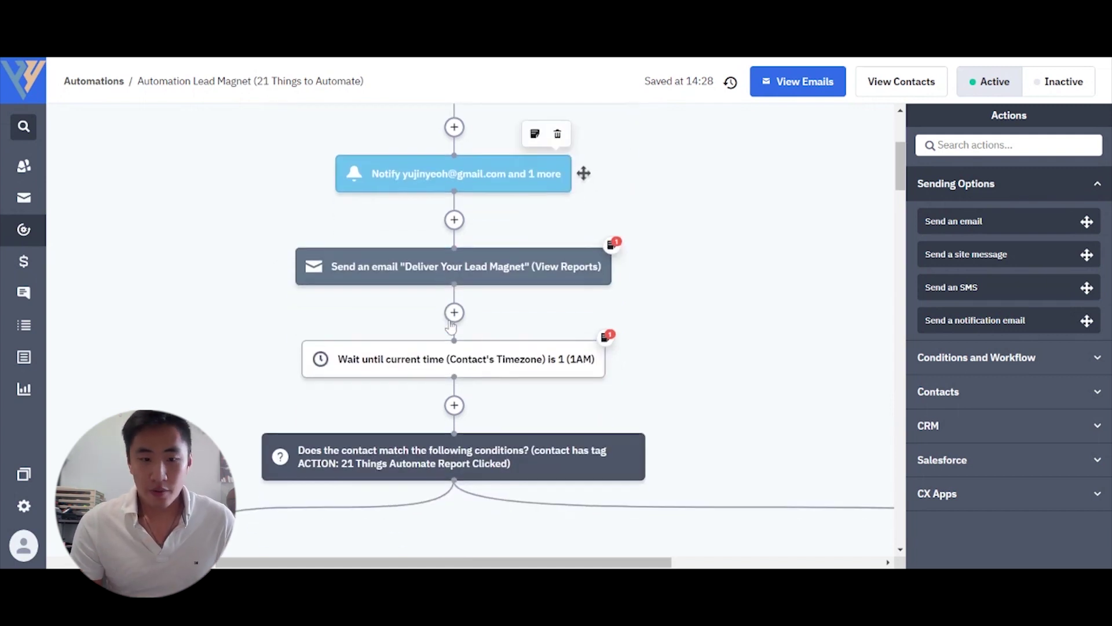
Open the "Deliver Your Lead Magnet" email from its send action in the email editor and read its content.
{"action": "left_click", "coordinate": [460, 270]}
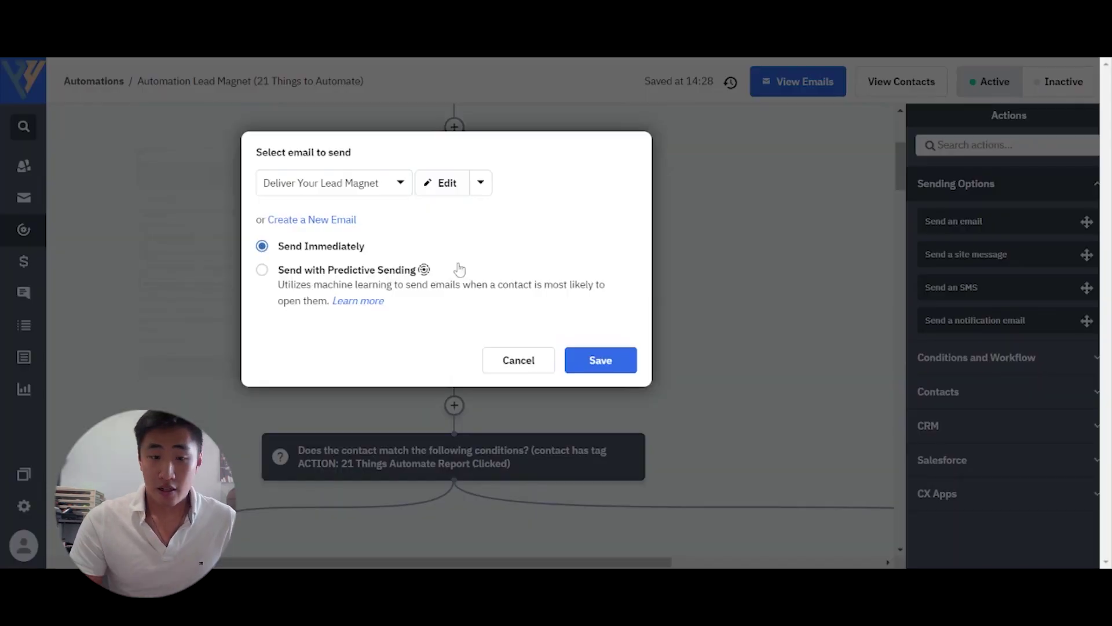
{"action": "left_click", "coordinate": [518, 361]}
{"action": "scroll", "coordinate": [525, 361], "scroll_direction": "up", "scroll_amount": 3}
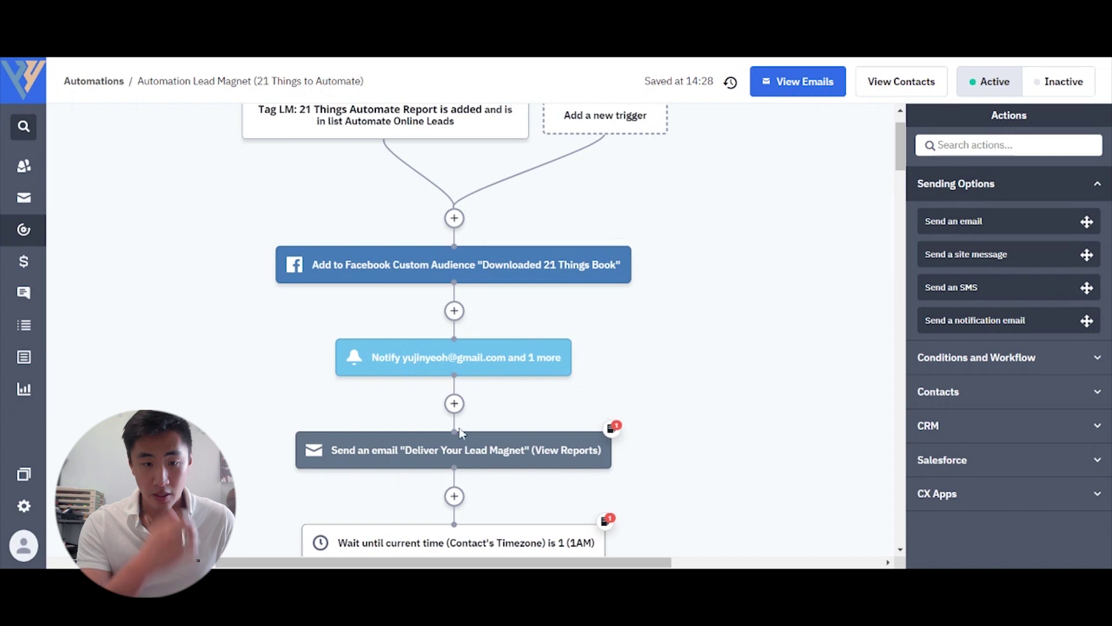
{"action": "left_click", "coordinate": [464, 447]}
{"action": "mouse_move", "coordinate": [455, 340]}
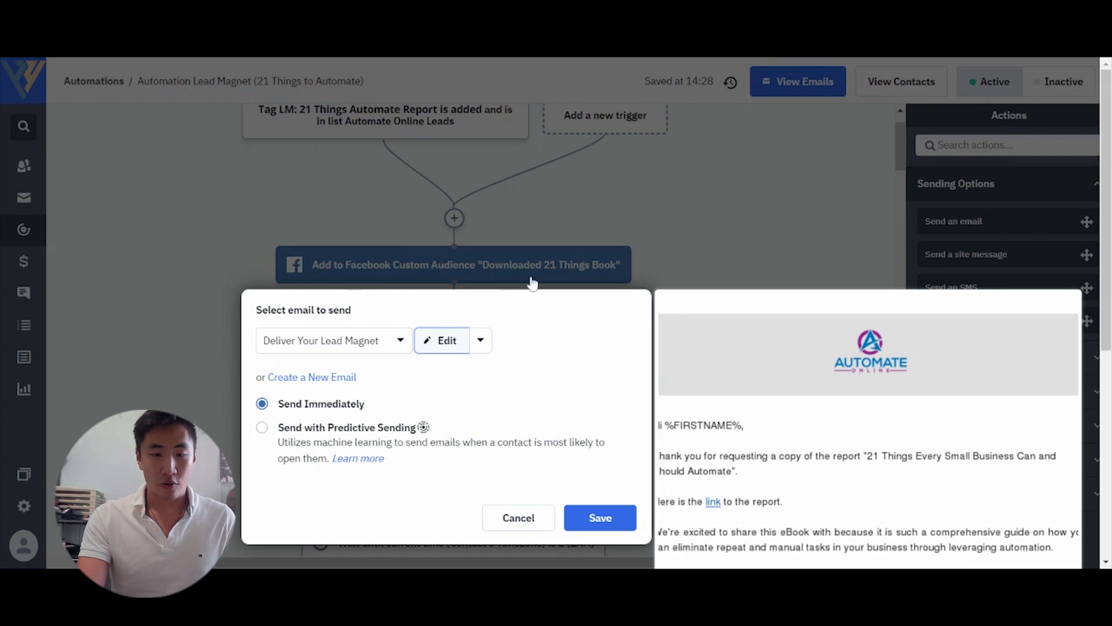
{"action": "left_click", "coordinate": [455, 340]}
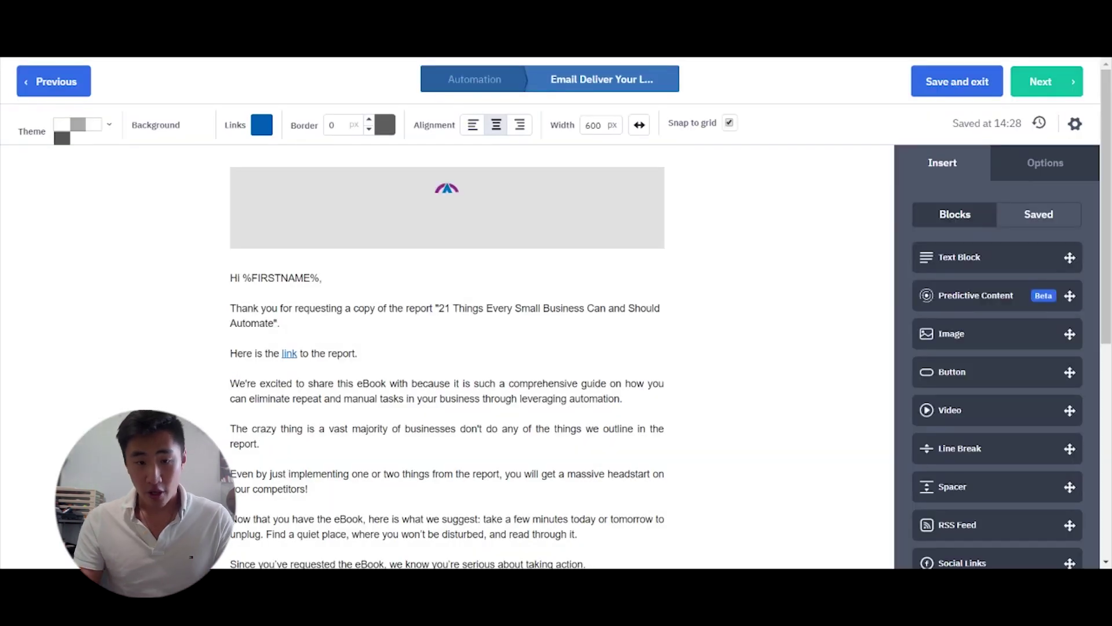
{"action": "scroll", "coordinate": [963, 290], "scroll_direction": "down", "scroll_amount": 3}
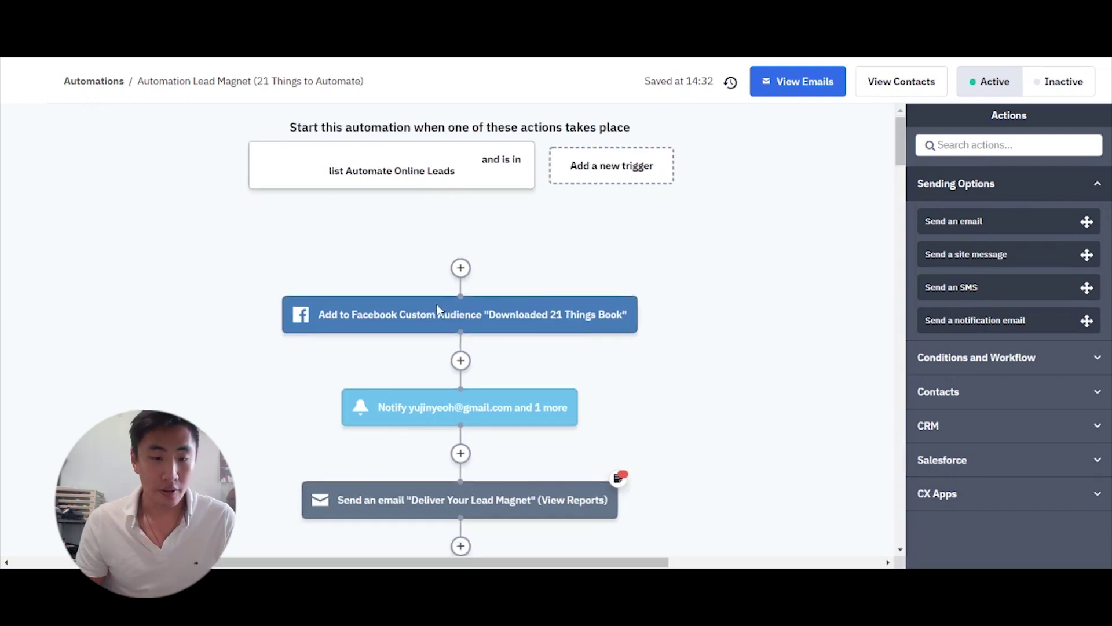
Return to the lead magnet automation and examine the 1AM wait and the "ACTION: 21 Things Automate Report Clicked" tag condition.
{"action": "scroll", "coordinate": [438, 310], "scroll_direction": "down", "scroll_amount": 4}
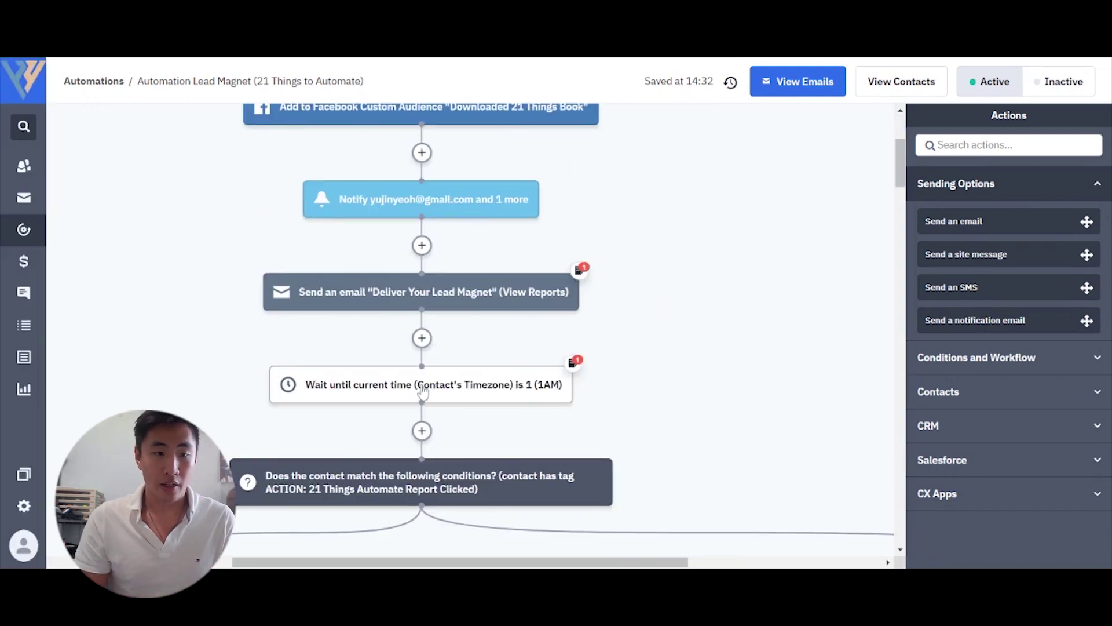
{"action": "scroll", "coordinate": [423, 391], "scroll_direction": "down", "scroll_amount": 3}
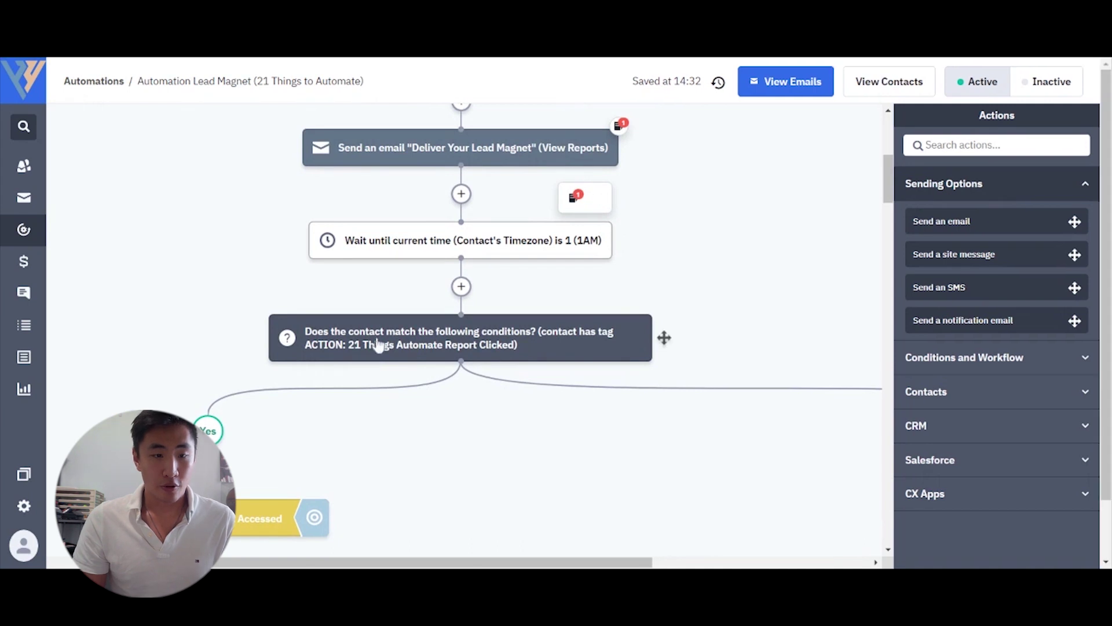
{"action": "mouse_move", "coordinate": [386, 341]}
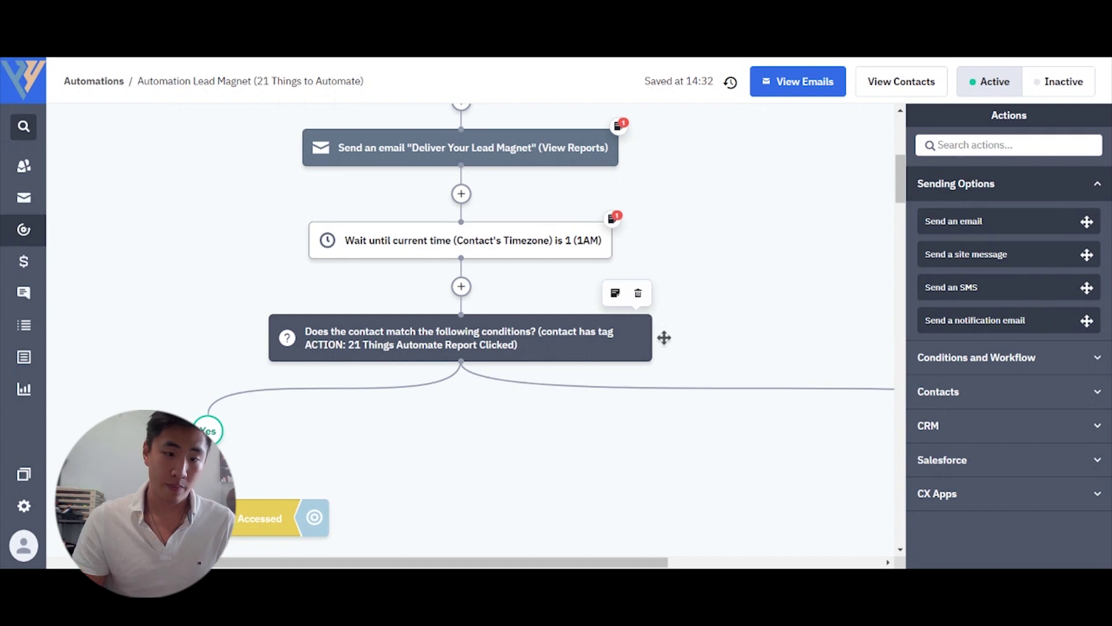
Examine the report-clicked condition's Yes and No branches, following the No branch to the "Report Download - Reminder 1" email.
{"action": "scroll", "coordinate": [664, 338], "scroll_direction": "down", "scroll_amount": 2}
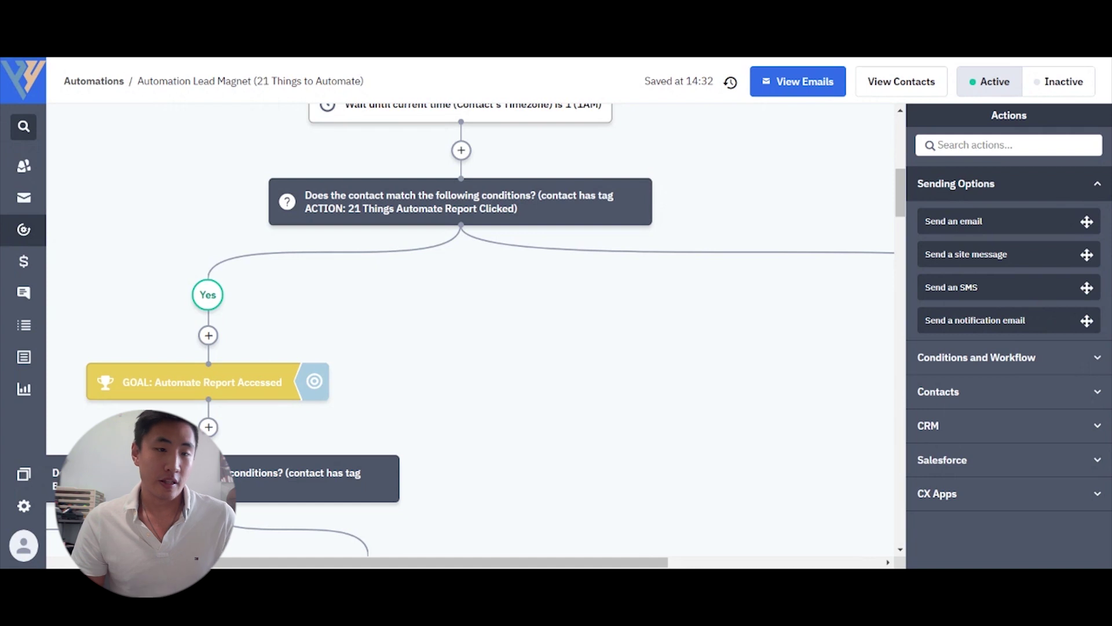
{"action": "scroll", "coordinate": [464, 330], "scroll_direction": "right", "scroll_amount": 7}
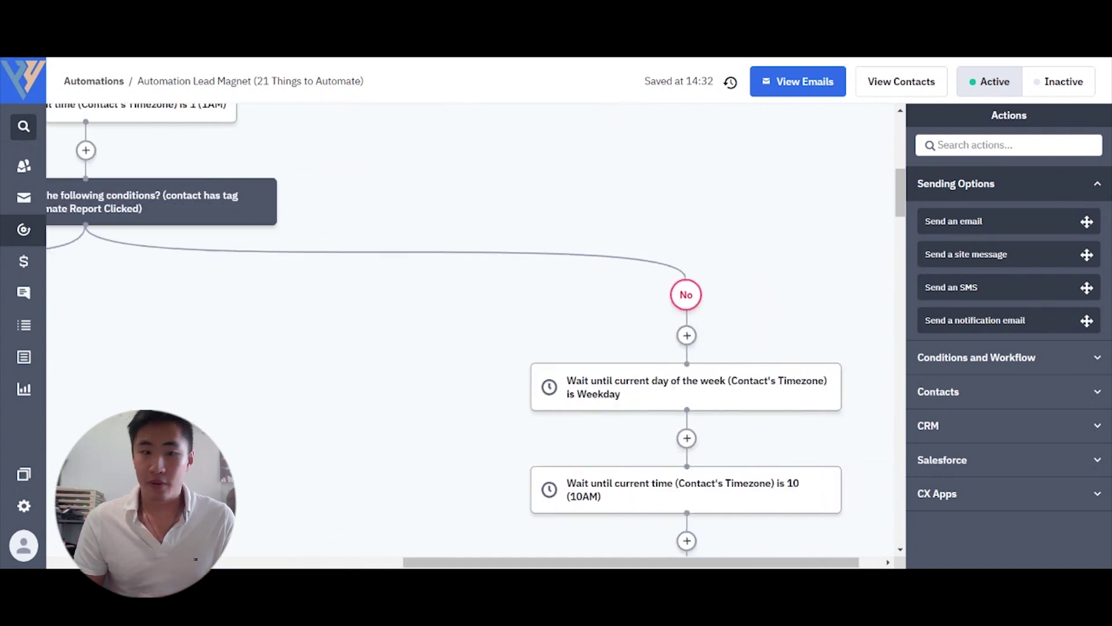
{"action": "scroll", "coordinate": [463, 331], "scroll_direction": "left", "scroll_amount": 3}
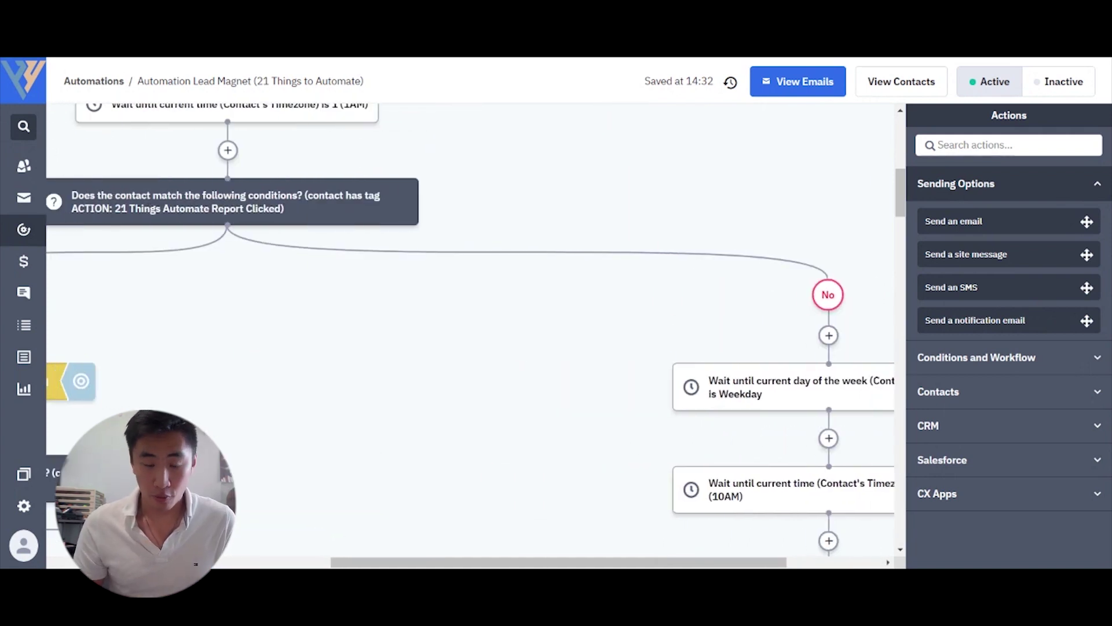
{"action": "scroll", "coordinate": [628, 293], "scroll_direction": "right", "scroll_amount": 2}
{"action": "scroll", "coordinate": [640, 288], "scroll_direction": "down", "scroll_amount": 2}
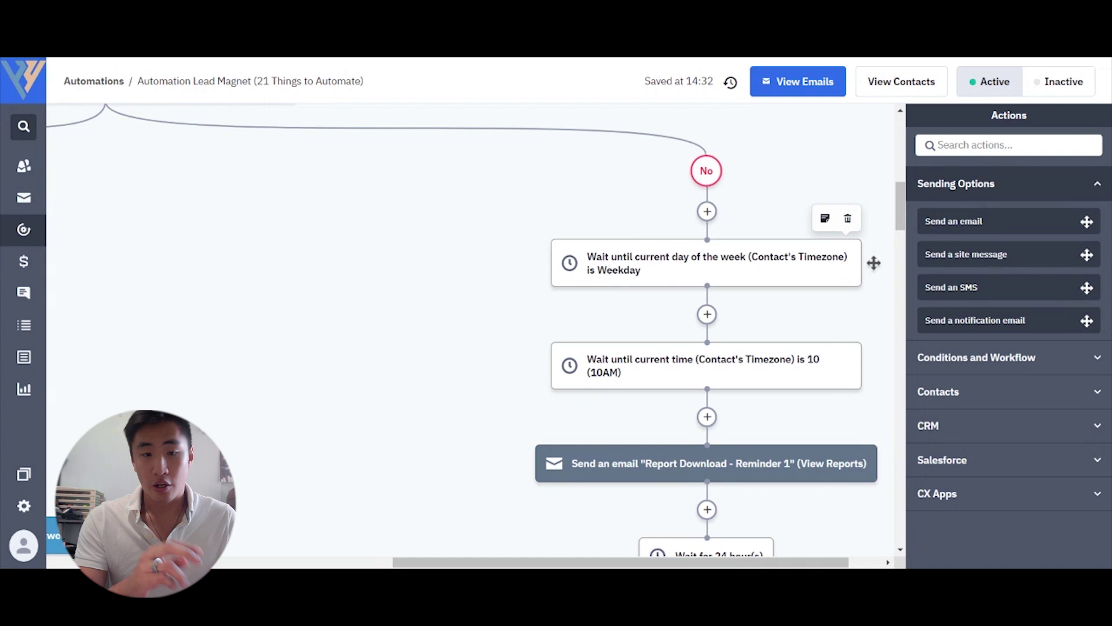
{"action": "scroll", "coordinate": [707, 331], "scroll_direction": "down", "scroll_amount": 3}
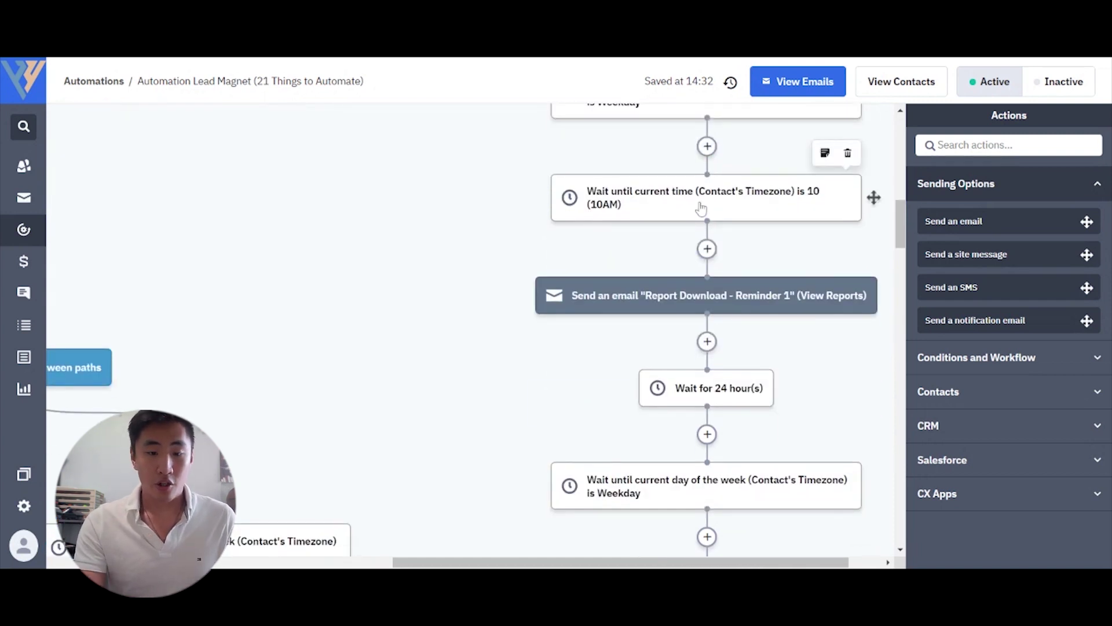
Open the "Report Download - Reminder 1" email action, read its preview, and close the dialog without changes.
{"action": "mouse_move", "coordinate": [698, 297]}
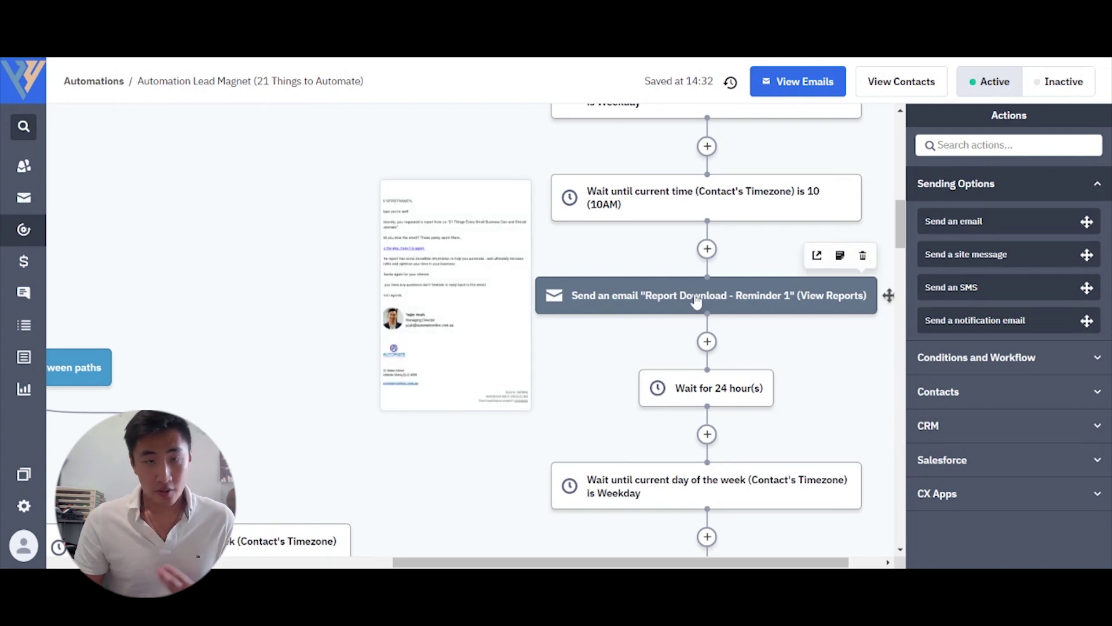
{"action": "left_click", "coordinate": [695, 300]}
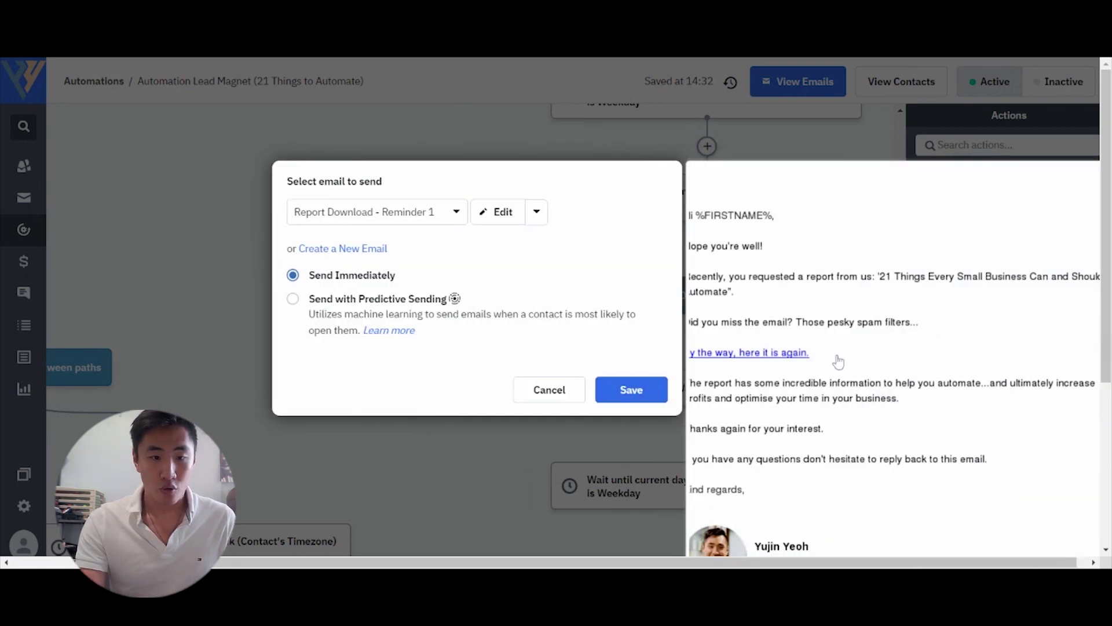
{"action": "left_click", "coordinate": [552, 405]}
Examine the Yes branch from "GOAL: Automate Report Accessed" through the Booked-Calendly condition to the A/B split.
{"action": "scroll", "coordinate": [435, 372], "scroll_direction": "up", "scroll_amount": 5}
{"action": "scroll", "coordinate": [435, 374], "scroll_direction": "up", "scroll_amount": 4}
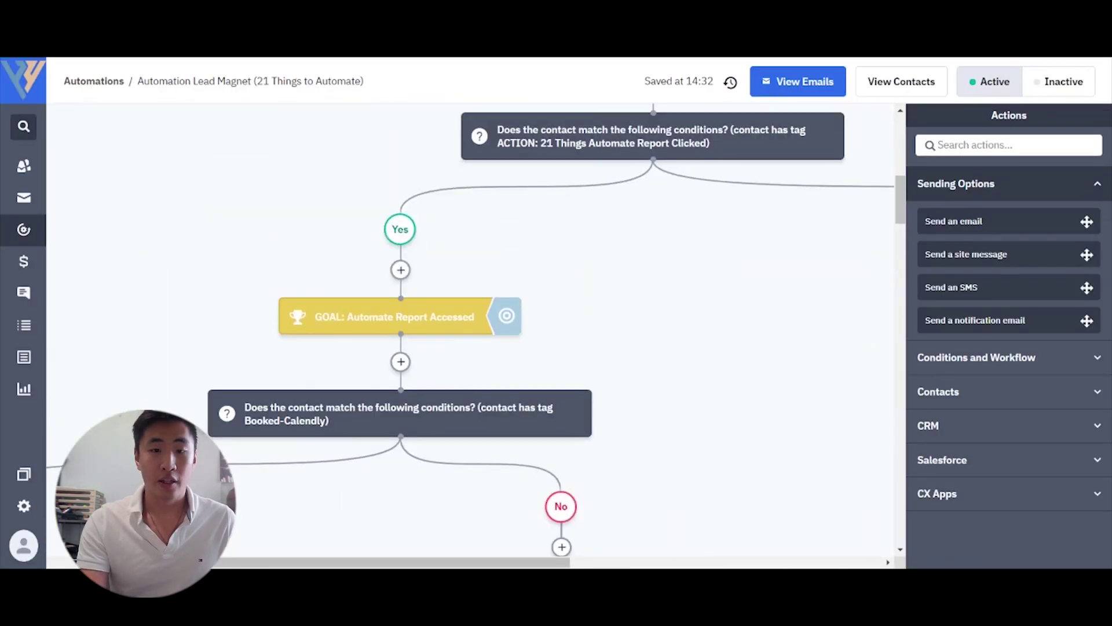
{"action": "scroll", "coordinate": [475, 330], "scroll_direction": "down", "scroll_amount": 5}
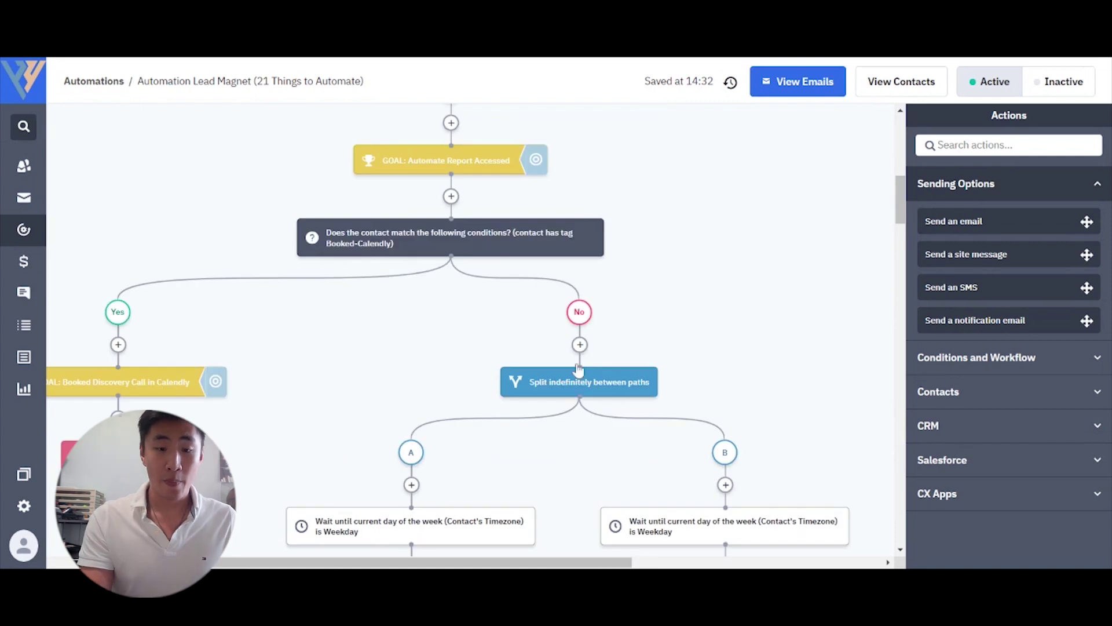
Follow the No branch through both report download reminders to the "ACTION: 21 Things Automate Report Not Opened" tag and its split.
{"action": "scroll", "coordinate": [579, 370], "scroll_direction": "right", "scroll_amount": 8}
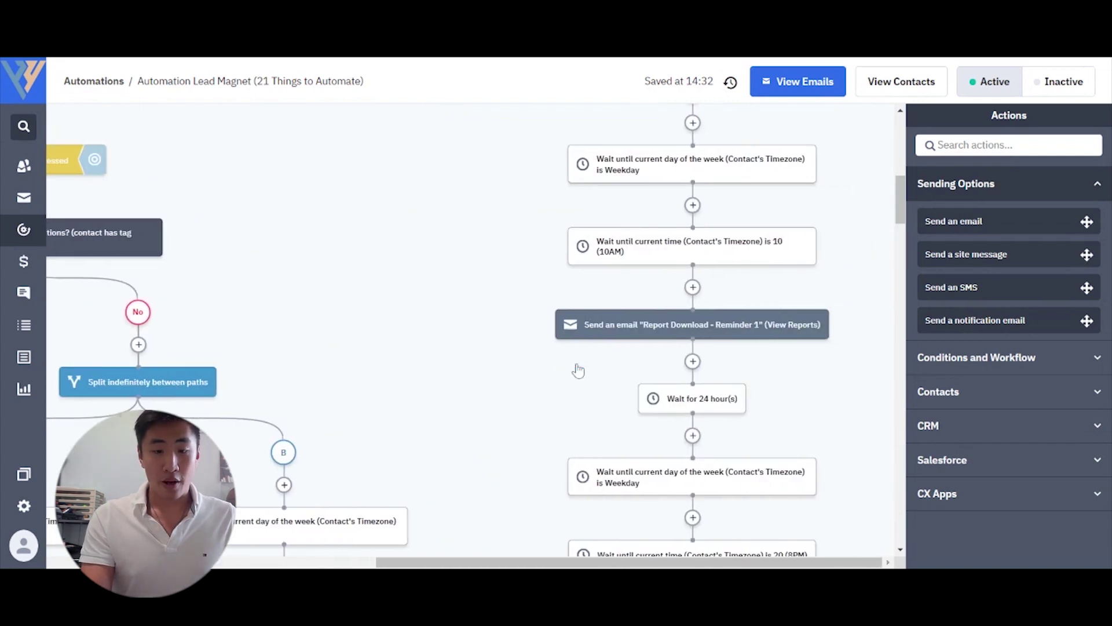
{"action": "scroll", "coordinate": [579, 369], "scroll_direction": "down", "scroll_amount": 2}
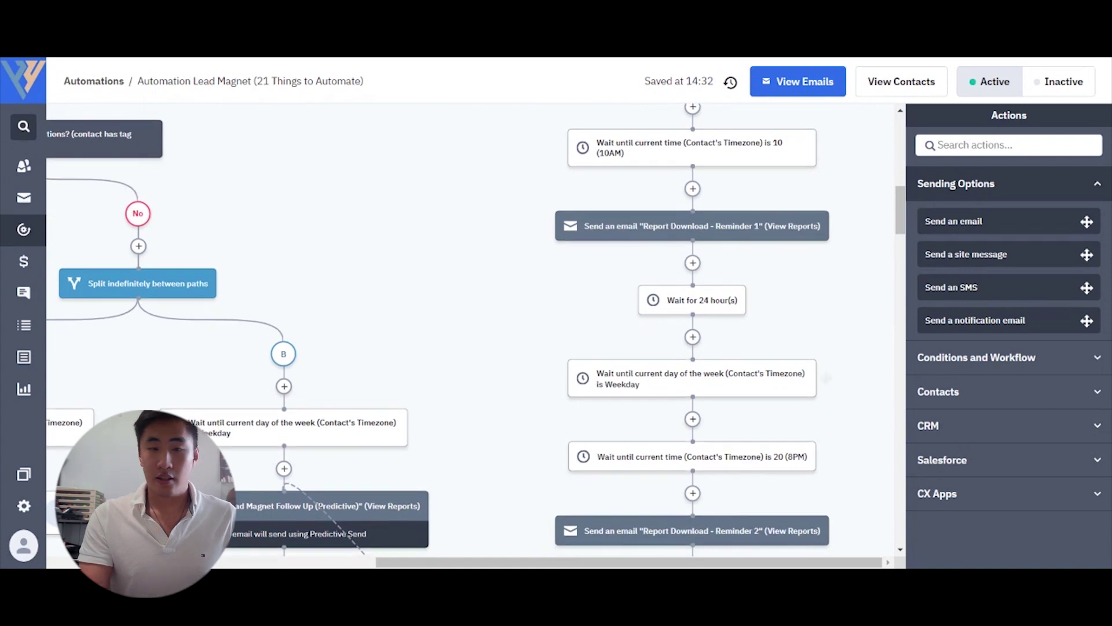
{"action": "scroll", "coordinate": [669, 313], "scroll_direction": "down", "scroll_amount": 3}
{"action": "scroll", "coordinate": [669, 313], "scroll_direction": "left", "scroll_amount": 1}
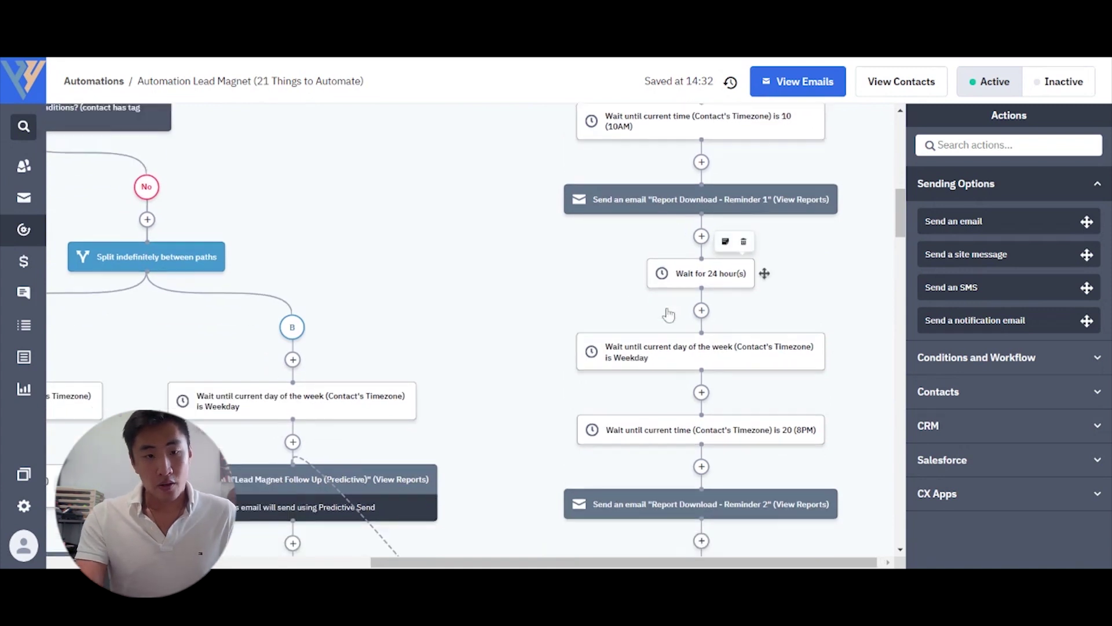
{"action": "scroll", "coordinate": [669, 313], "scroll_direction": "down", "scroll_amount": 2}
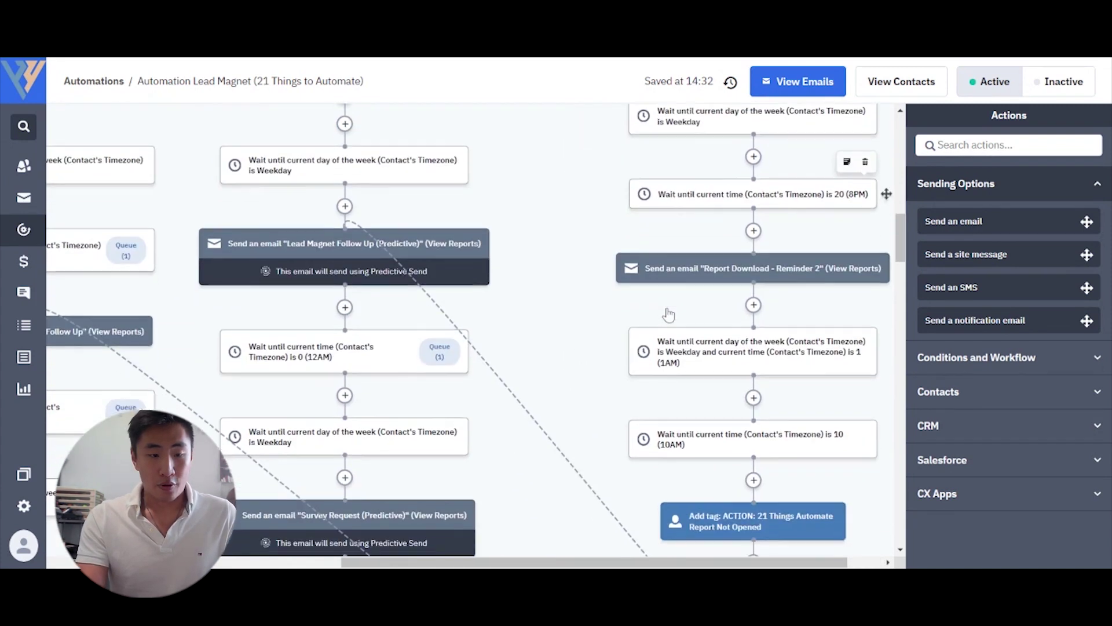
{"action": "scroll", "coordinate": [748, 302], "scroll_direction": "down", "scroll_amount": 2}
{"action": "scroll", "coordinate": [747, 301], "scroll_direction": "left", "scroll_amount": 1}
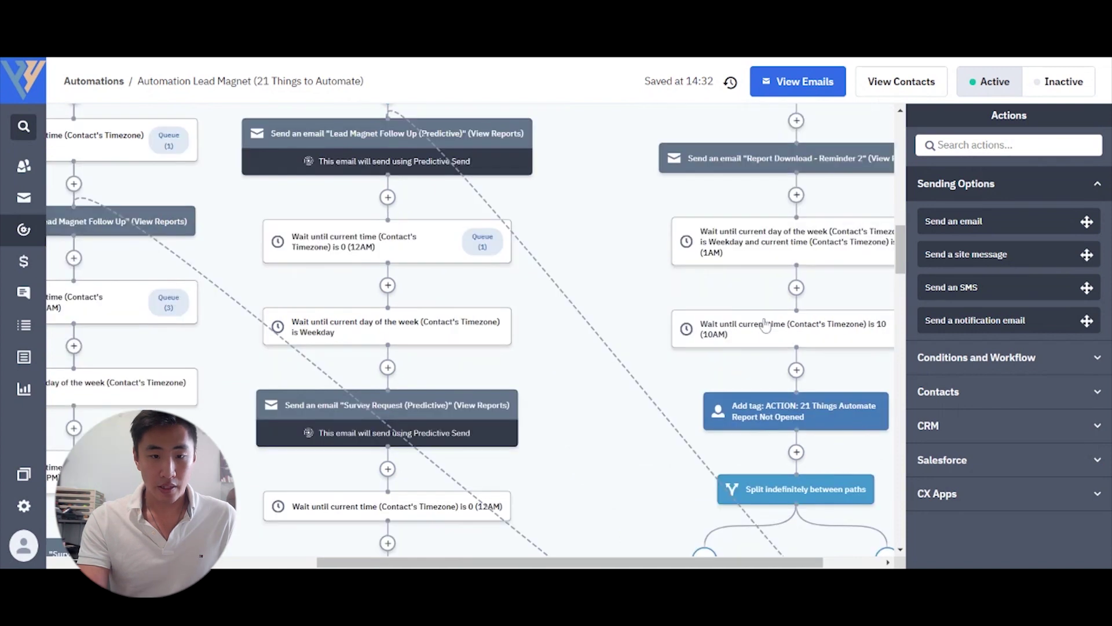
{"action": "scroll", "coordinate": [766, 324], "scroll_direction": "down", "scroll_amount": 2}
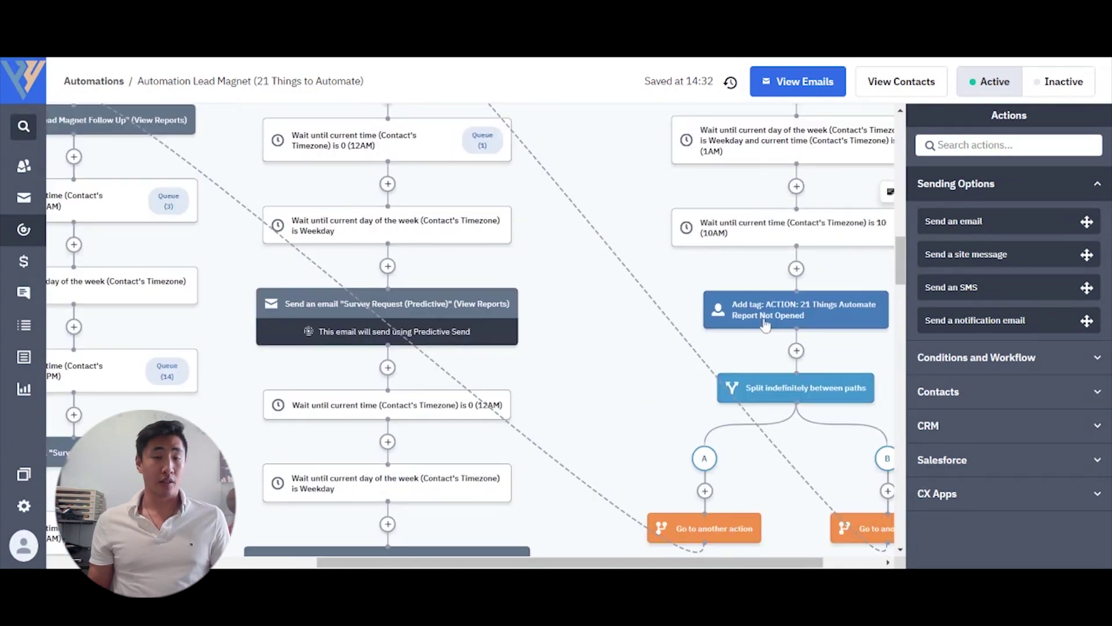
{"action": "scroll", "coordinate": [705, 330], "scroll_direction": "down", "scroll_amount": 1}
{"action": "scroll", "coordinate": [705, 331], "scroll_direction": "up", "scroll_amount": 1}
{"action": "scroll", "coordinate": [704, 330], "scroll_direction": "right", "scroll_amount": 1}
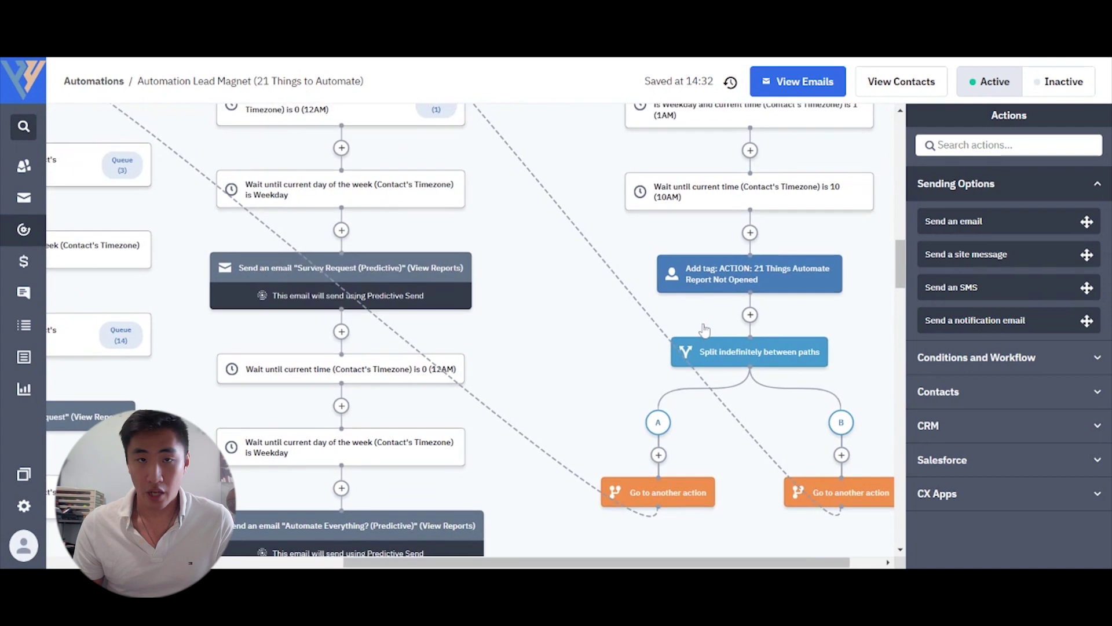
{"action": "mouse_move", "coordinate": [757, 281]}
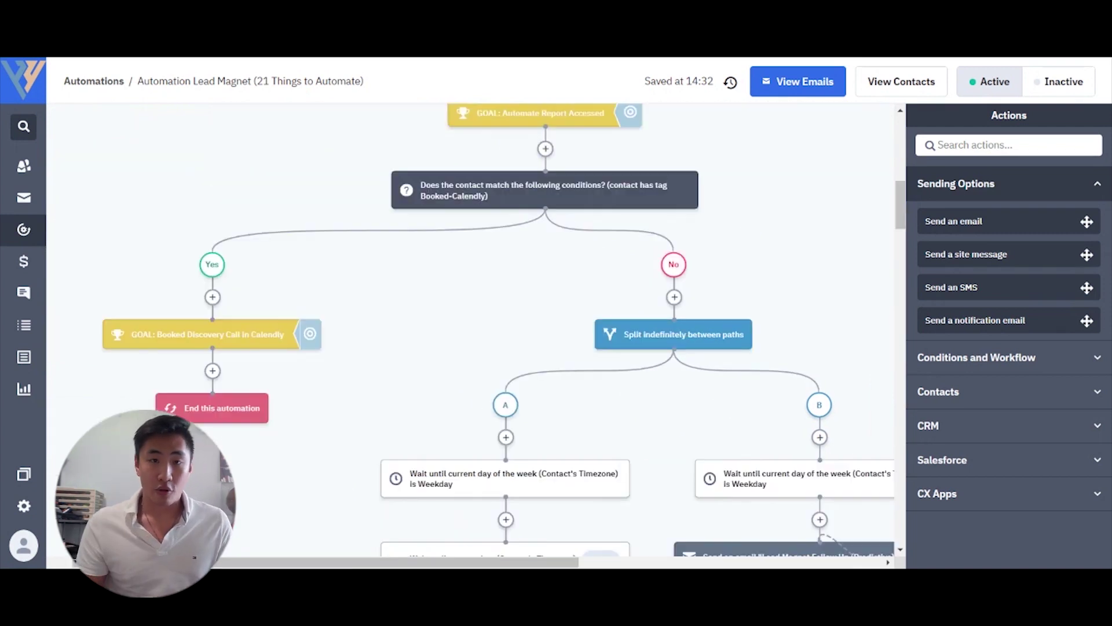
Compare the Booked-Calendly outcomes, including the discovery call goal and the regular and predictive "Lead Magnet Follow Up" paths.
{"action": "scroll", "coordinate": [498, 331], "scroll_direction": "down", "scroll_amount": 2}
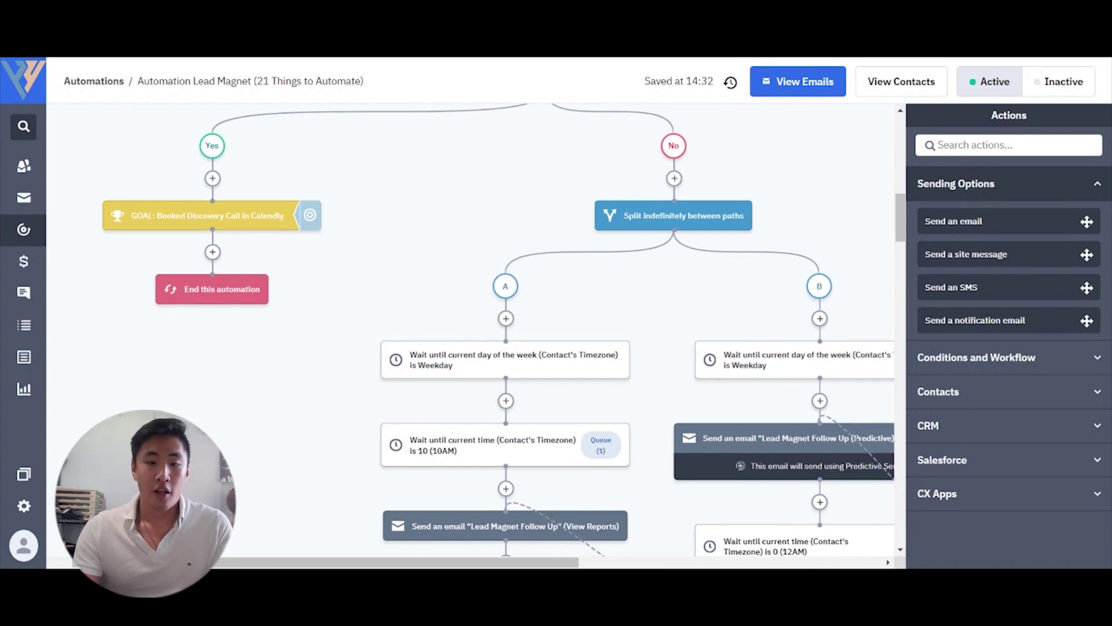
{"action": "scroll", "coordinate": [602, 246], "scroll_direction": "right", "scroll_amount": 2}
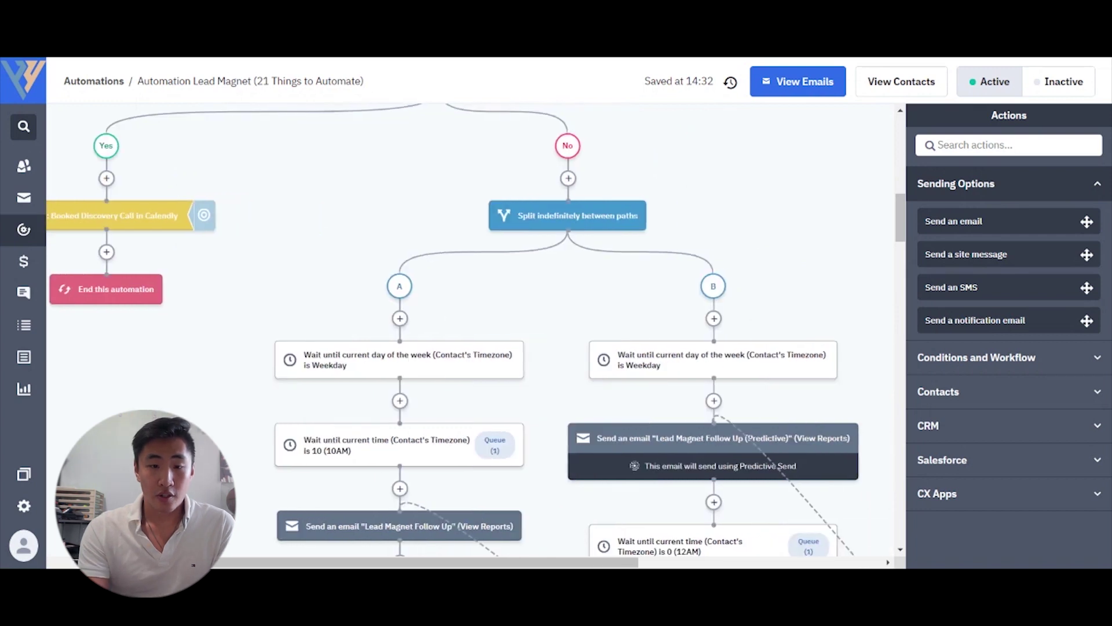
{"action": "scroll", "coordinate": [602, 245], "scroll_direction": "up", "scroll_amount": 3}
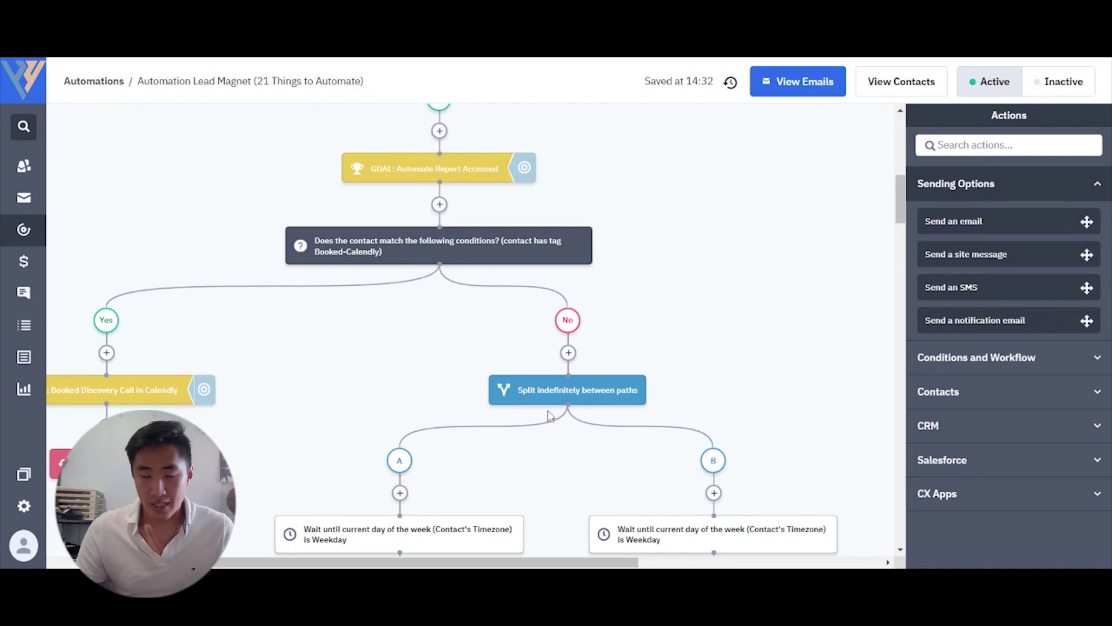
{"action": "scroll", "coordinate": [550, 416], "scroll_direction": "down", "scroll_amount": 3}
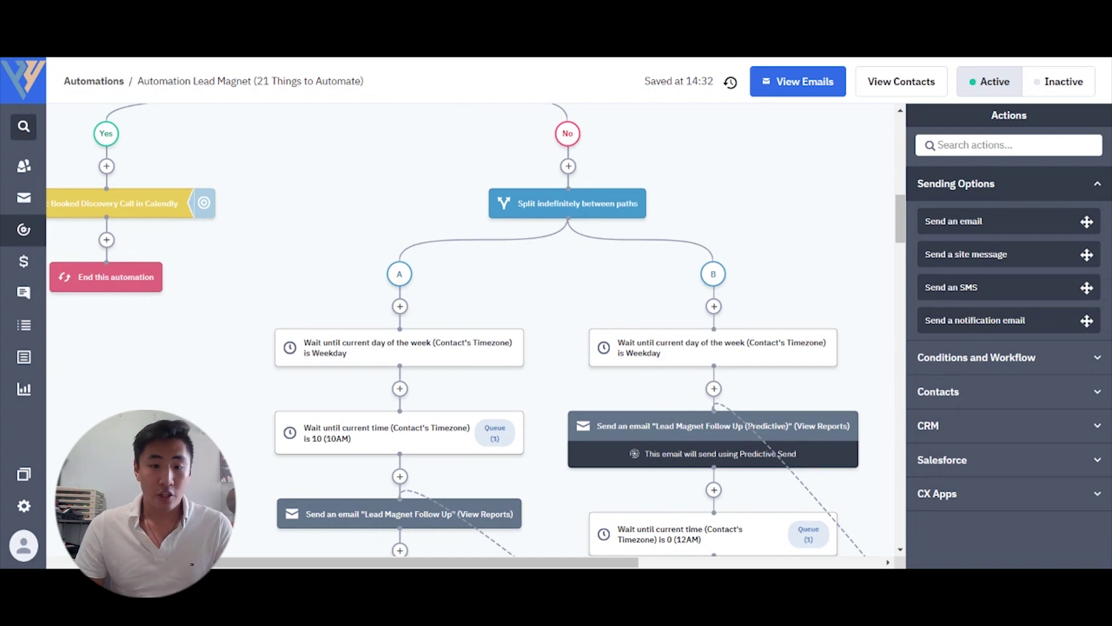
{"action": "scroll", "coordinate": [396, 327], "scroll_direction": "down", "scroll_amount": 1}
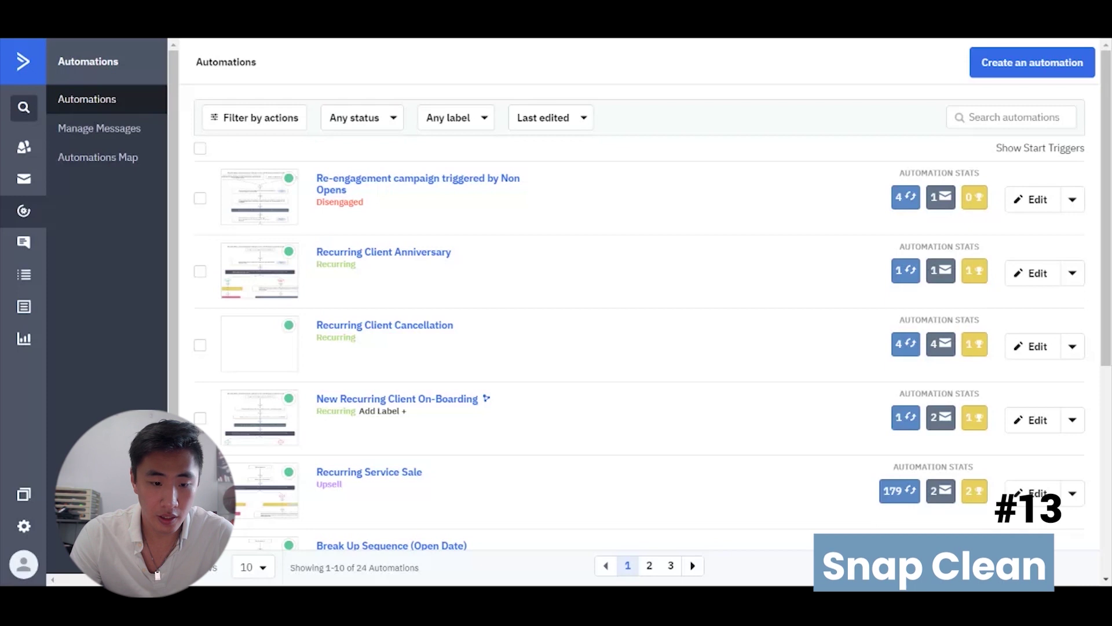
Switch to the Snap Clean account's automations list, show 100 automations per page, and browse them.
{"action": "scroll", "coordinate": [624, 479], "scroll_direction": "down", "scroll_amount": 3}
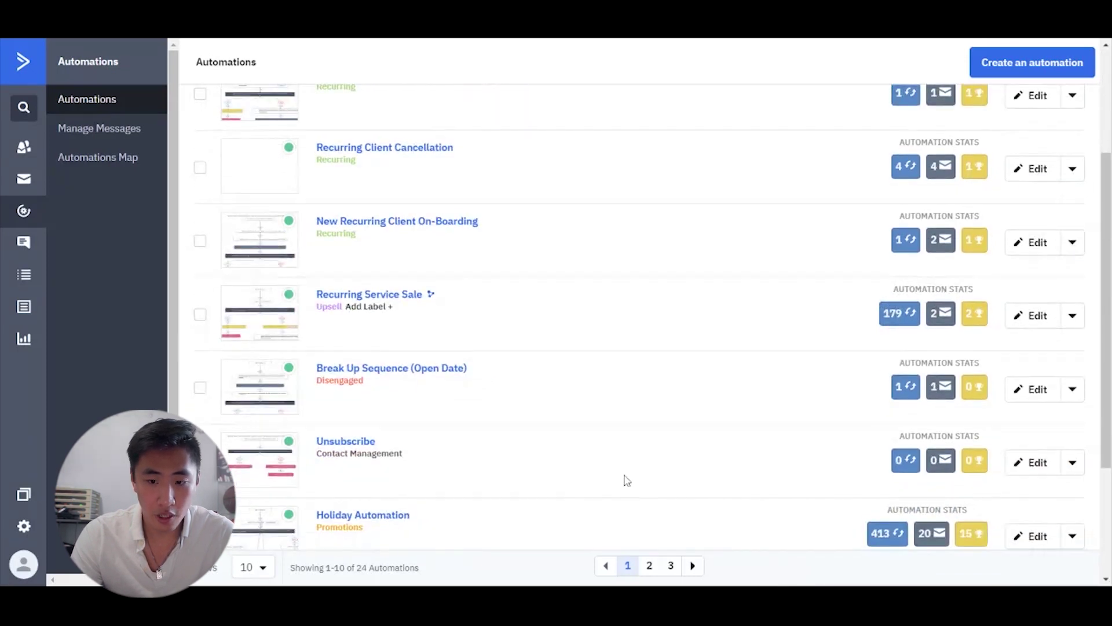
{"action": "left_click", "coordinate": [250, 568]}
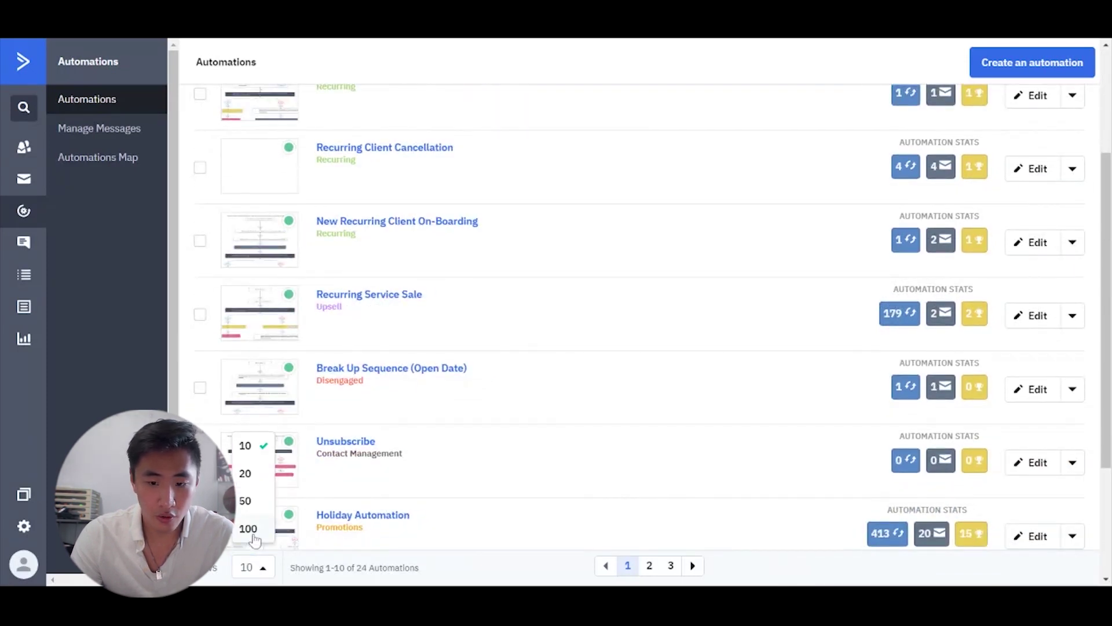
{"action": "left_click", "coordinate": [250, 529]}
{"action": "scroll", "coordinate": [424, 411], "scroll_direction": "down", "scroll_amount": 7}
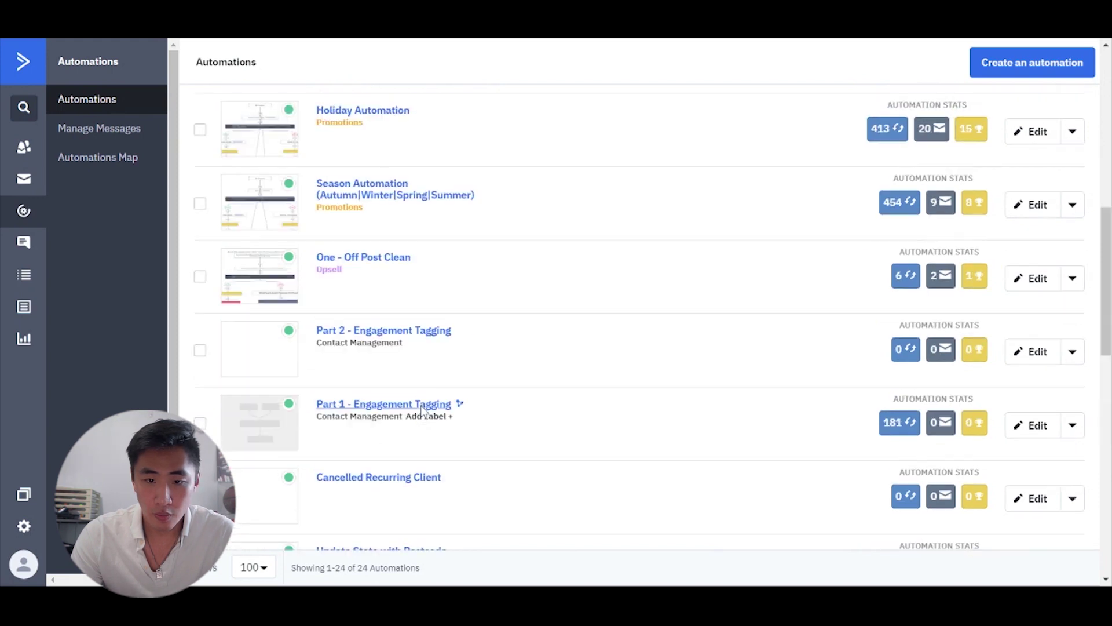
Sort the automations by Highest Activity and look through the whole list.
{"action": "scroll", "coordinate": [424, 412], "scroll_direction": "up", "scroll_amount": 10}
{"action": "left_click", "coordinate": [553, 119]}
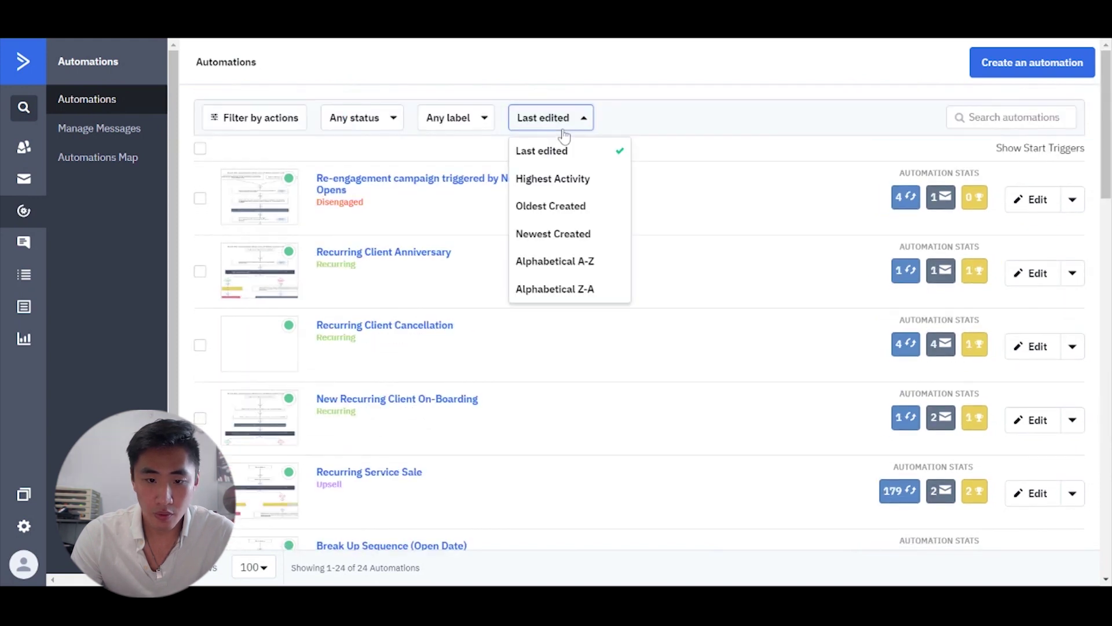
{"action": "left_click", "coordinate": [553, 178]}
{"action": "scroll", "coordinate": [554, 355], "scroll_direction": "down", "scroll_amount": 10}
{"action": "scroll", "coordinate": [638, 319], "scroll_direction": "up", "scroll_amount": 2}
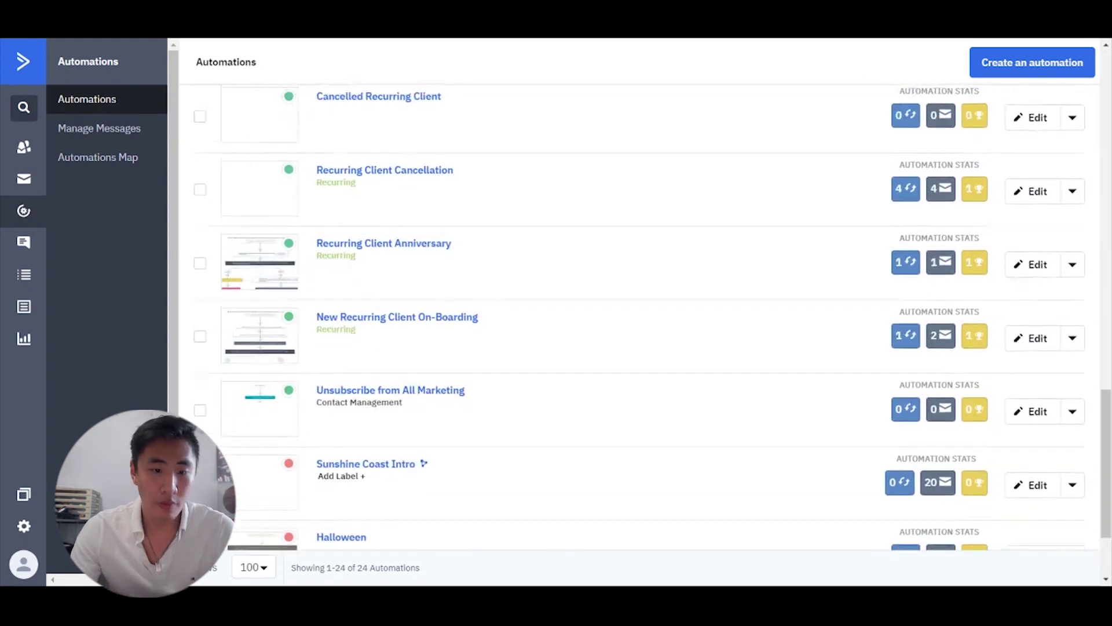
{"action": "scroll", "coordinate": [637, 319], "scroll_direction": "up", "scroll_amount": 15}
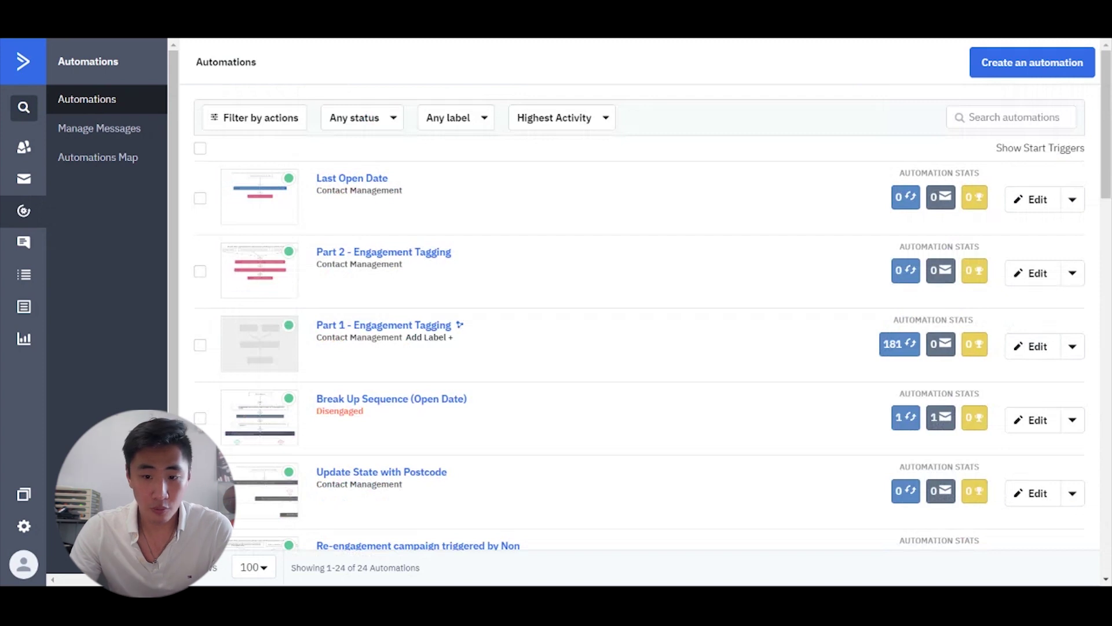
Select the "Break Up Sequence (Open Date)" automation and review the list down to the re-engagement and holiday automations.
{"action": "scroll", "coordinate": [637, 319], "scroll_direction": "down", "scroll_amount": 2}
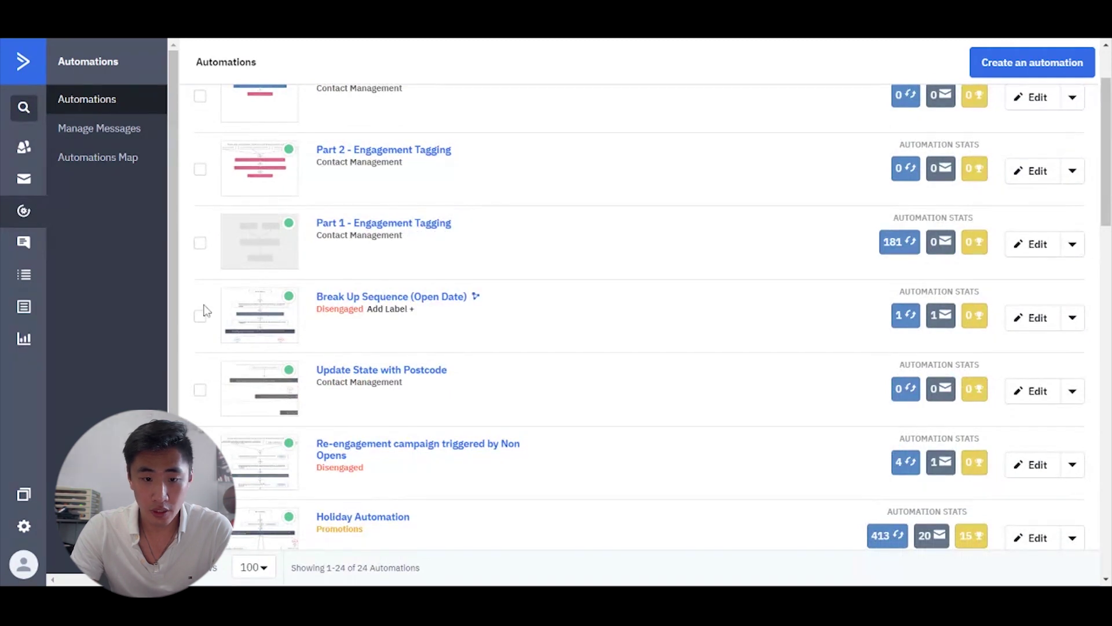
{"action": "left_click", "coordinate": [201, 317]}
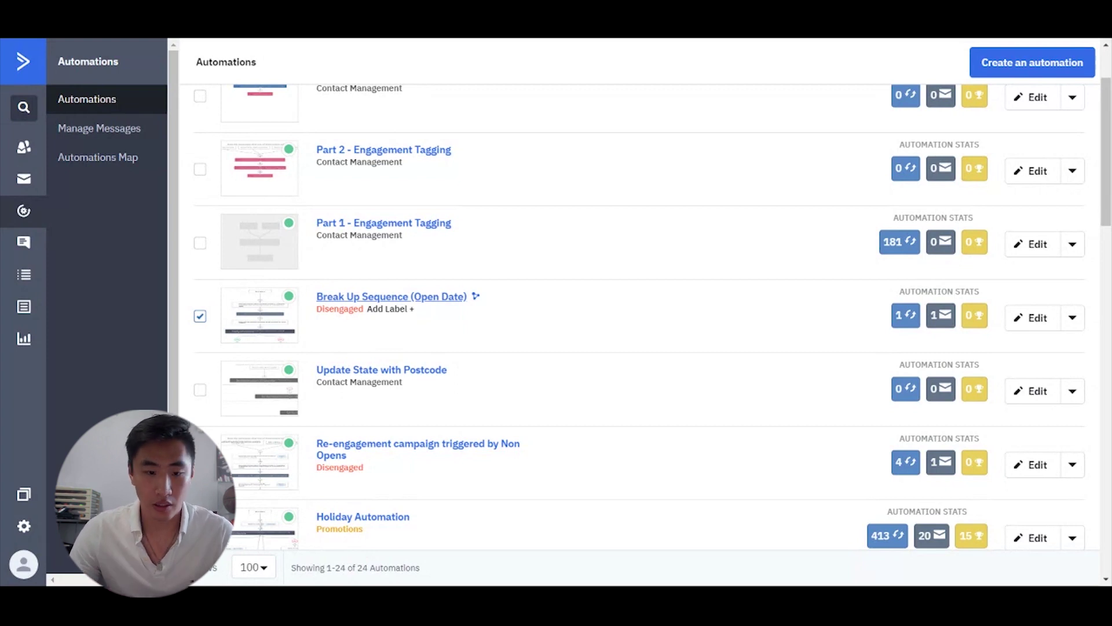
{"action": "scroll", "coordinate": [394, 296], "scroll_direction": "down", "scroll_amount": 2}
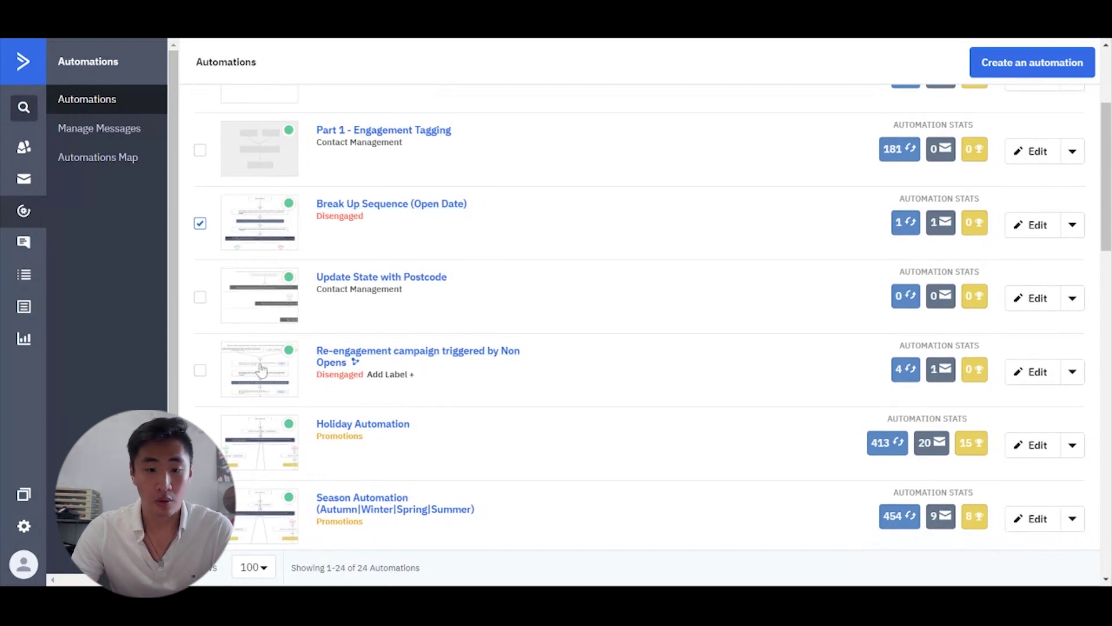
{"action": "scroll", "coordinate": [392, 371], "scroll_direction": "down", "scroll_amount": 1}
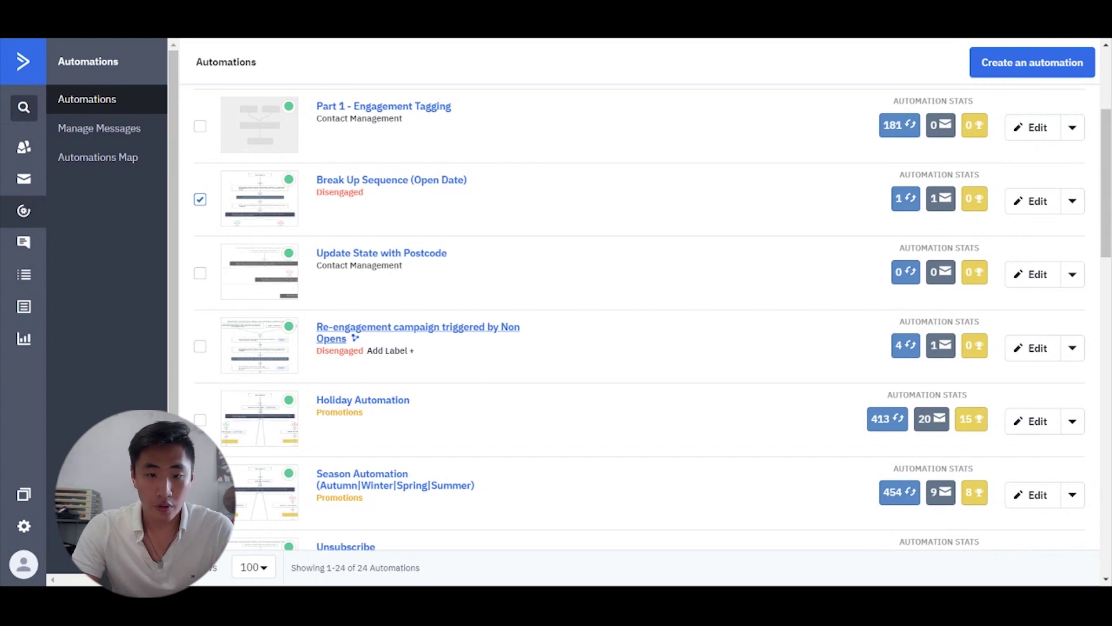
{"action": "scroll", "coordinate": [364, 382], "scroll_direction": "down", "scroll_amount": 1}
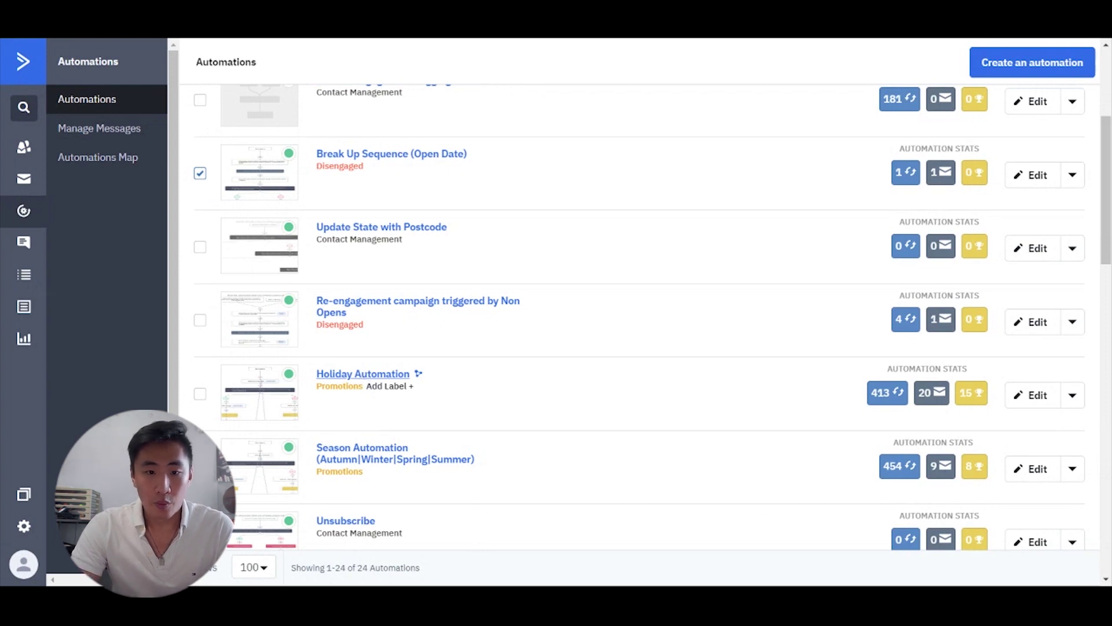
Open the "Holiday Automation" and review its recurring client condition and the New Years goal, wait and email in both branches.
{"action": "left_click", "coordinate": [363, 374]}
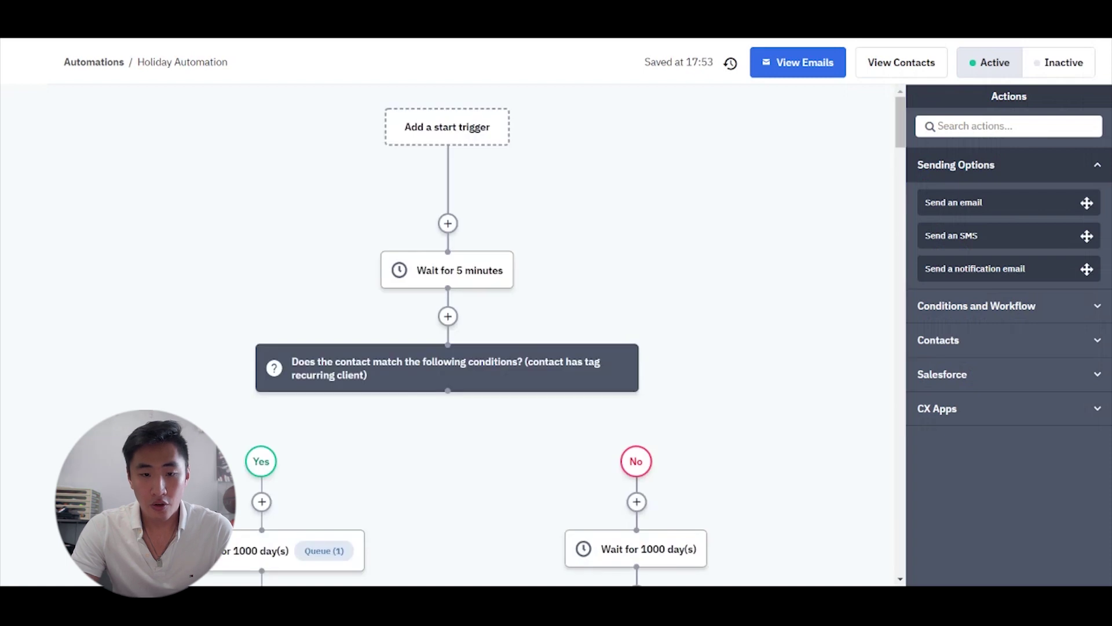
{"action": "scroll", "coordinate": [447, 180], "scroll_direction": "down", "scroll_amount": 2}
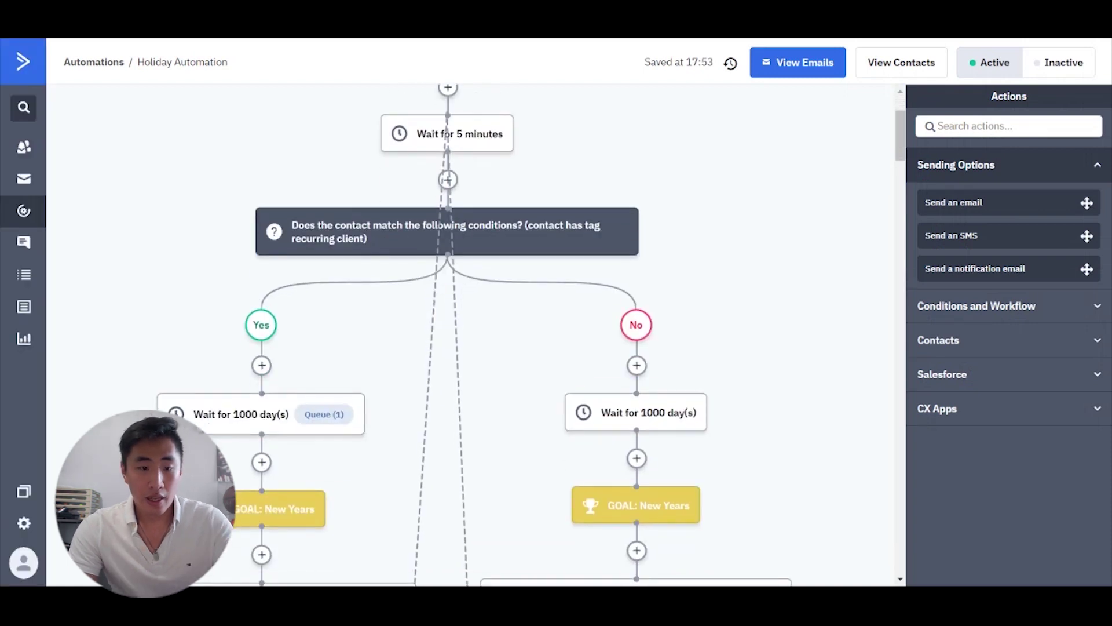
{"action": "scroll", "coordinate": [447, 180], "scroll_direction": "down", "scroll_amount": 1}
{"action": "scroll", "coordinate": [475, 332], "scroll_direction": "down", "scroll_amount": 2}
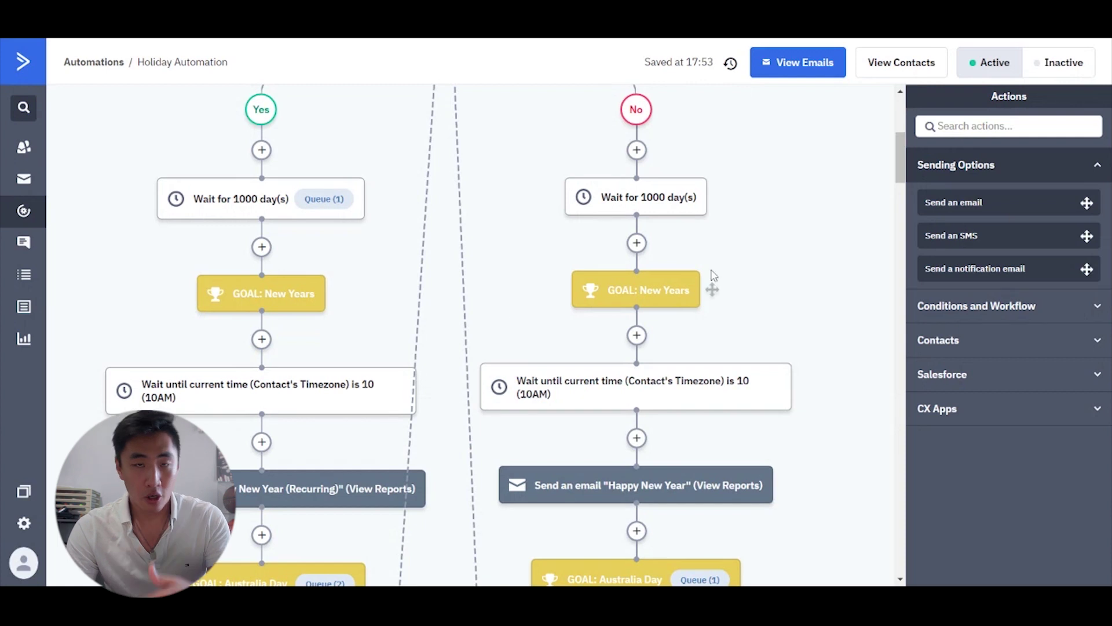
{"action": "mouse_move", "coordinate": [633, 297]}
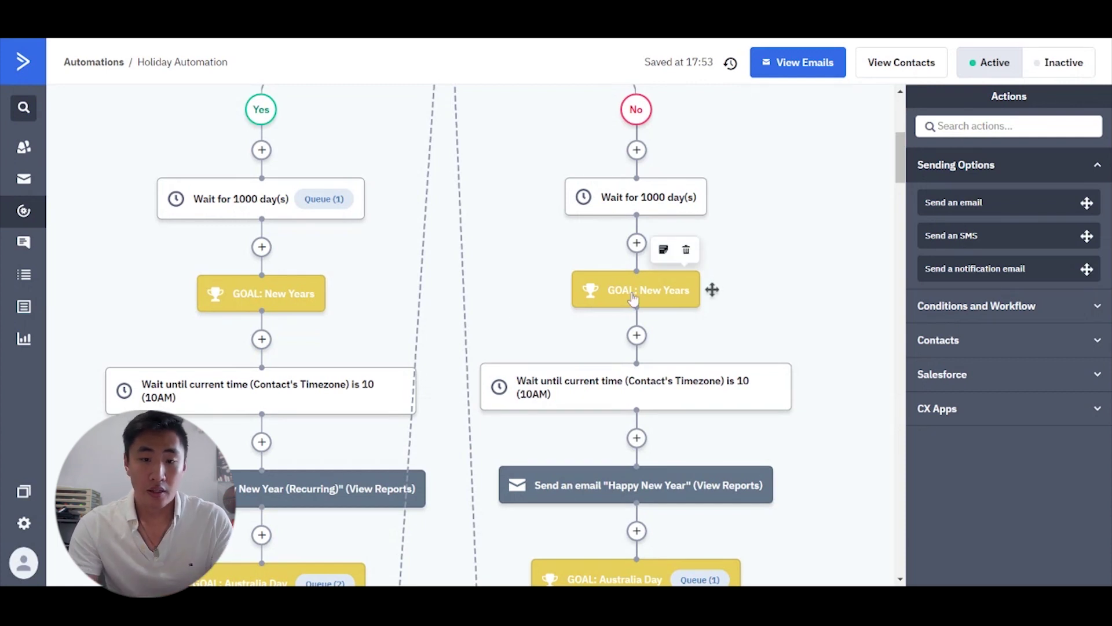
{"action": "scroll", "coordinate": [633, 297], "scroll_direction": "down", "scroll_amount": 1}
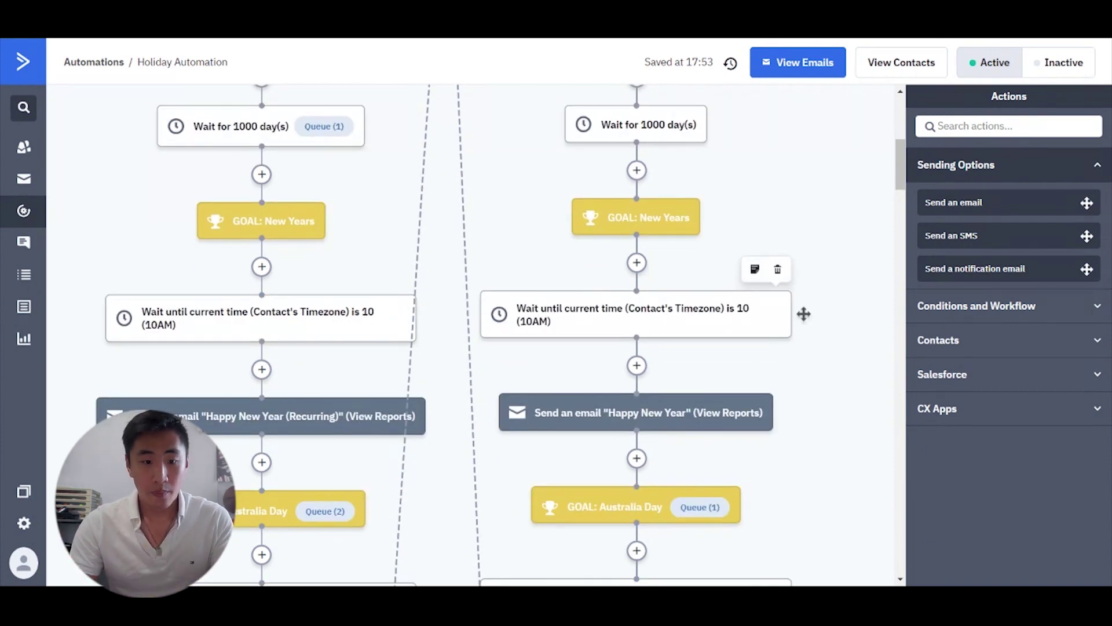
{"action": "scroll", "coordinate": [670, 316], "scroll_direction": "down", "scroll_amount": 2}
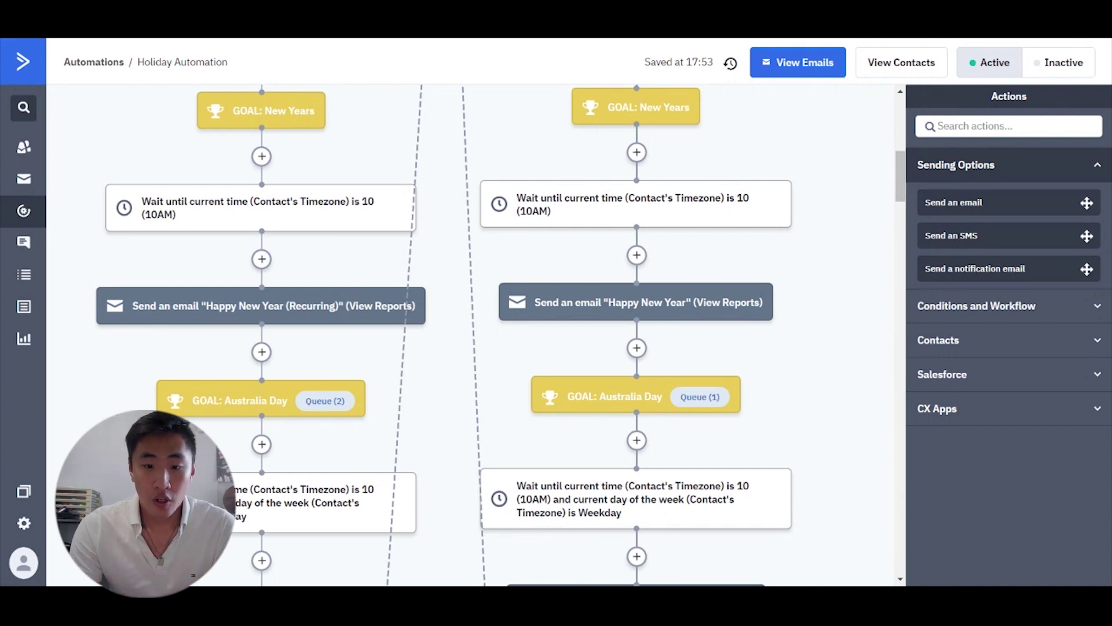
Open the "Happy New Year" email for non-recurring clients and review its discount offer and conditional referral block.
{"action": "left_click", "coordinate": [641, 302]}
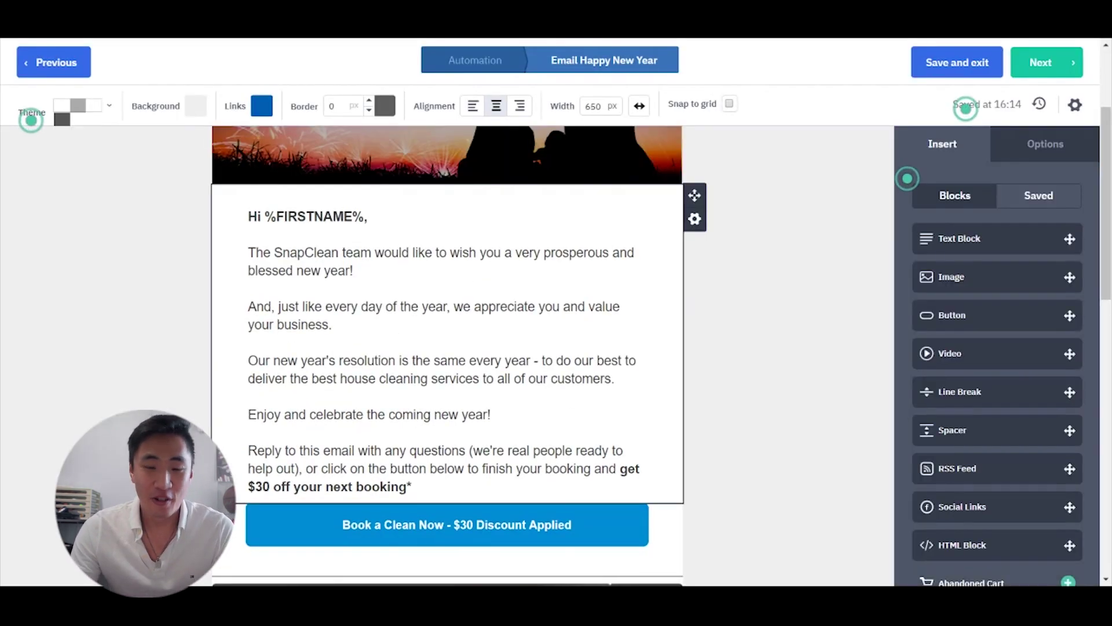
{"action": "scroll", "coordinate": [446, 342], "scroll_direction": "down", "scroll_amount": 3}
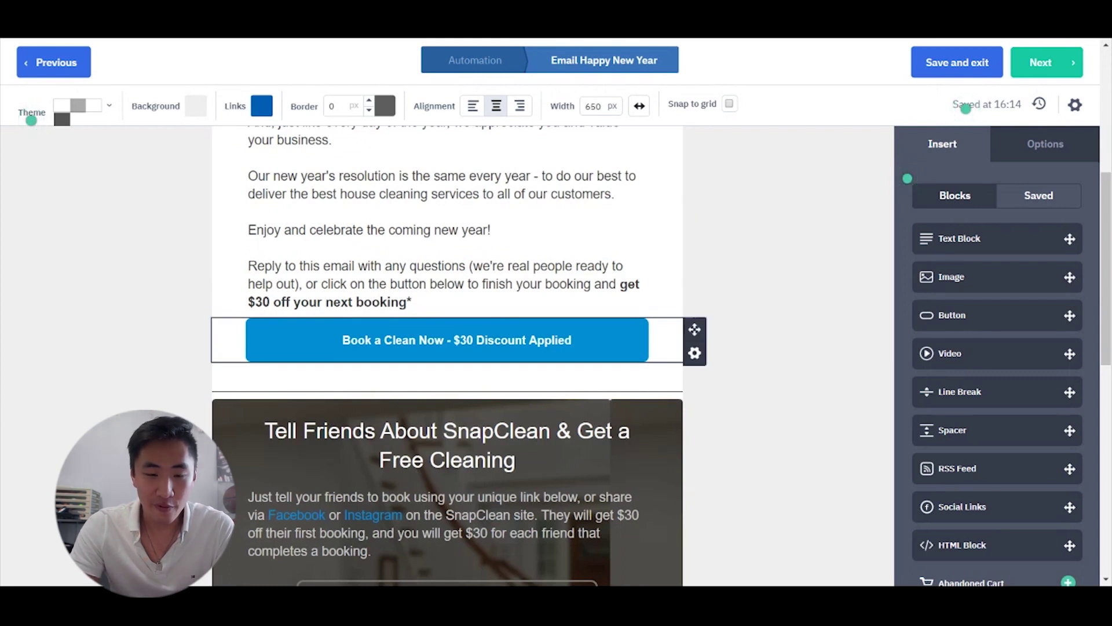
{"action": "scroll", "coordinate": [446, 342], "scroll_direction": "down", "scroll_amount": 2}
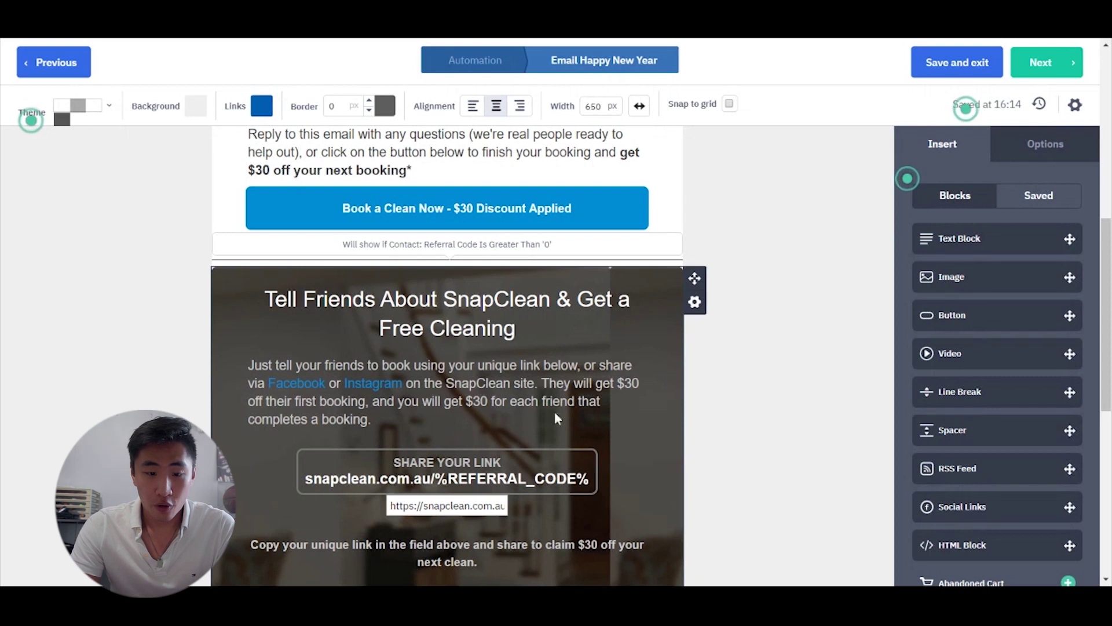
{"action": "scroll", "coordinate": [446, 356], "scroll_direction": "down", "scroll_amount": 2}
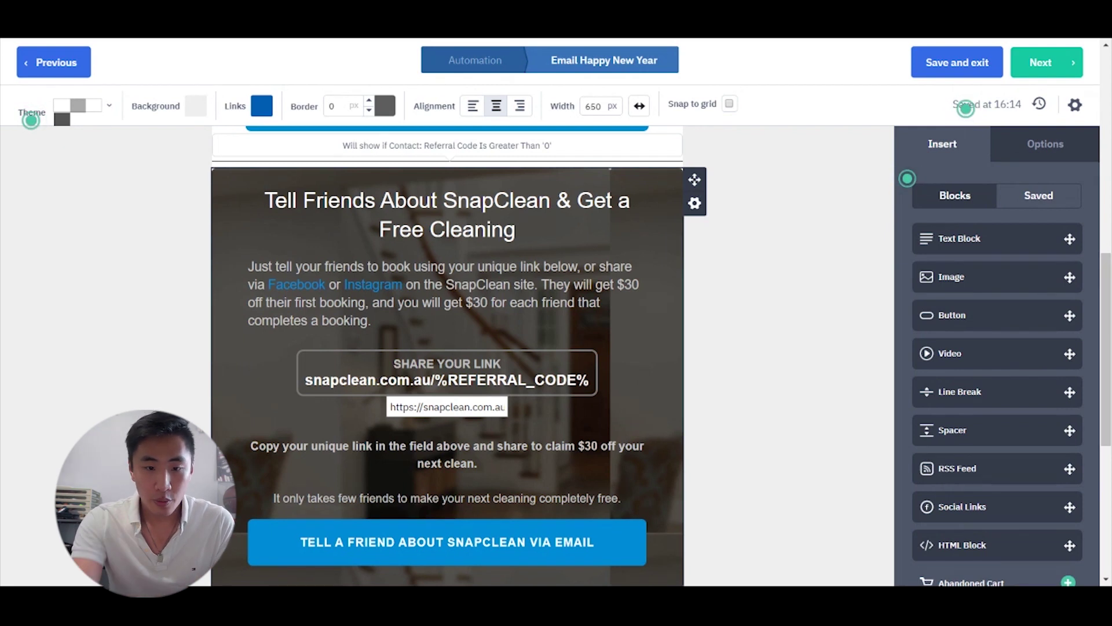
{"action": "scroll", "coordinate": [496, 458], "scroll_direction": "up", "scroll_amount": 2}
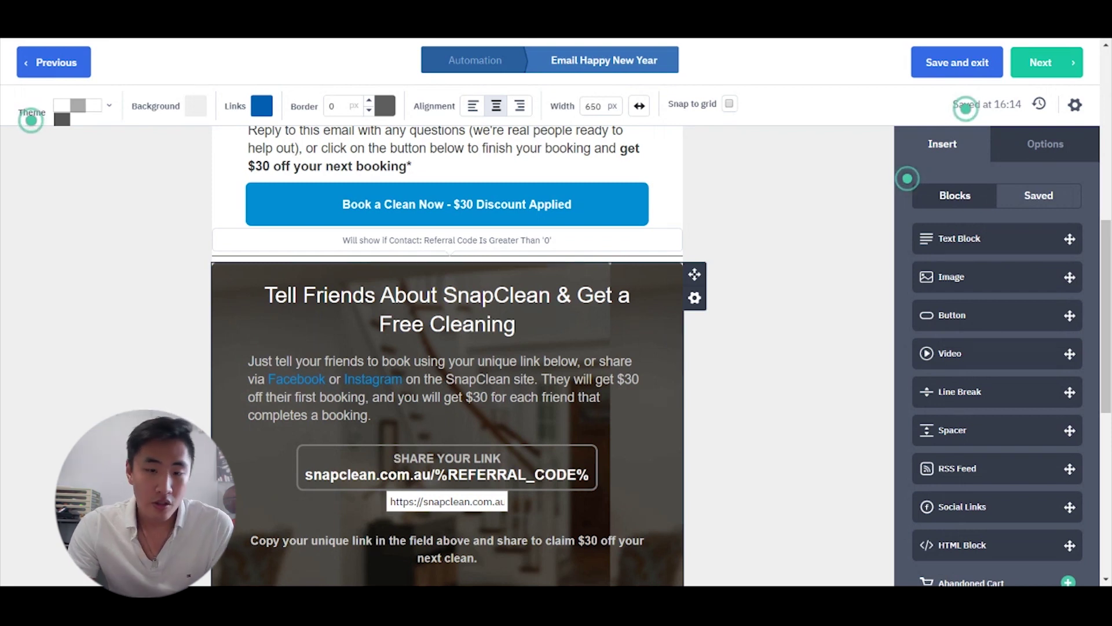
{"action": "scroll", "coordinate": [457, 373], "scroll_direction": "down", "scroll_amount": 4}
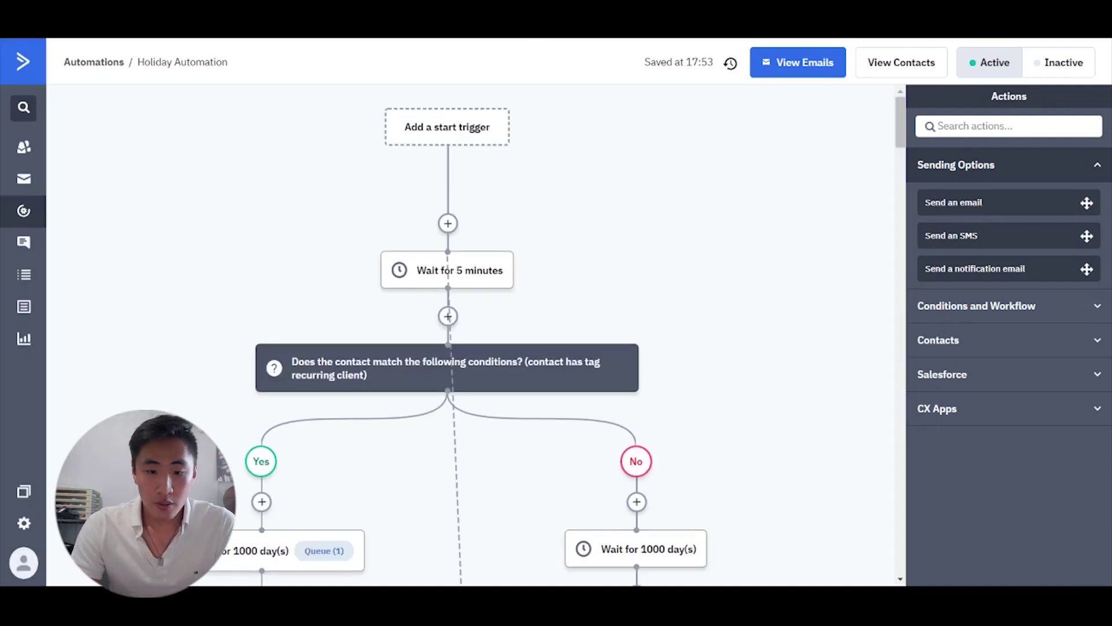
Return to the Holiday Automation and inspect the Australia Day goal's conditions in the No branch, closing it without changes.
{"action": "scroll", "coordinate": [684, 153], "scroll_direction": "down", "scroll_amount": 10}
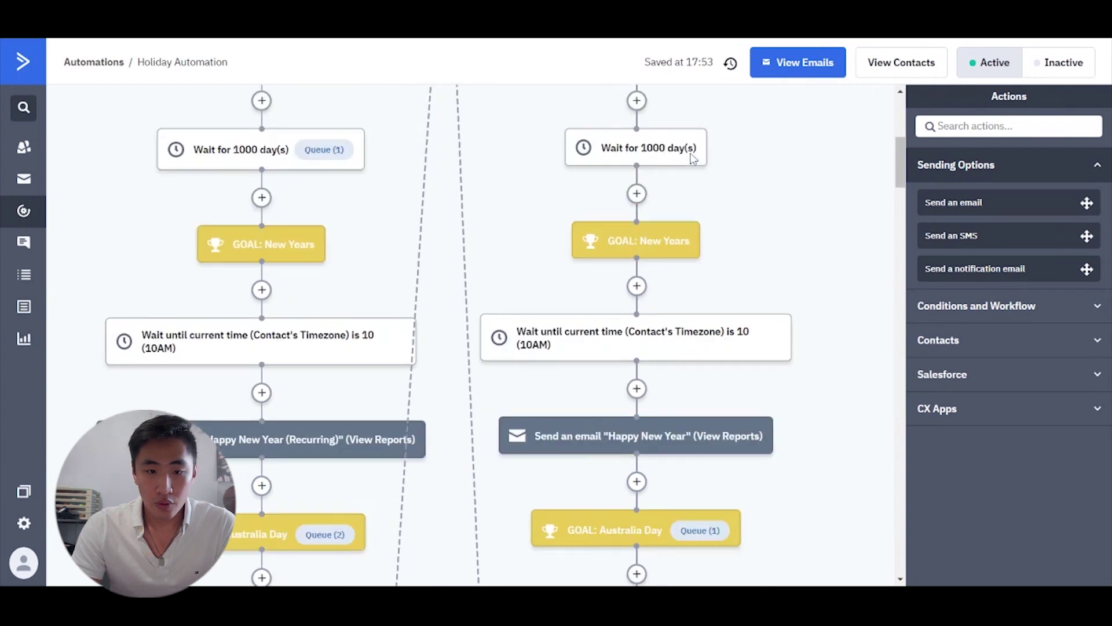
{"action": "scroll", "coordinate": [502, 255], "scroll_direction": "down", "scroll_amount": 4}
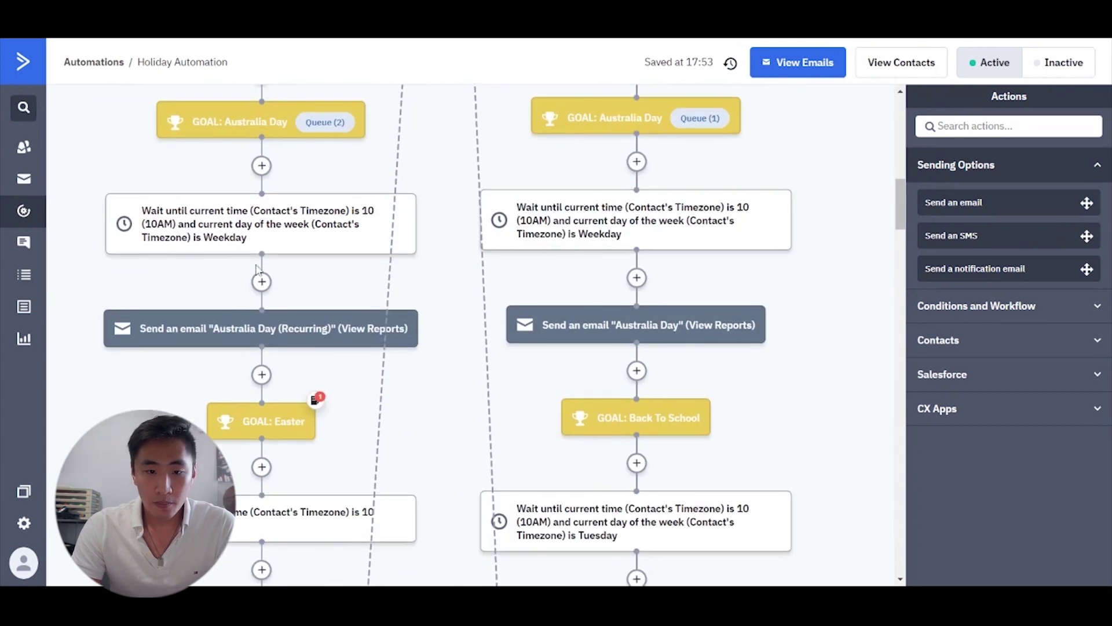
{"action": "left_click", "coordinate": [604, 130]}
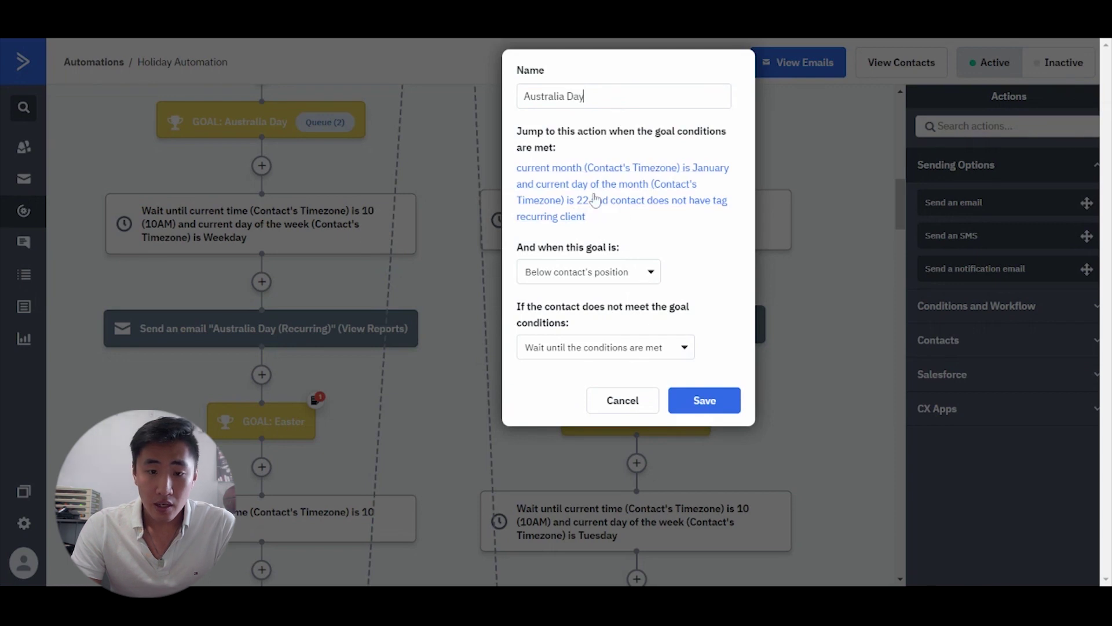
{"action": "left_click", "coordinate": [619, 405]}
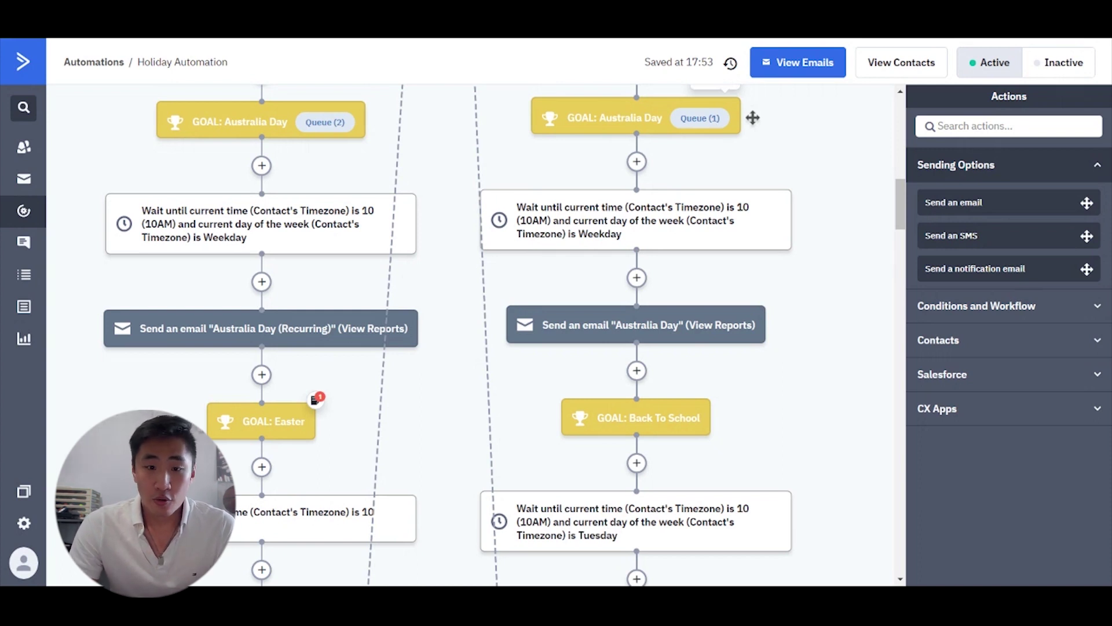
Review the Holiday Automation from its start through the Easter, Mother's Day, Christmas and Halloween goals and emails in both branches.
{"action": "scroll", "coordinate": [574, 258], "scroll_direction": "up", "scroll_amount": 10}
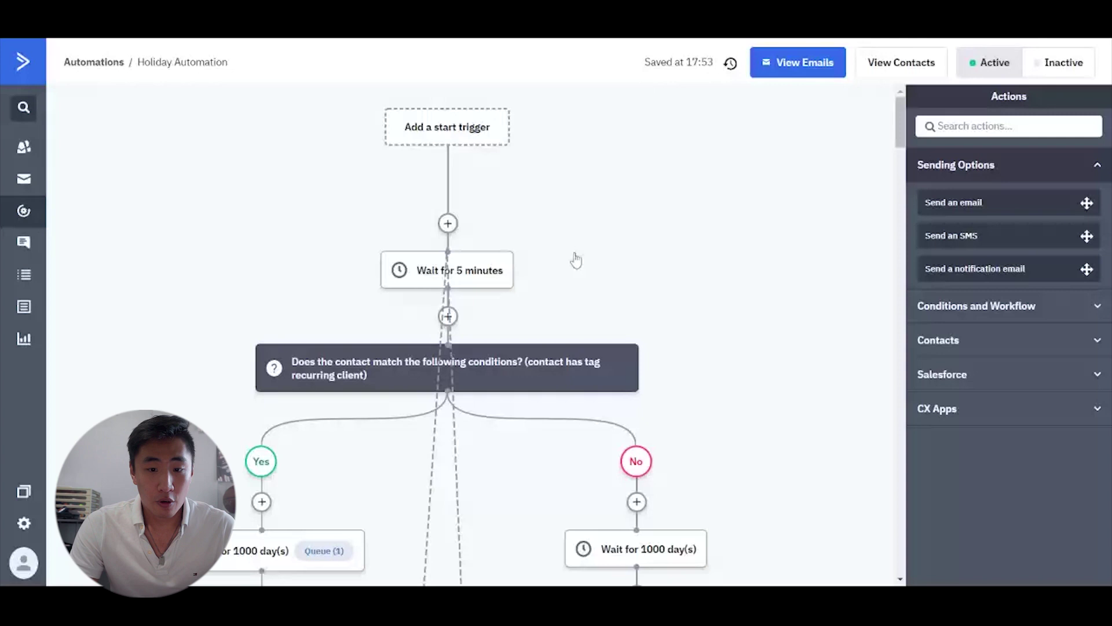
{"action": "scroll", "coordinate": [576, 261], "scroll_direction": "down", "scroll_amount": 5}
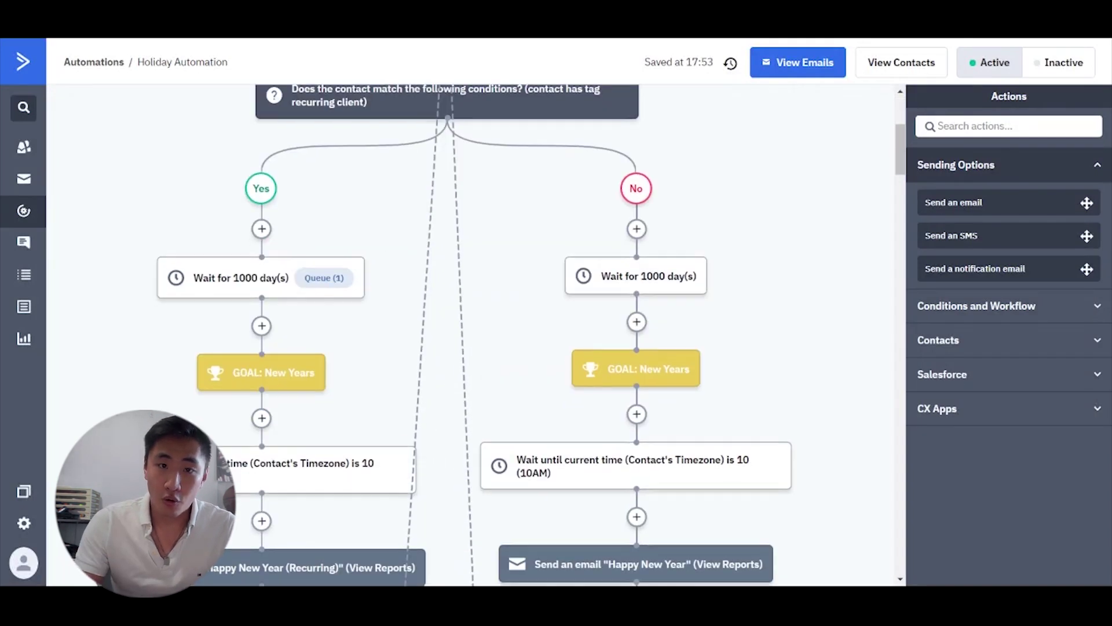
{"action": "scroll", "coordinate": [575, 260], "scroll_direction": "down", "scroll_amount": 3}
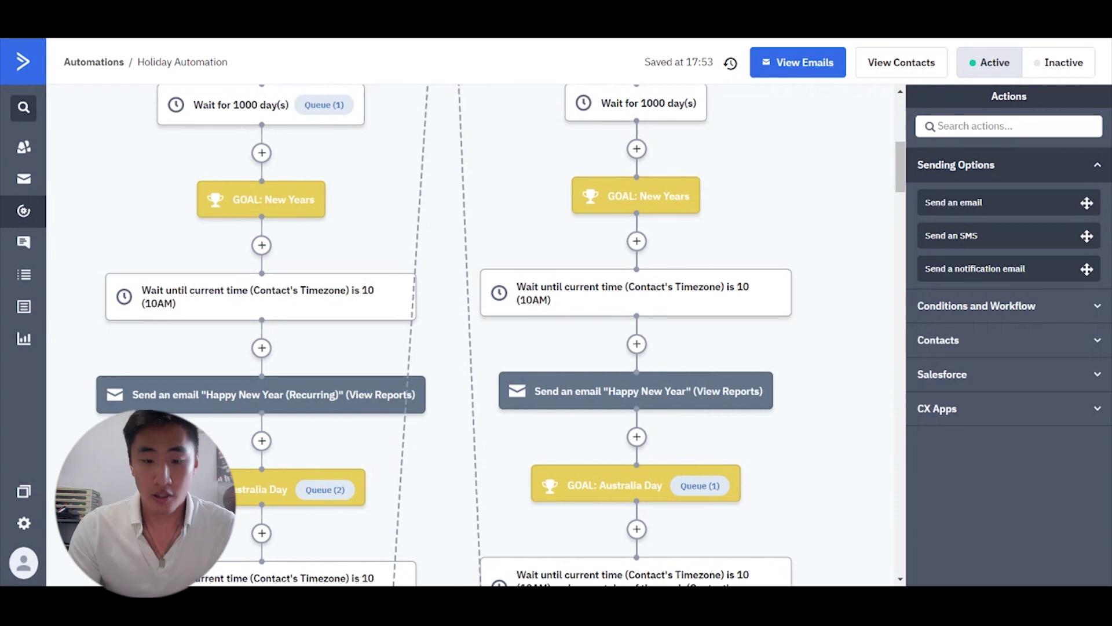
{"action": "scroll", "coordinate": [777, 251], "scroll_direction": "down", "scroll_amount": 20}
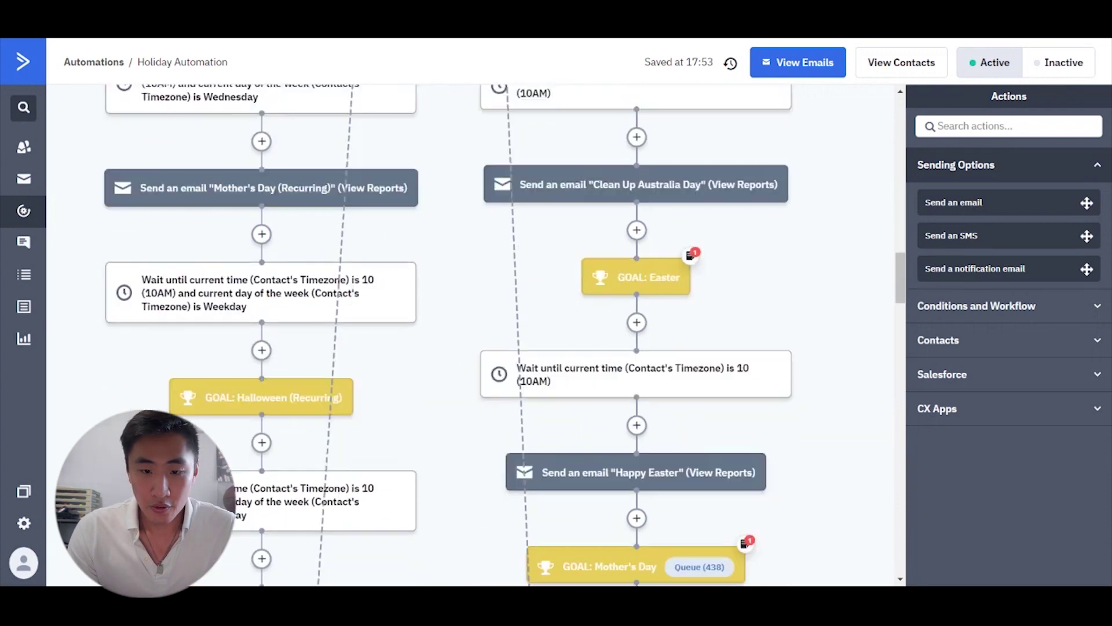
{"action": "scroll", "coordinate": [804, 175], "scroll_direction": "down", "scroll_amount": 5}
{"action": "scroll", "coordinate": [630, 334], "scroll_direction": "up", "scroll_amount": 4}
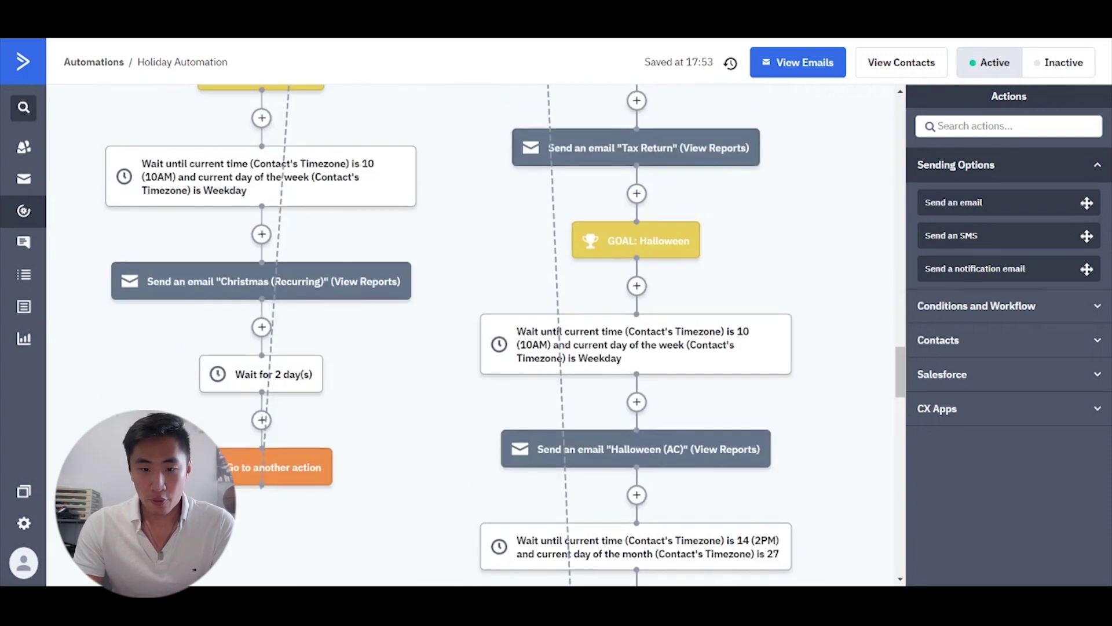
{"action": "mouse_move", "coordinate": [634, 327]}
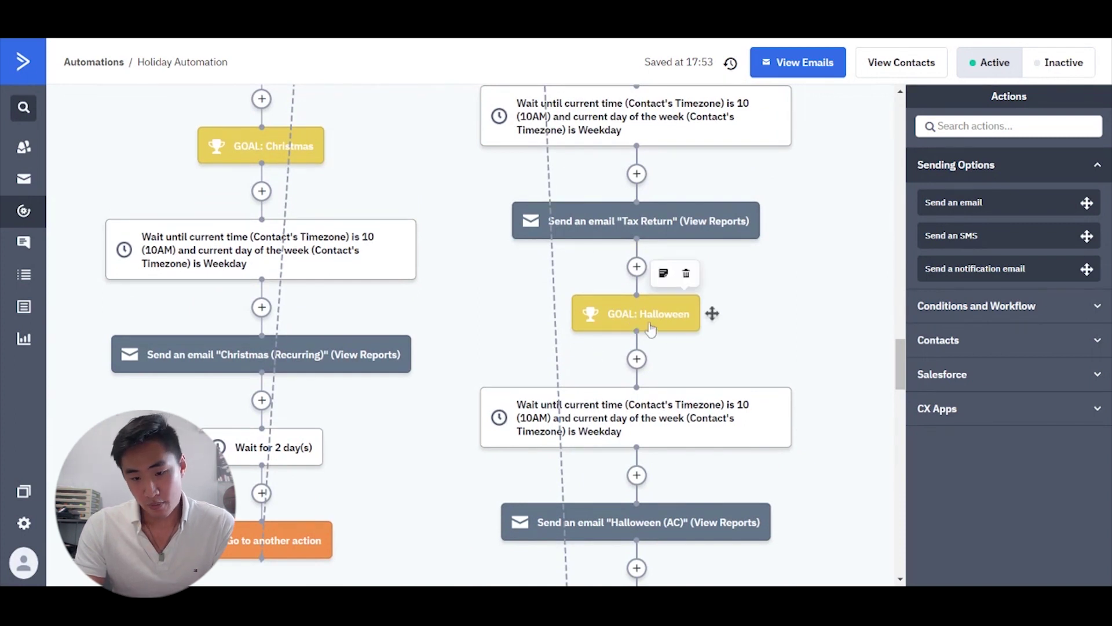
{"action": "scroll", "coordinate": [637, 325], "scroll_direction": "down", "scroll_amount": 3}
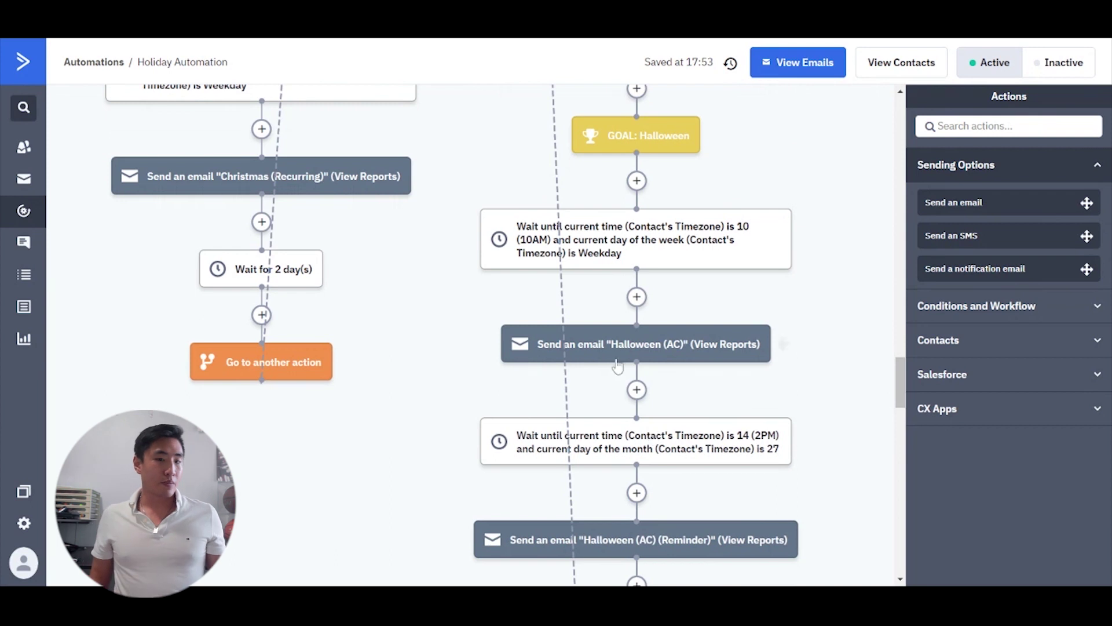
{"action": "scroll", "coordinate": [643, 361], "scroll_direction": "down", "scroll_amount": 4}
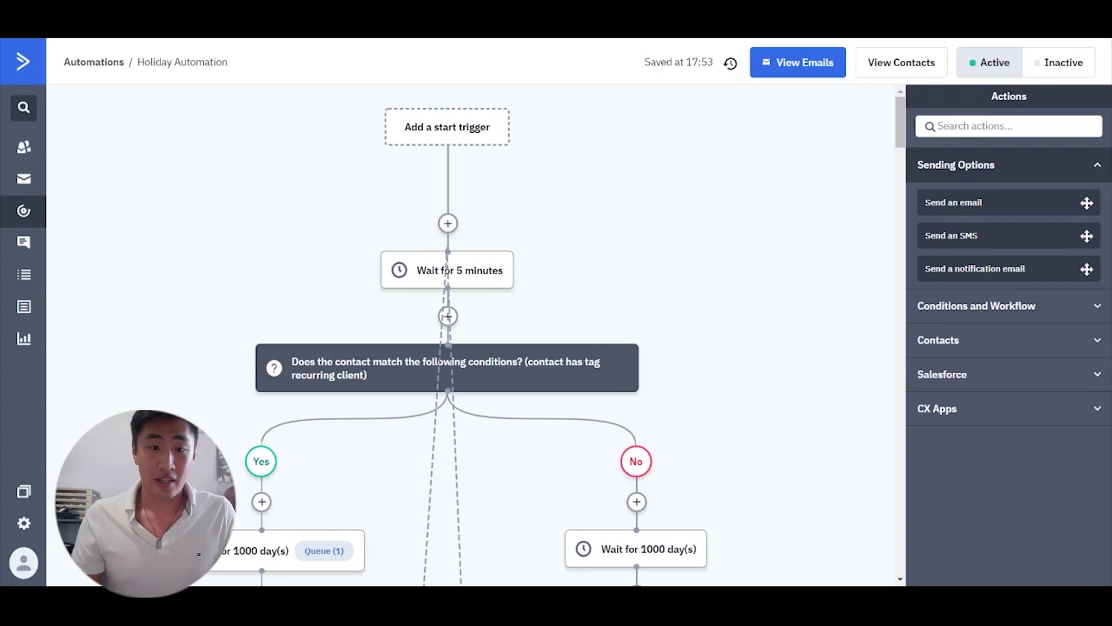
Return to the automations list, open the "Recurring Client Cancellation" automation and preview its "Email 1 | Apologies" email.
{"action": "left_click", "coordinate": [23, 211]}
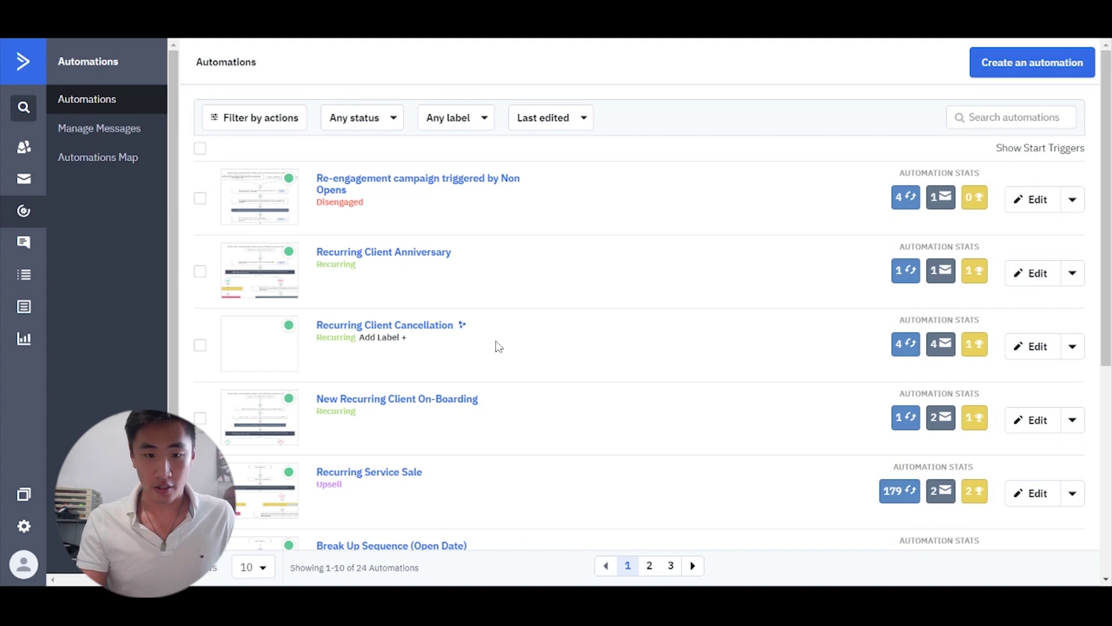
{"action": "scroll", "coordinate": [496, 345], "scroll_direction": "down", "scroll_amount": 1}
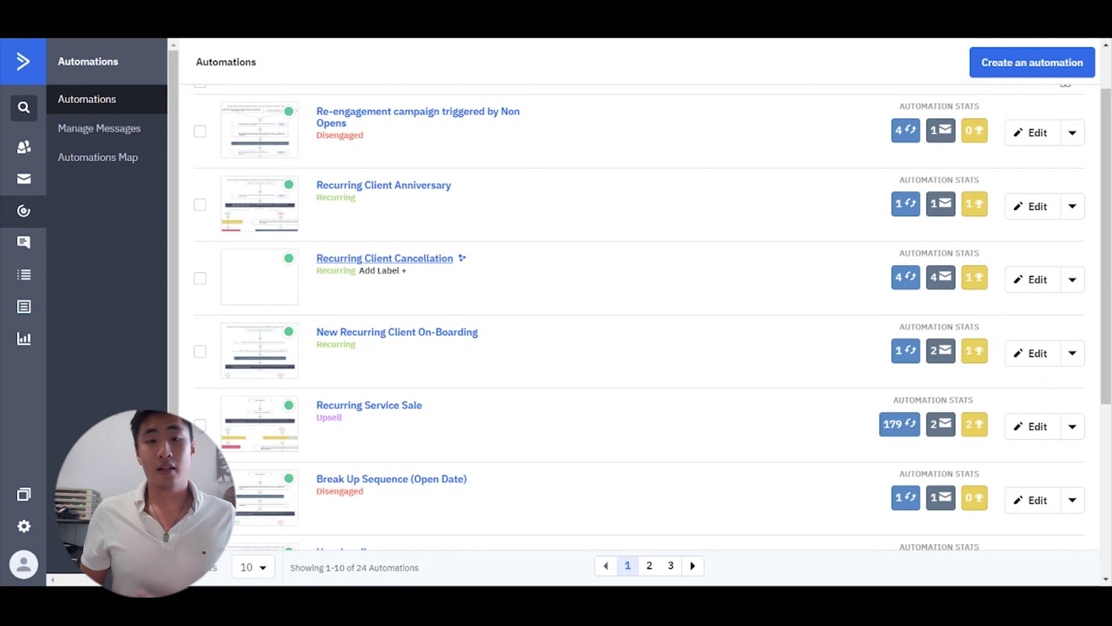
{"action": "left_click", "coordinate": [410, 260]}
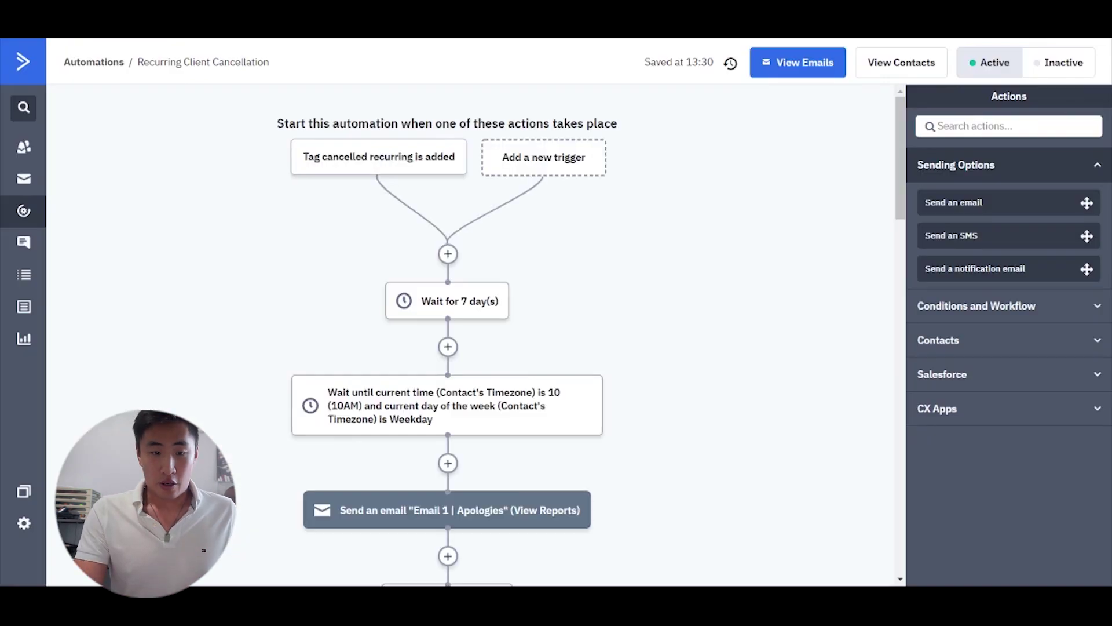
{"action": "scroll", "coordinate": [490, 338], "scroll_direction": "down", "scroll_amount": 4}
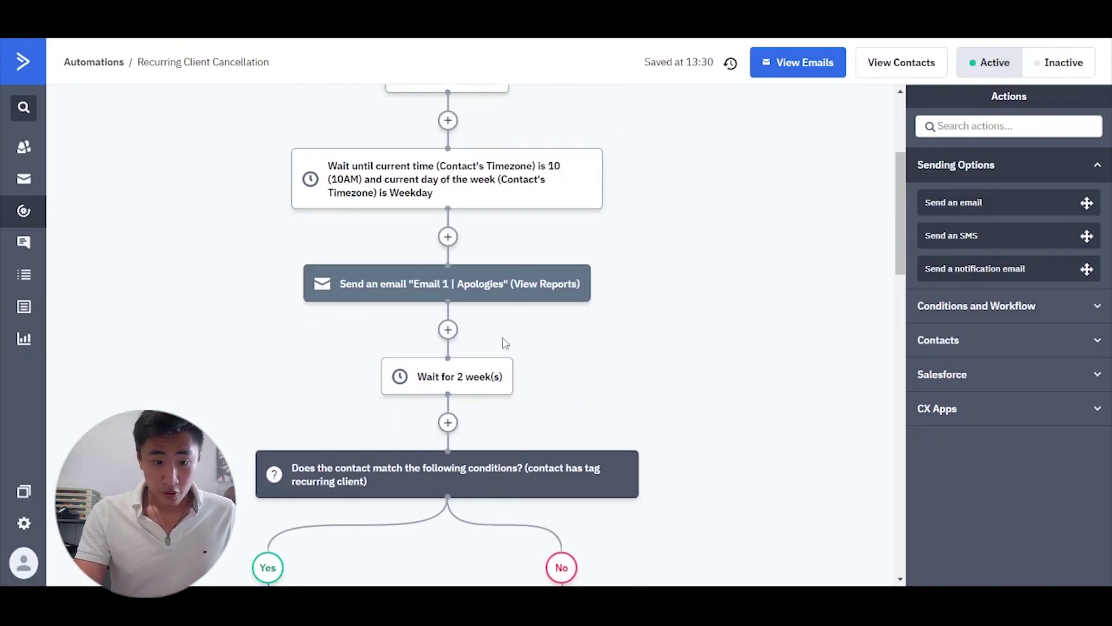
{"action": "mouse_move", "coordinate": [458, 284]}
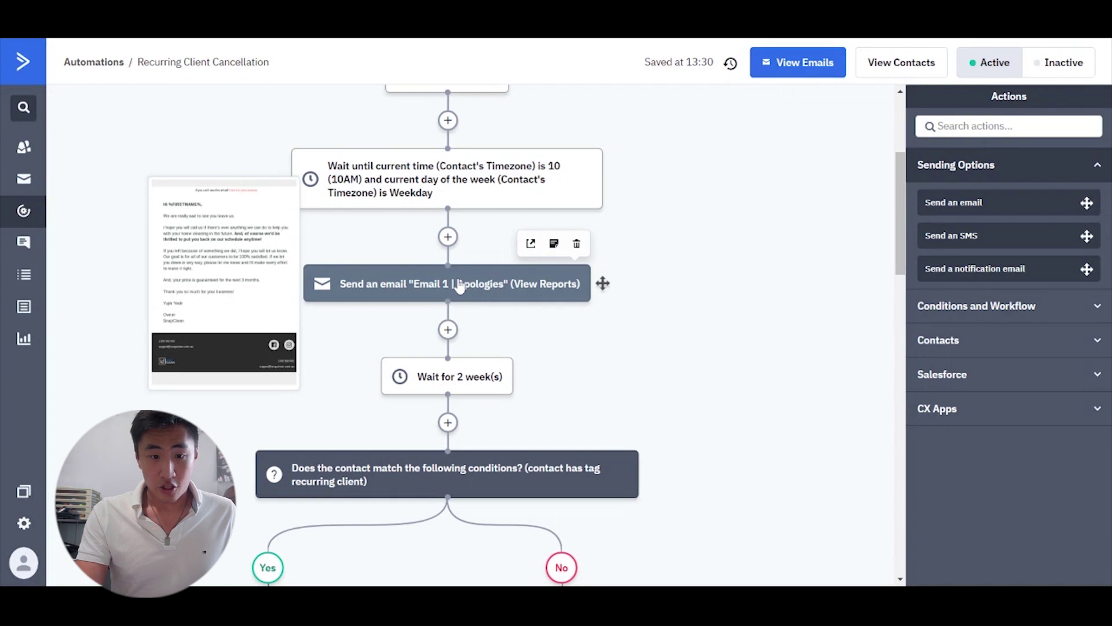
Examine the Rebooked goal and the follow-up emails from "Email 2 | Free Clean" through "Email 4 | $100 OFF".
{"action": "scroll", "coordinate": [457, 284], "scroll_direction": "down", "scroll_amount": 4}
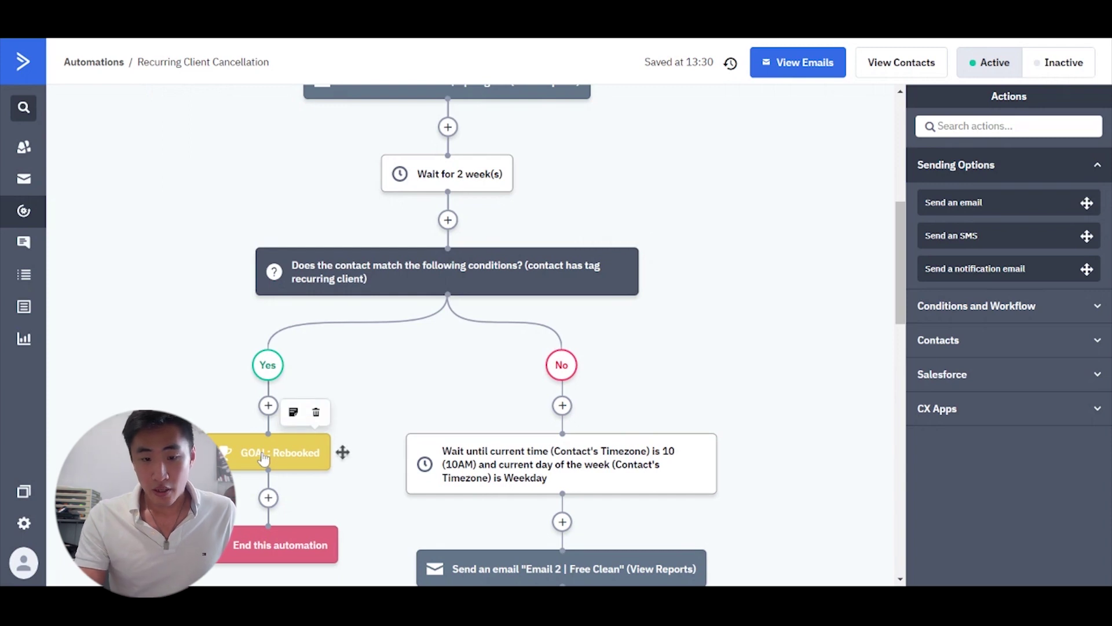
{"action": "scroll", "coordinate": [348, 450], "scroll_direction": "down", "scroll_amount": 2}
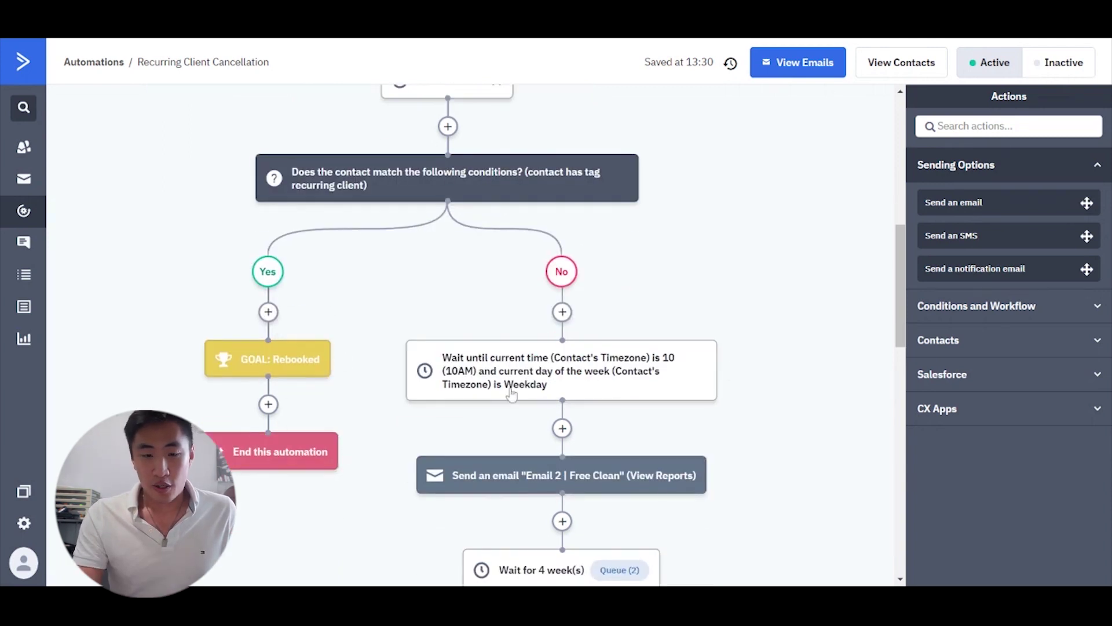
{"action": "scroll", "coordinate": [522, 261], "scroll_direction": "down", "scroll_amount": 2}
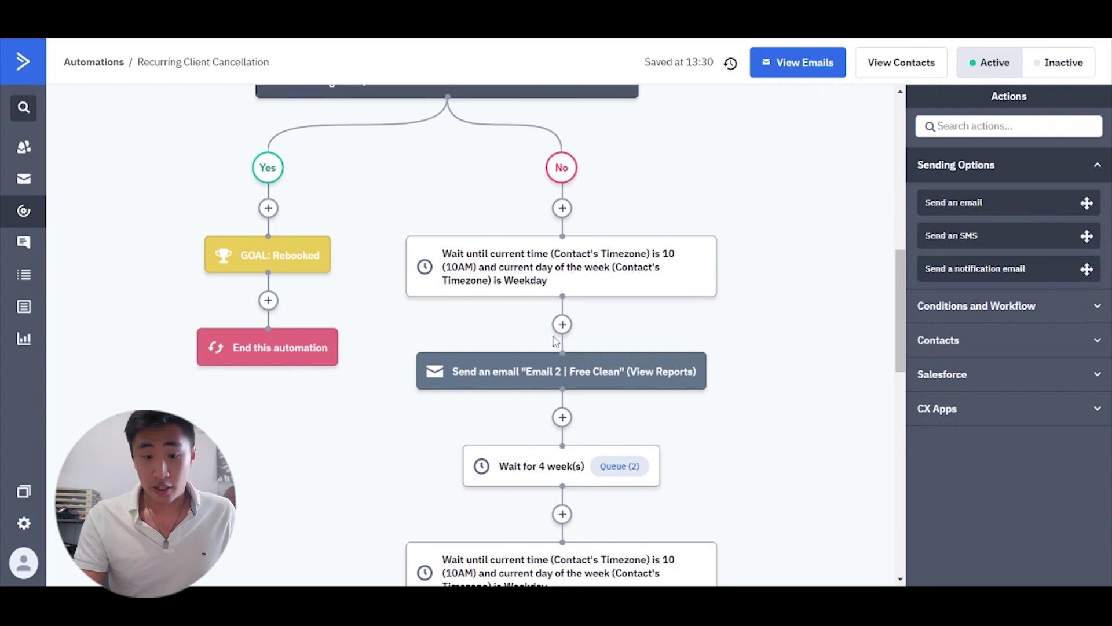
{"action": "mouse_move", "coordinate": [554, 379]}
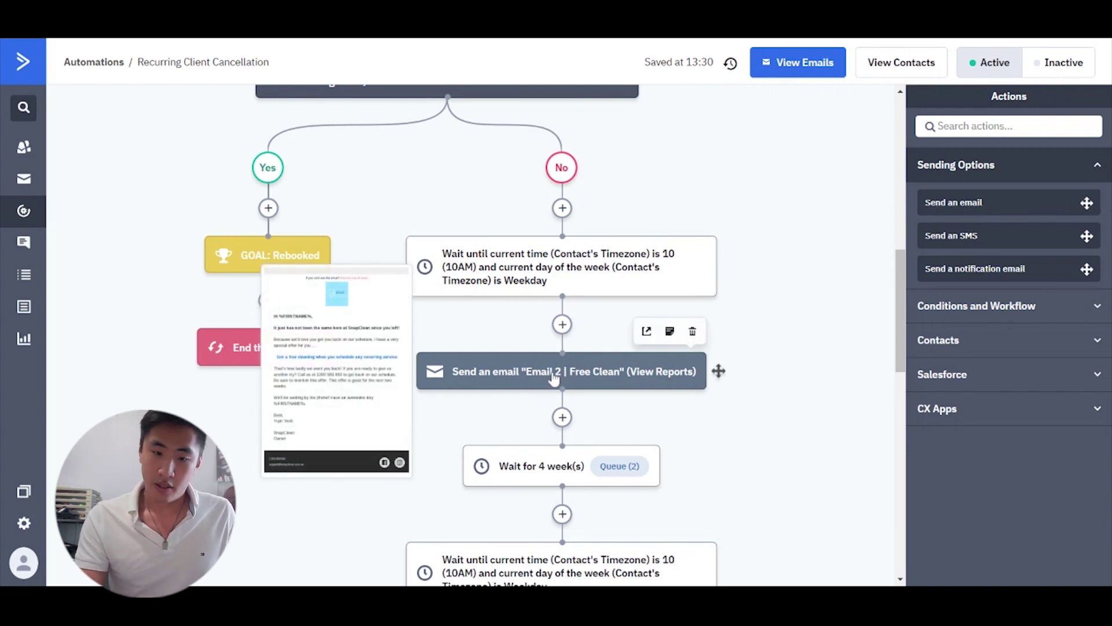
{"action": "scroll", "coordinate": [555, 377], "scroll_direction": "down", "scroll_amount": 5}
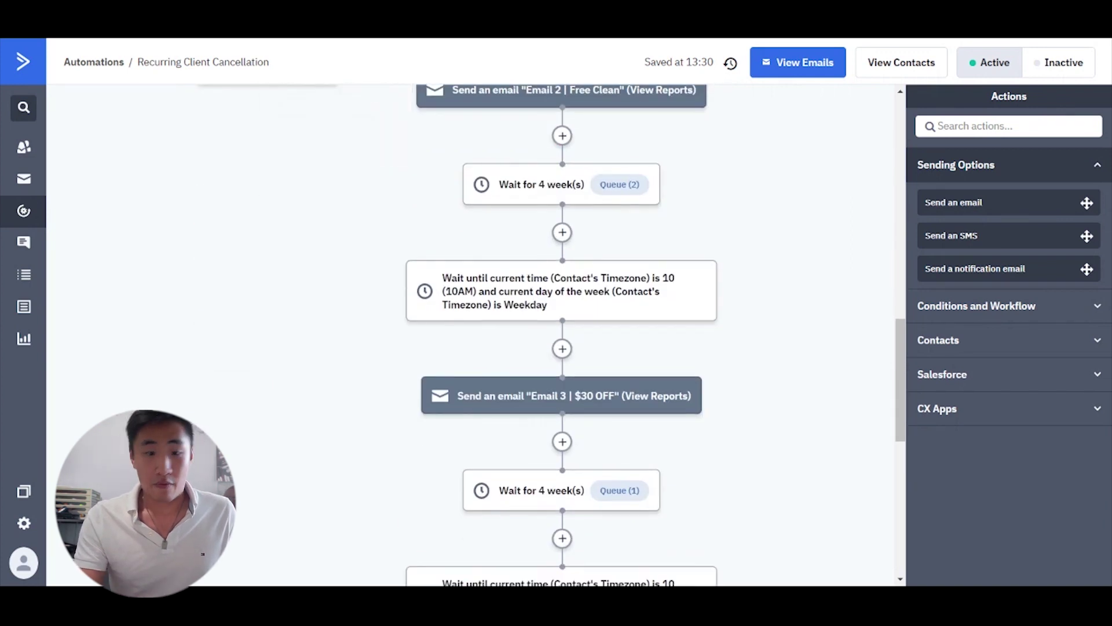
{"action": "scroll", "coordinate": [558, 325], "scroll_direction": "down", "scroll_amount": 7}
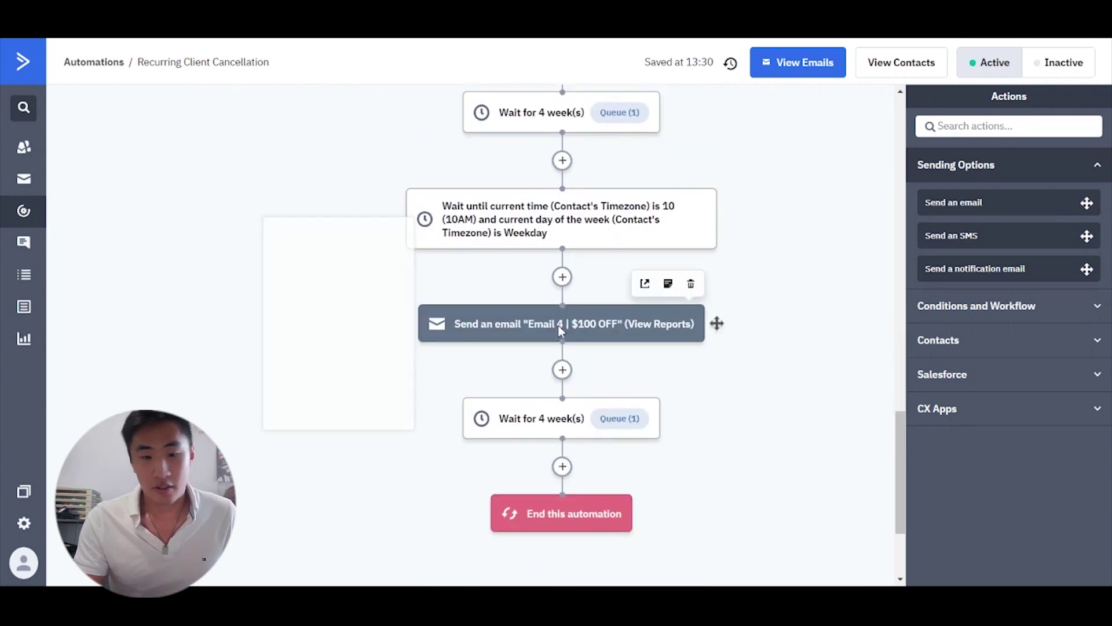
Return to the automations list, show 100 automations per page and review the full list.
{"action": "scroll", "coordinate": [717, 324], "scroll_direction": "up", "scroll_amount": 1}
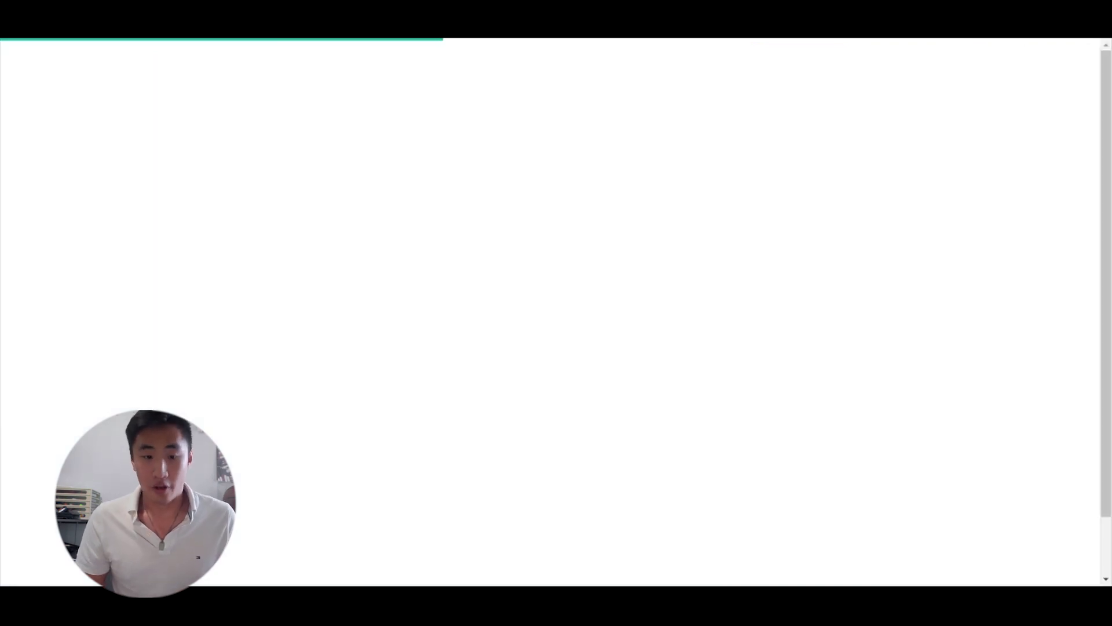
{"action": "scroll", "coordinate": [638, 319], "scroll_direction": "down", "scroll_amount": 3}
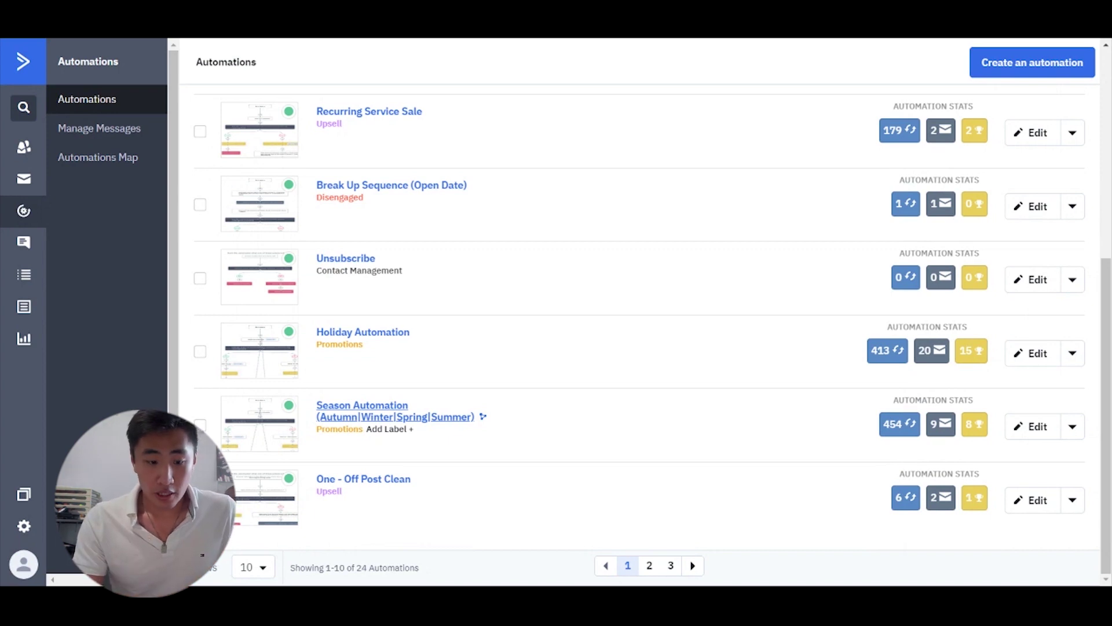
{"action": "left_click", "coordinate": [260, 563]}
{"action": "left_click", "coordinate": [249, 529]}
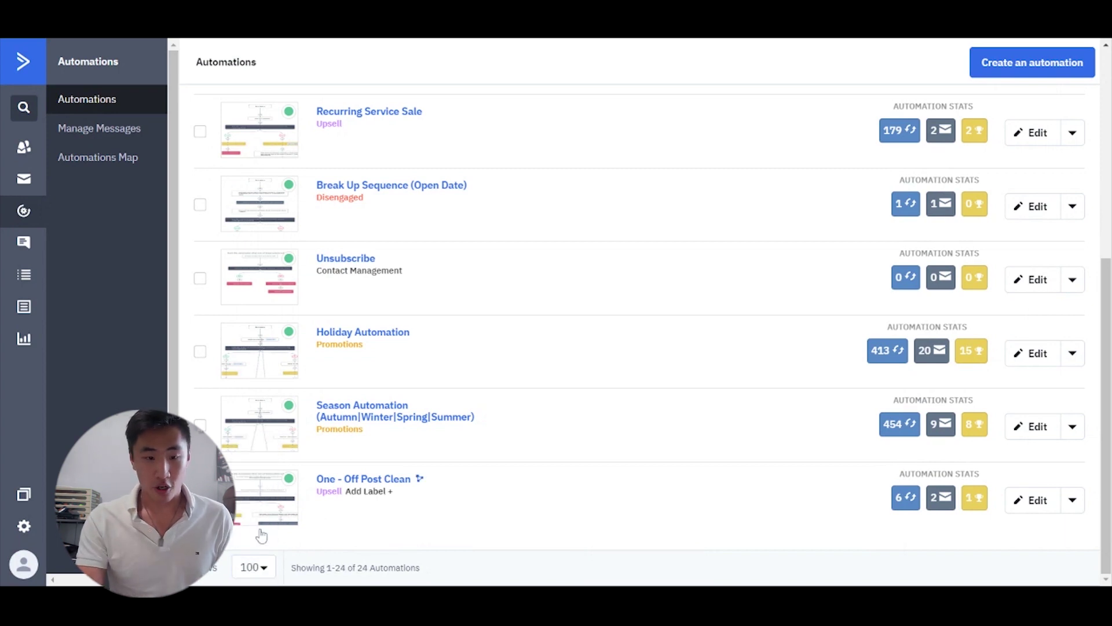
{"action": "scroll", "coordinate": [397, 462], "scroll_direction": "down", "scroll_amount": 6}
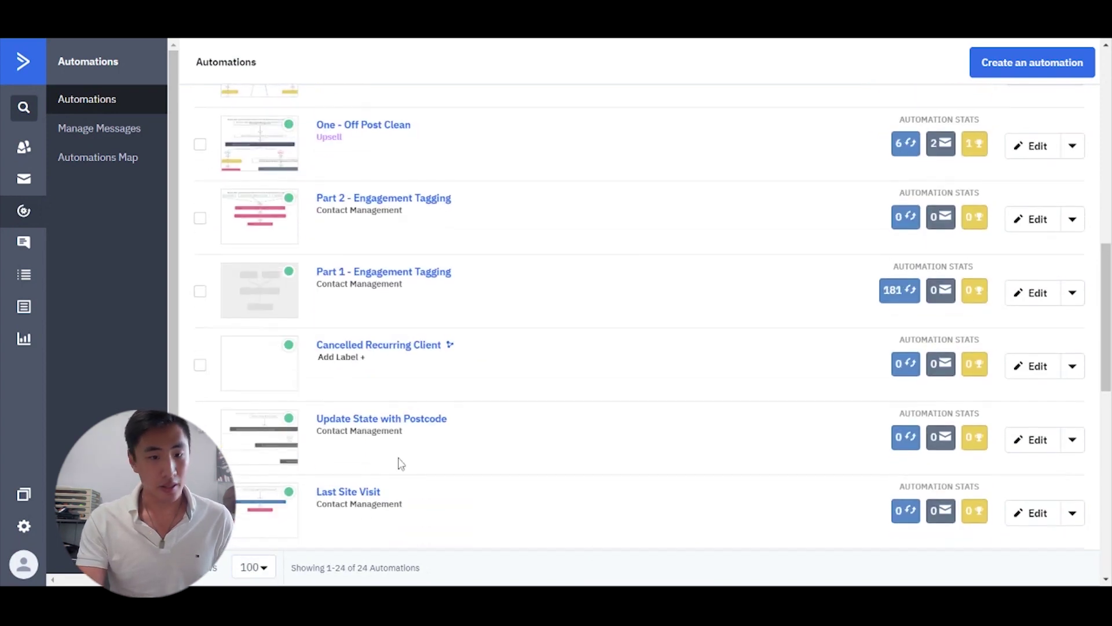
{"action": "scroll", "coordinate": [397, 462], "scroll_direction": "down", "scroll_amount": 2}
{"action": "scroll", "coordinate": [398, 462], "scroll_direction": "down", "scroll_amount": 3}
{"action": "scroll", "coordinate": [397, 462], "scroll_direction": "up", "scroll_amount": 6}
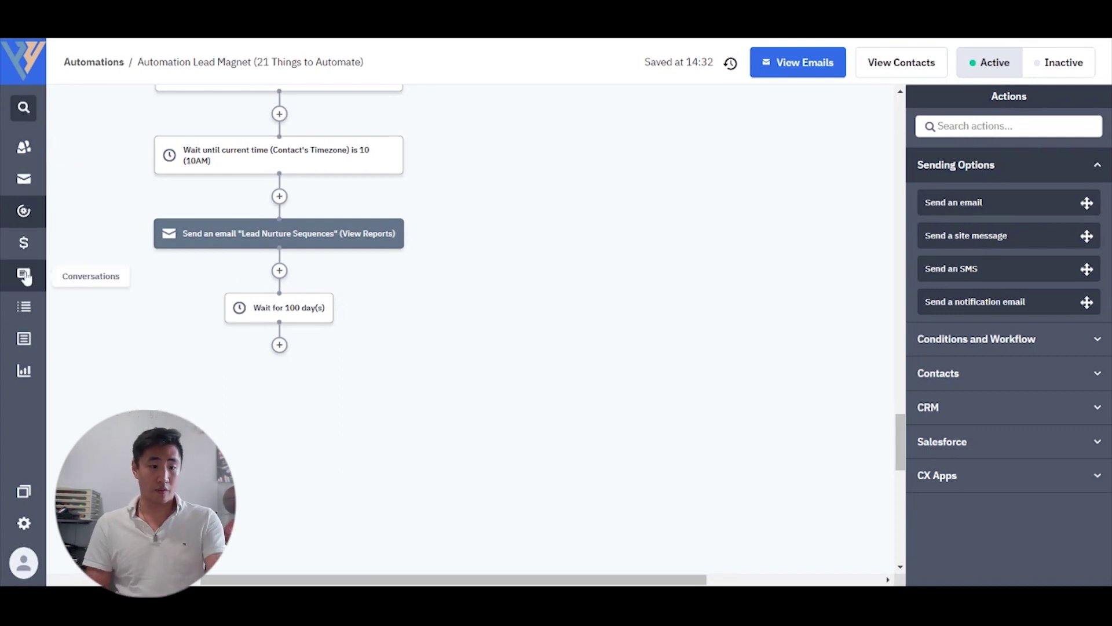
Open the Conversations page from the lead magnet automation, then view the Forms page and look through its list of forms.
{"action": "left_click", "coordinate": [23, 276]}
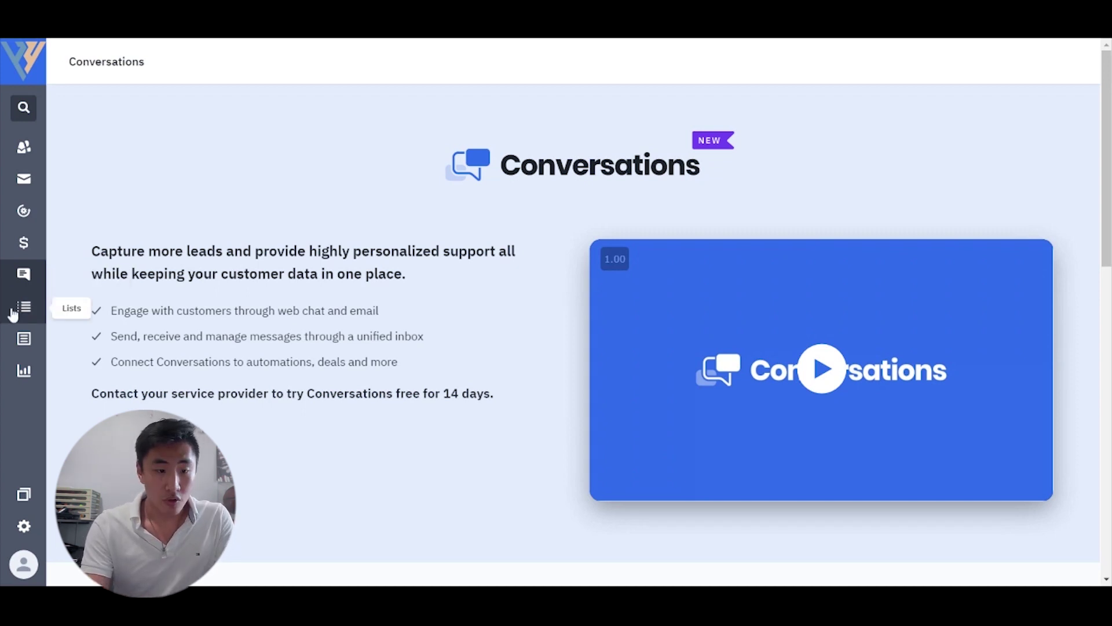
{"action": "left_click", "coordinate": [20, 351]}
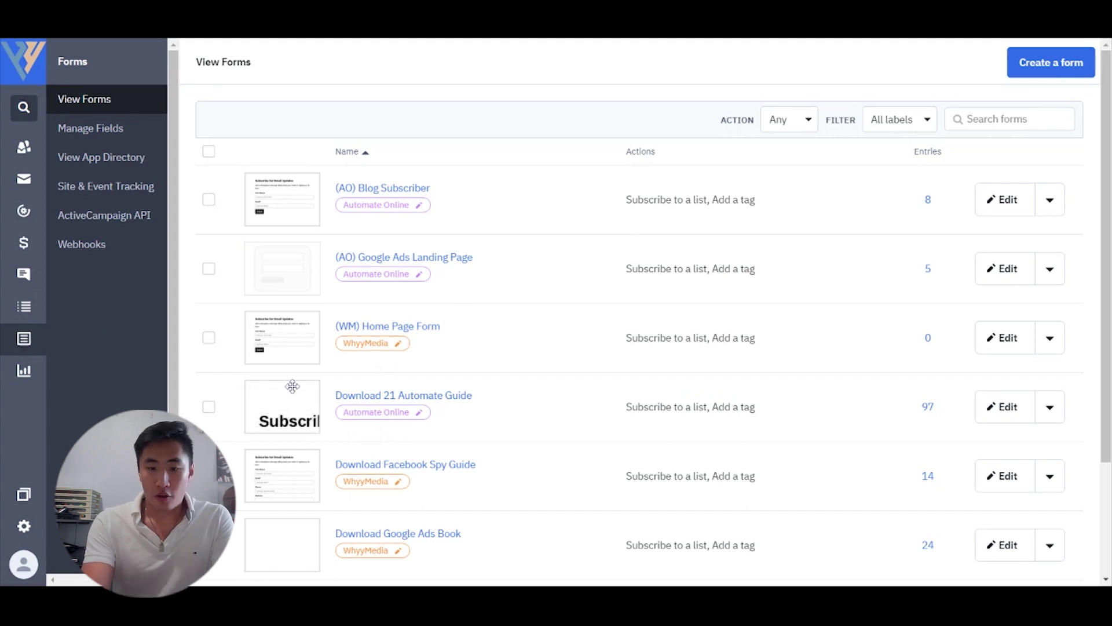
{"action": "scroll", "coordinate": [477, 312], "scroll_direction": "down", "scroll_amount": 3}
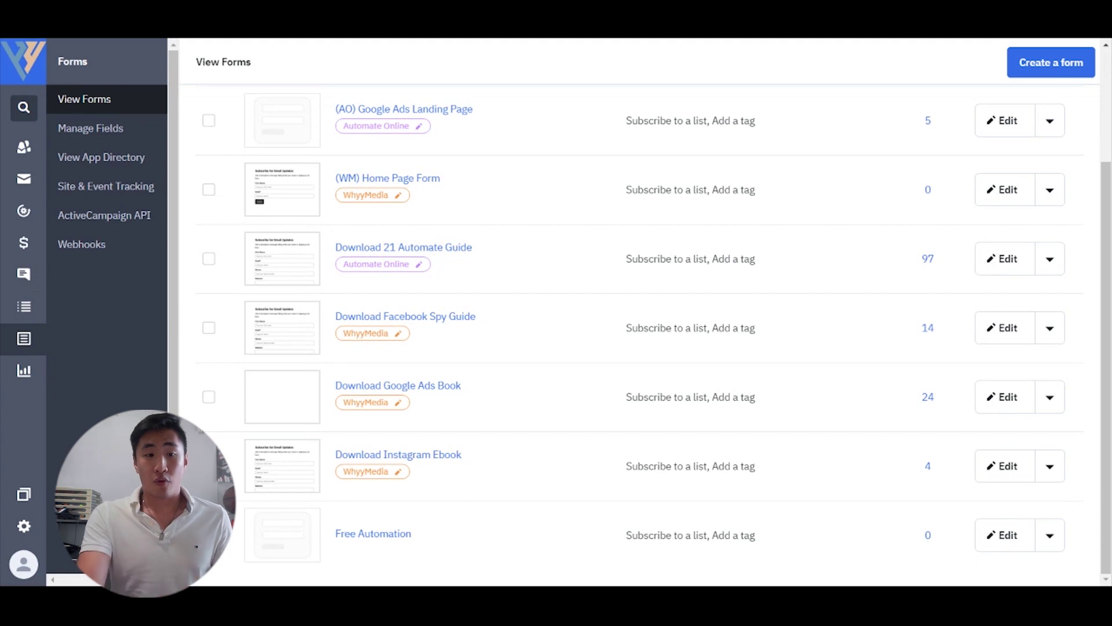
{"action": "scroll", "coordinate": [399, 195], "scroll_direction": "up", "scroll_amount": 3}
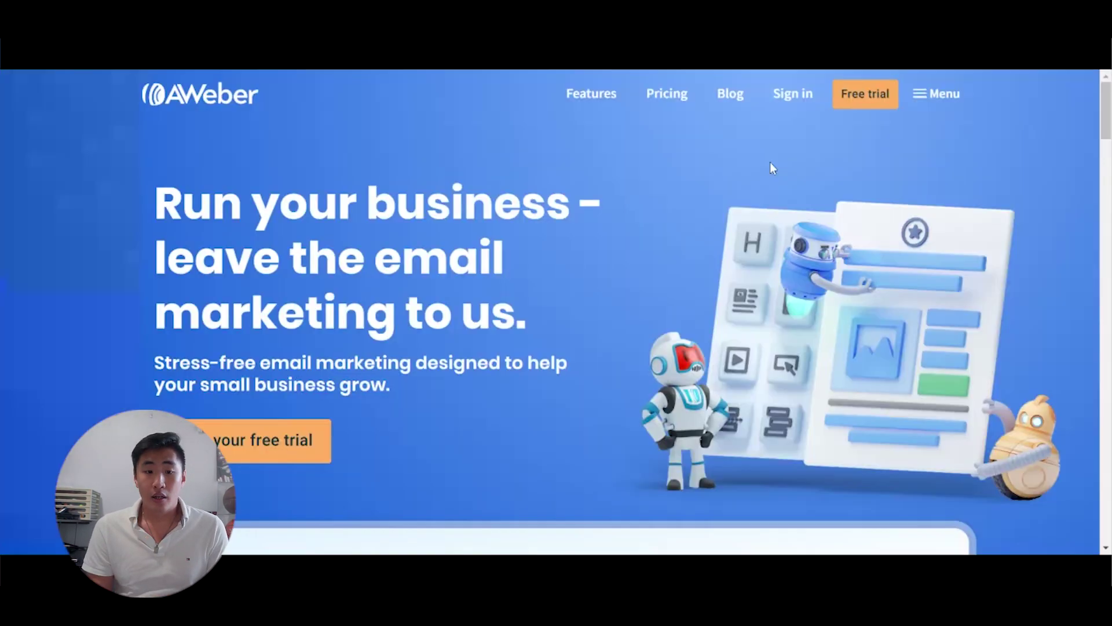
Switch to the AWeber website and examine its homepage from the Email Smart Designer section to the 30-day trial offer and footer.
{"action": "scroll", "coordinate": [770, 162], "scroll_direction": "down", "scroll_amount": 2}
{"action": "scroll", "coordinate": [770, 162], "scroll_direction": "down", "scroll_amount": 9}
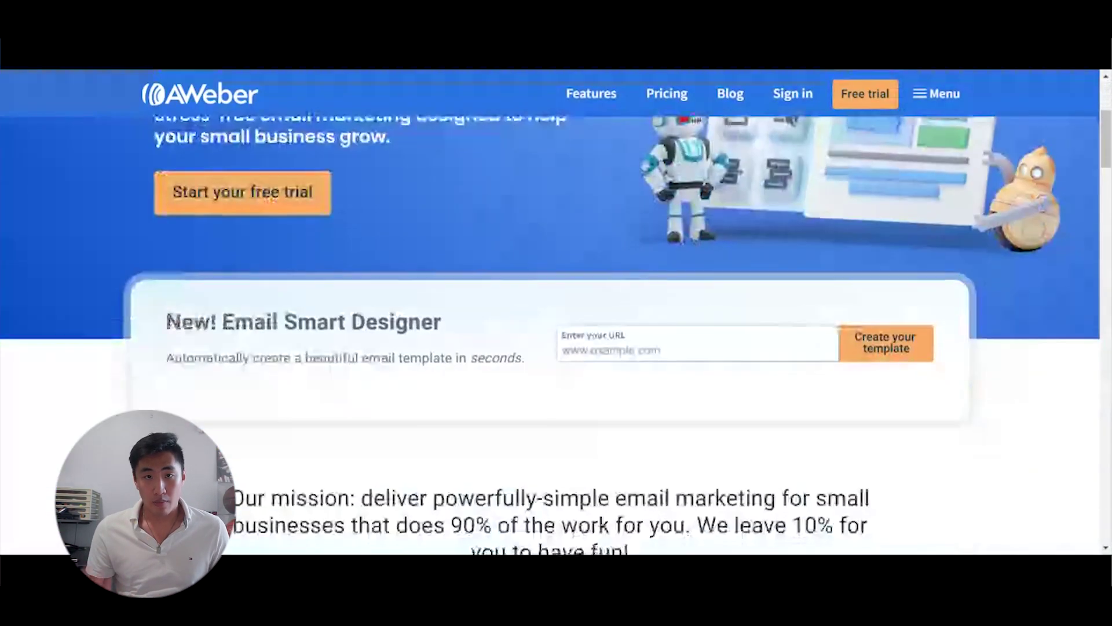
{"action": "scroll", "coordinate": [557, 336], "scroll_direction": "down", "scroll_amount": 10}
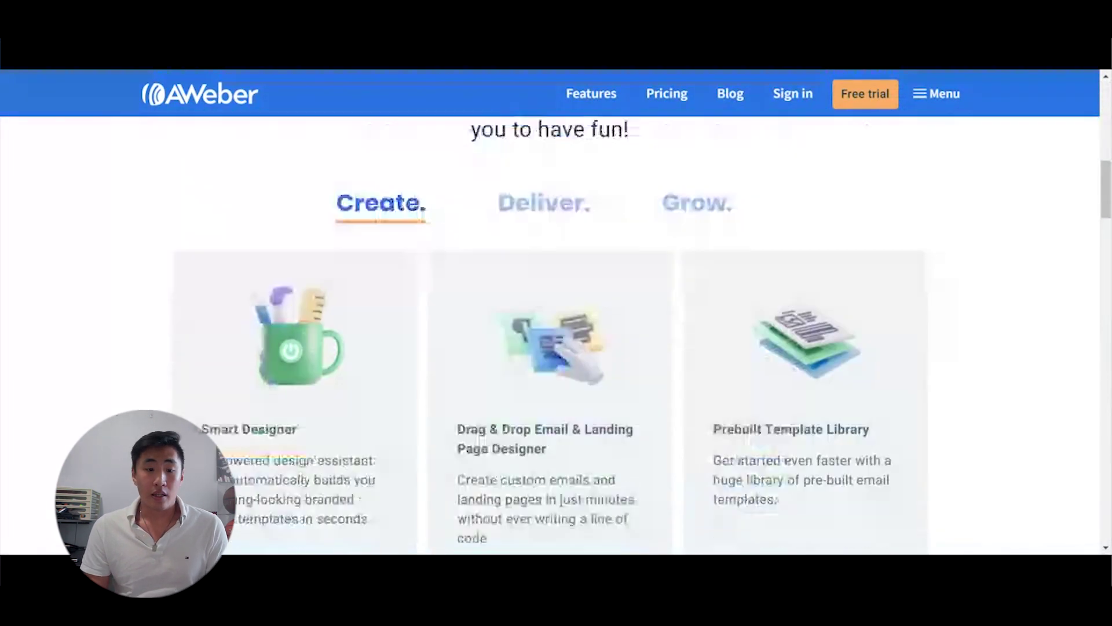
{"action": "scroll", "coordinate": [556, 336], "scroll_direction": "down", "scroll_amount": 4}
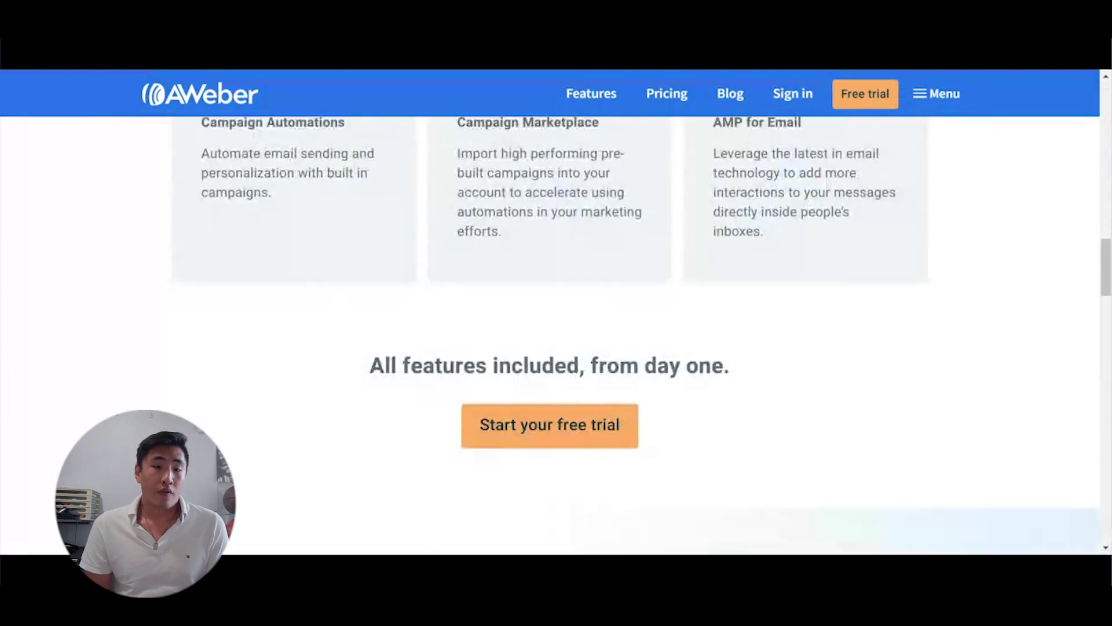
{"action": "scroll", "coordinate": [557, 336], "scroll_direction": "down", "scroll_amount": 7}
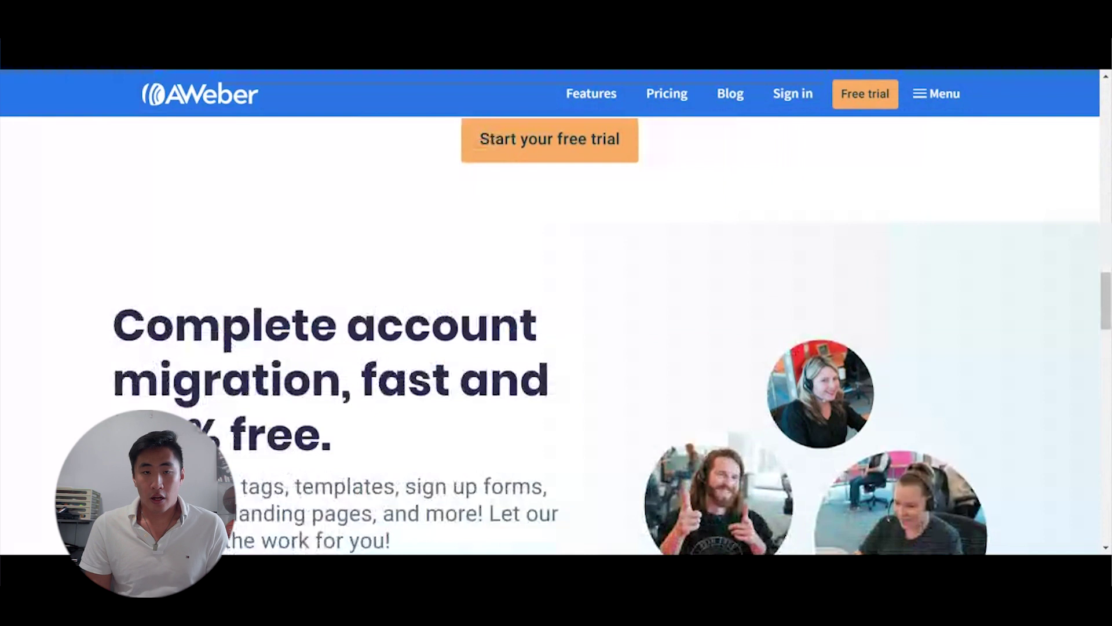
{"action": "scroll", "coordinate": [557, 336], "scroll_direction": "down", "scroll_amount": 6}
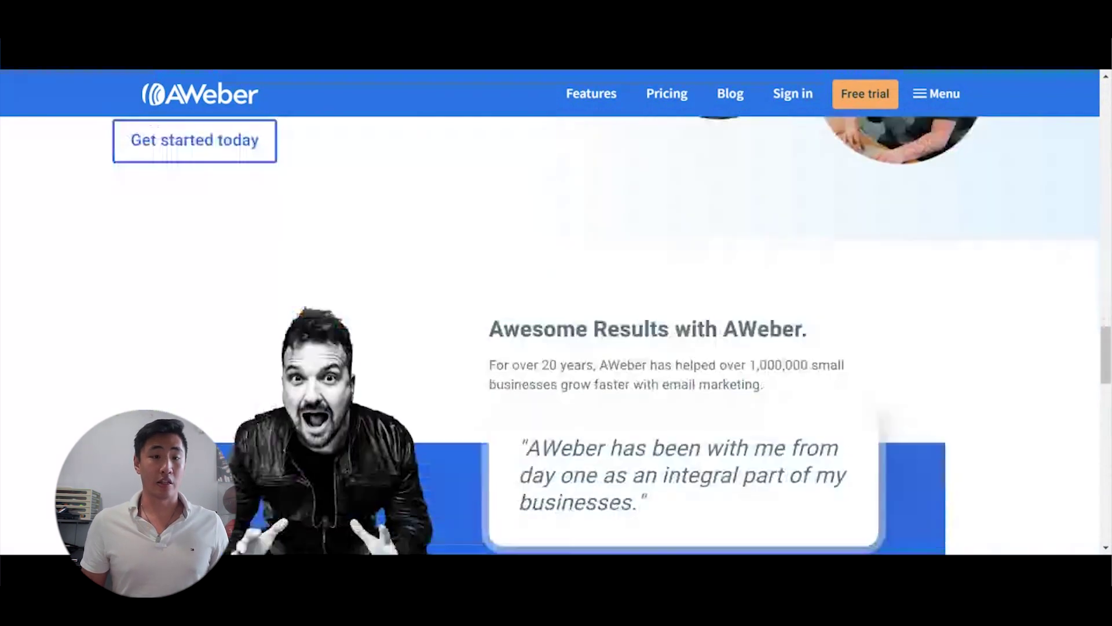
{"action": "scroll", "coordinate": [556, 336], "scroll_direction": "down", "scroll_amount": 16}
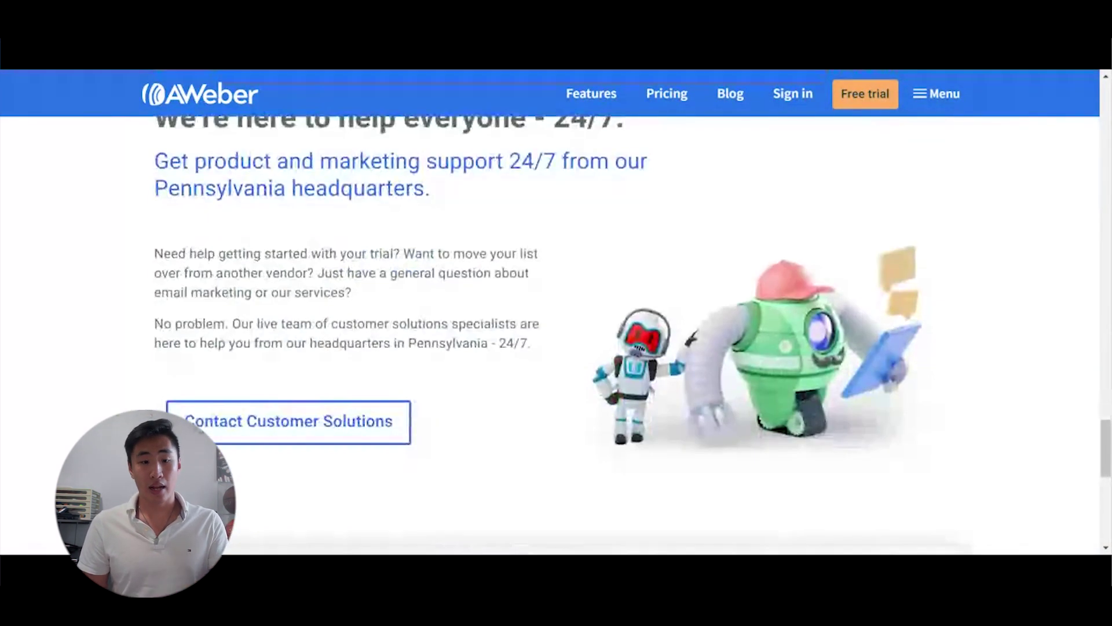
{"action": "scroll", "coordinate": [556, 336], "scroll_direction": "down", "scroll_amount": 4}
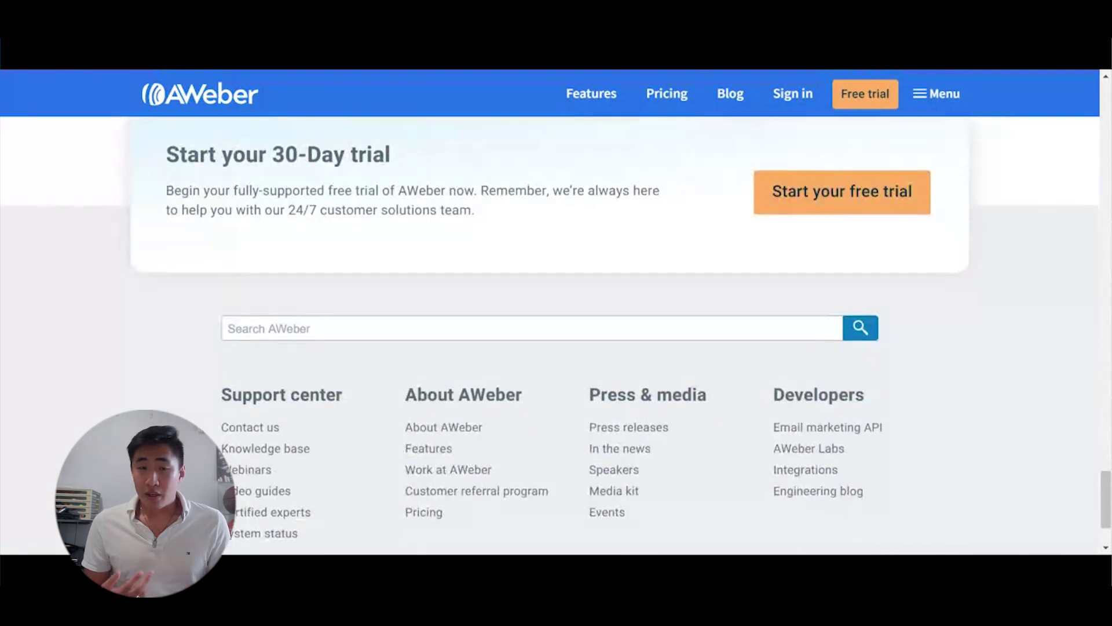
{"action": "scroll", "coordinate": [556, 336], "scroll_direction": "up", "scroll_amount": 18}
{"action": "scroll", "coordinate": [556, 336], "scroll_direction": "up", "scroll_amount": 8}
{"action": "scroll", "coordinate": [557, 313], "scroll_direction": "up", "scroll_amount": 15}
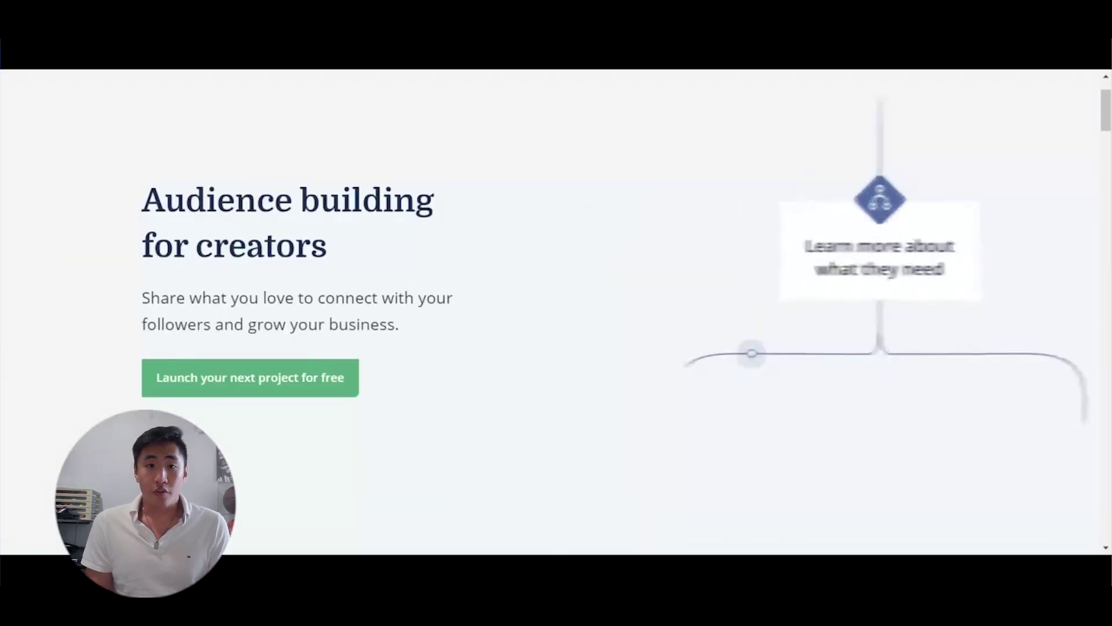
Switch to the ConvertKit website and examine its homepage from the creator stories through to the footer links.
{"action": "scroll", "coordinate": [556, 313], "scroll_direction": "down", "scroll_amount": 12}
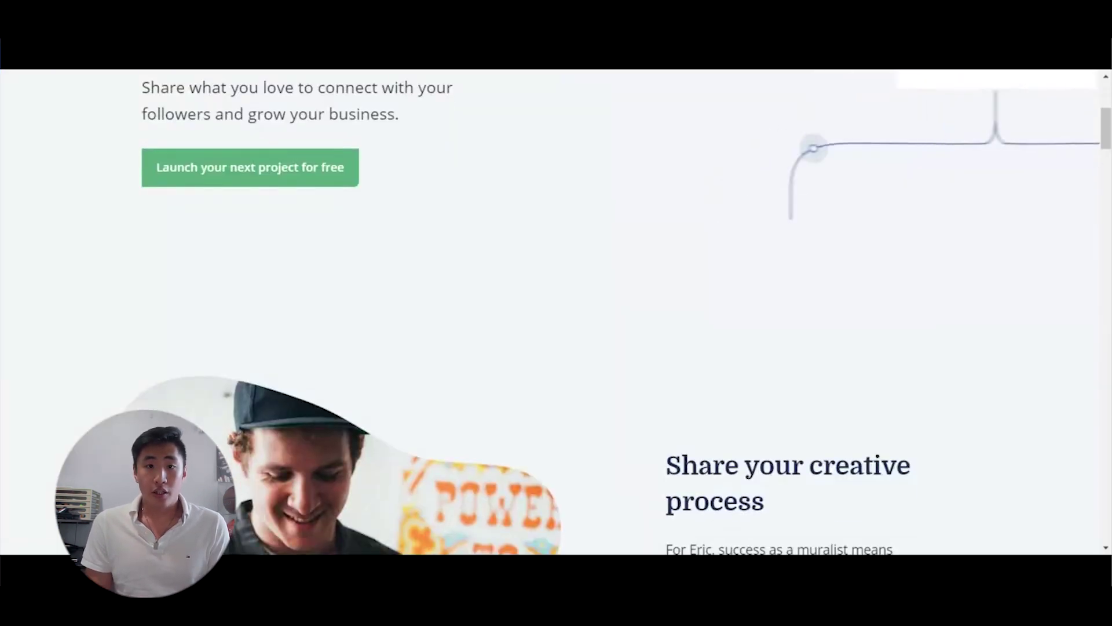
{"action": "scroll", "coordinate": [557, 313], "scroll_direction": "down", "scroll_amount": 10}
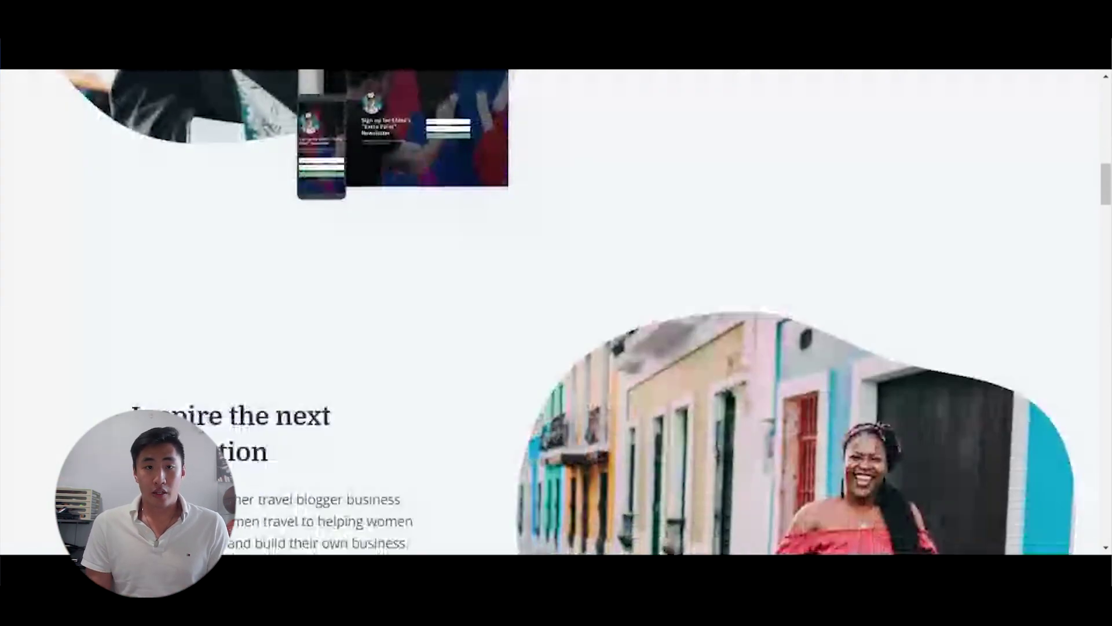
{"action": "scroll", "coordinate": [556, 313], "scroll_direction": "down", "scroll_amount": 12}
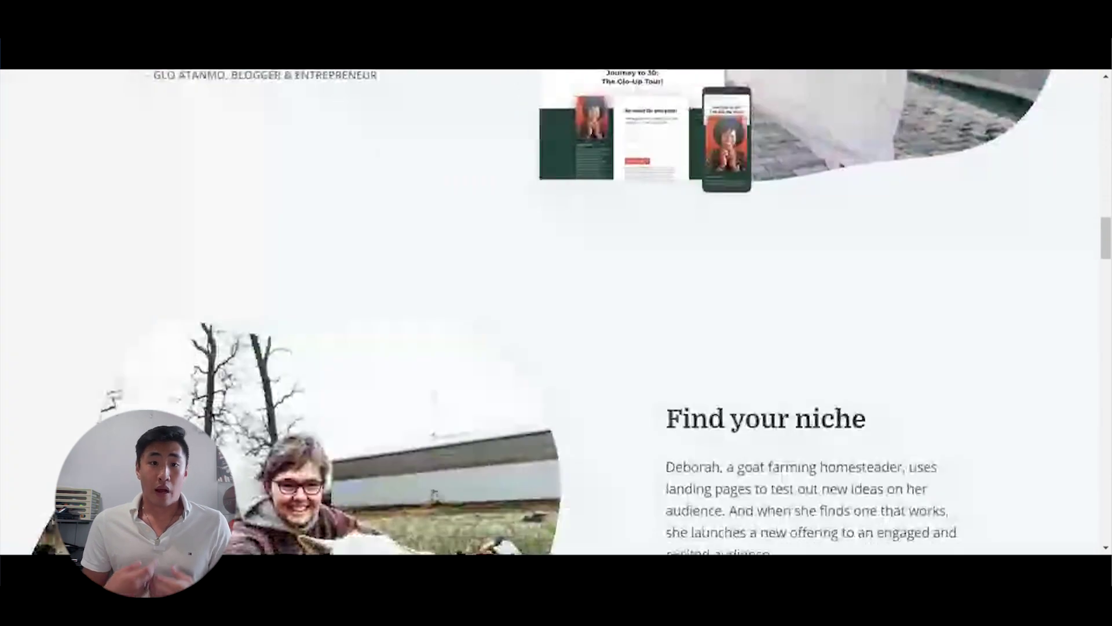
{"action": "scroll", "coordinate": [556, 313], "scroll_direction": "down", "scroll_amount": 12}
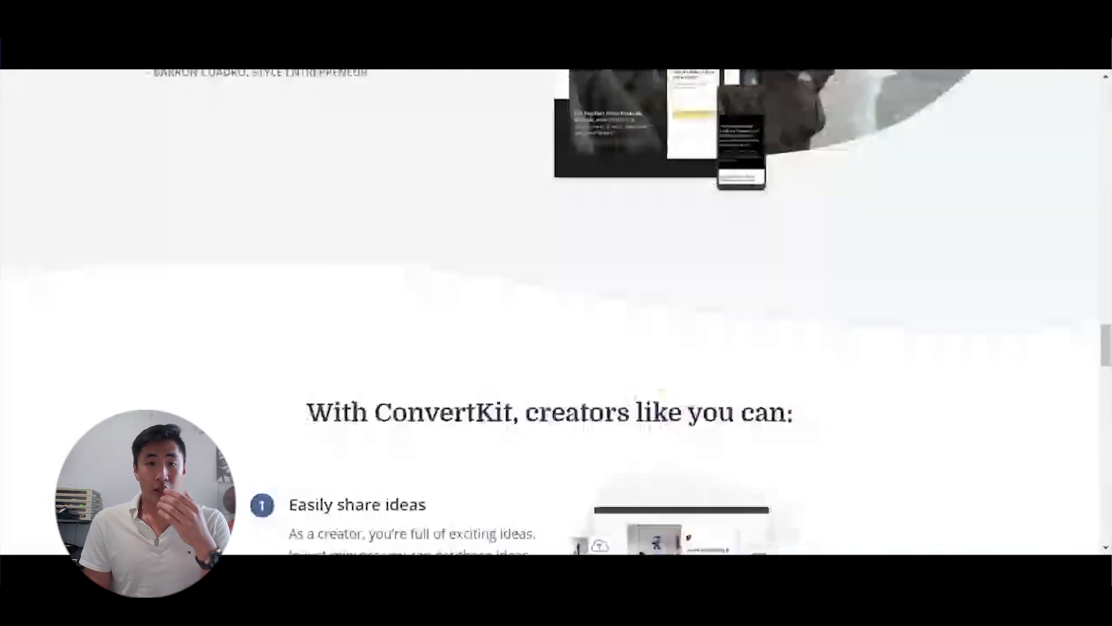
{"action": "scroll", "coordinate": [556, 313], "scroll_direction": "down", "scroll_amount": 12}
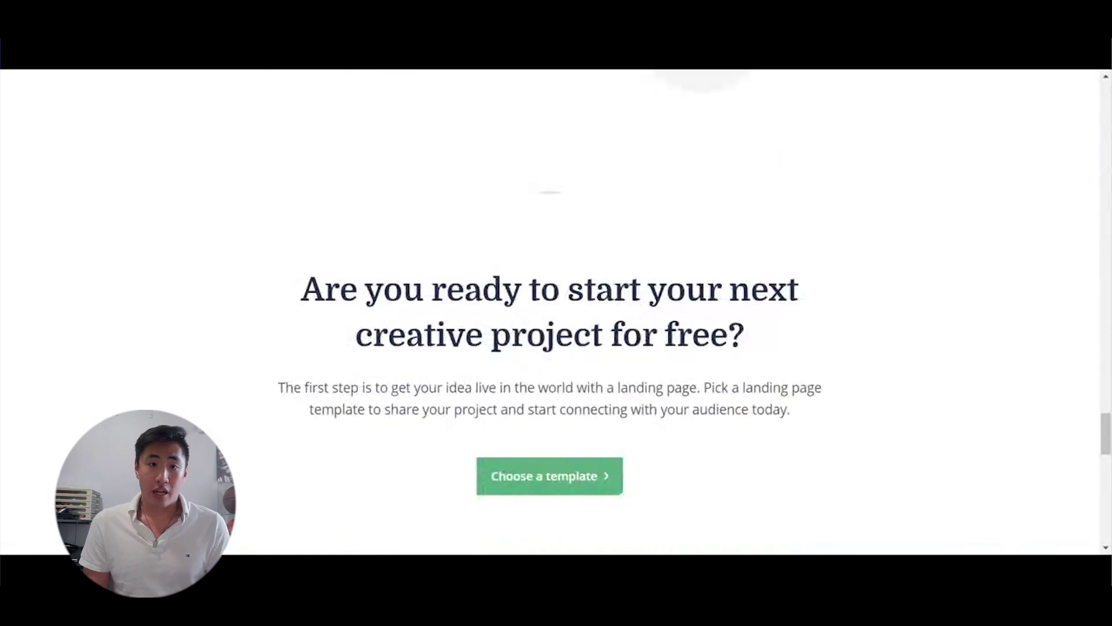
{"action": "scroll", "coordinate": [557, 313], "scroll_direction": "down", "scroll_amount": 5}
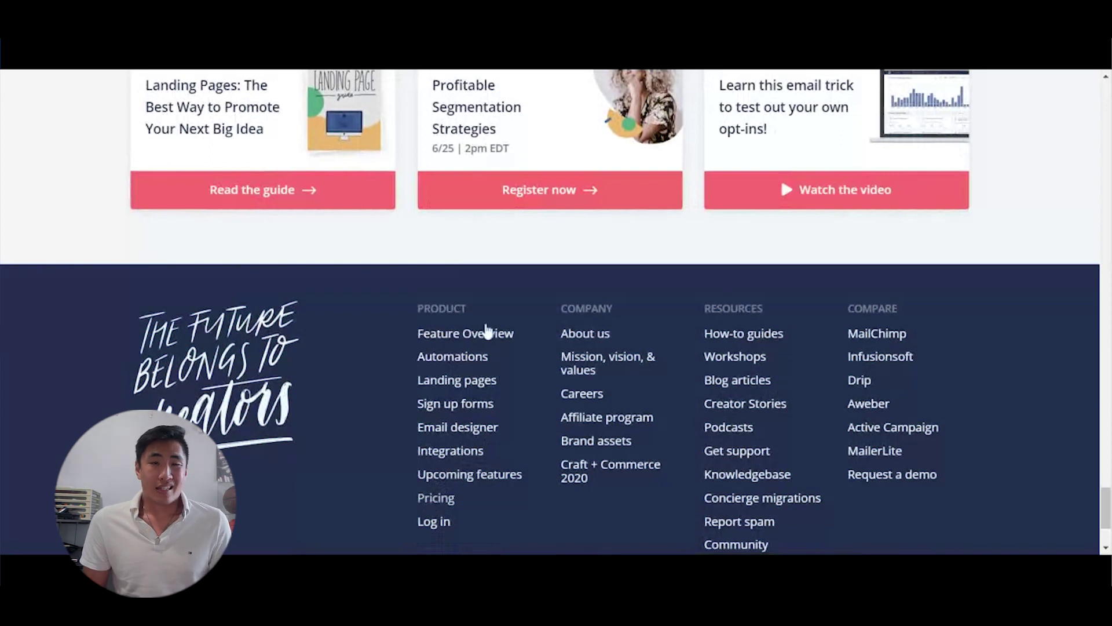
Open ConvertKit's pricing page and examine the Free plan, the monthly Complete plan for up to 1,000 subscribers and the free courses.
{"action": "left_click", "coordinate": [486, 333]}
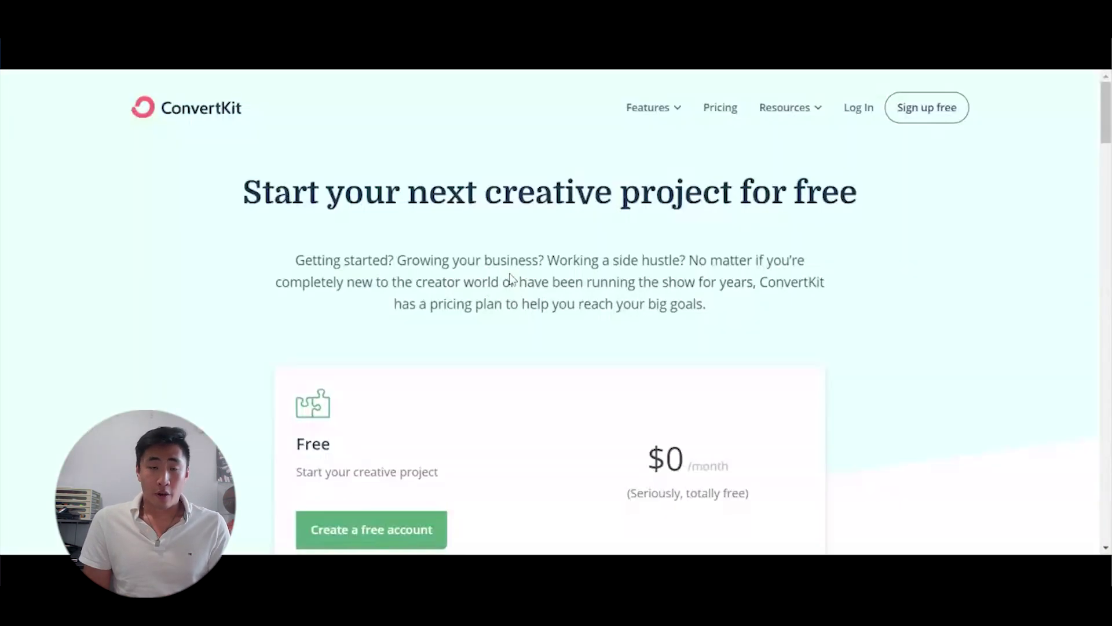
{"action": "scroll", "coordinate": [510, 279], "scroll_direction": "down", "scroll_amount": 3}
{"action": "scroll", "coordinate": [511, 278], "scroll_direction": "down", "scroll_amount": 2}
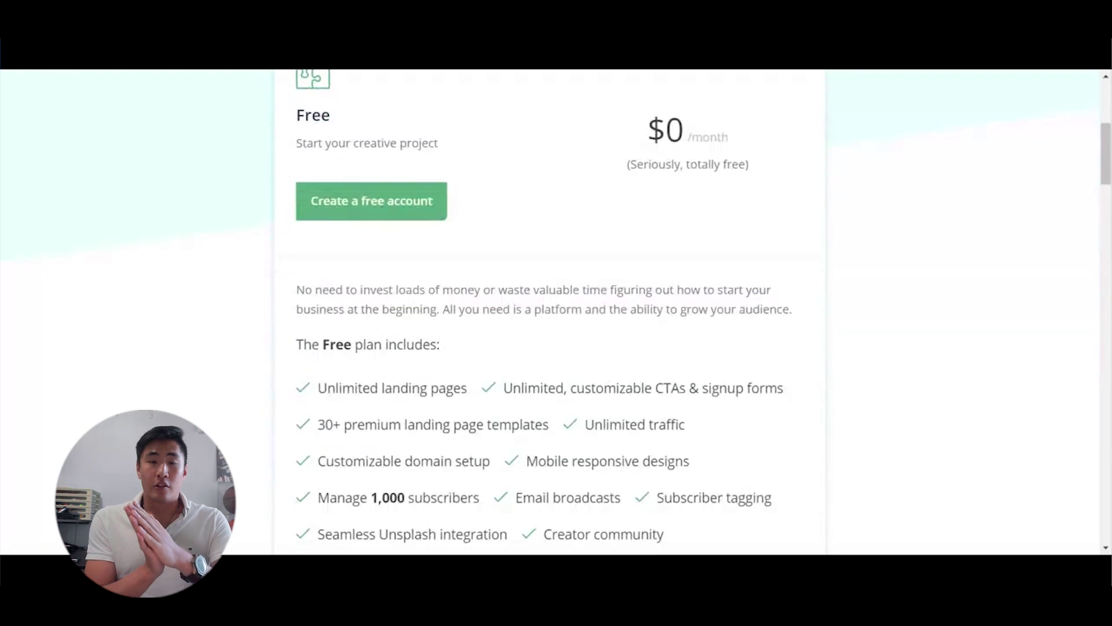
{"action": "scroll", "coordinate": [549, 312], "scroll_direction": "down", "scroll_amount": 8}
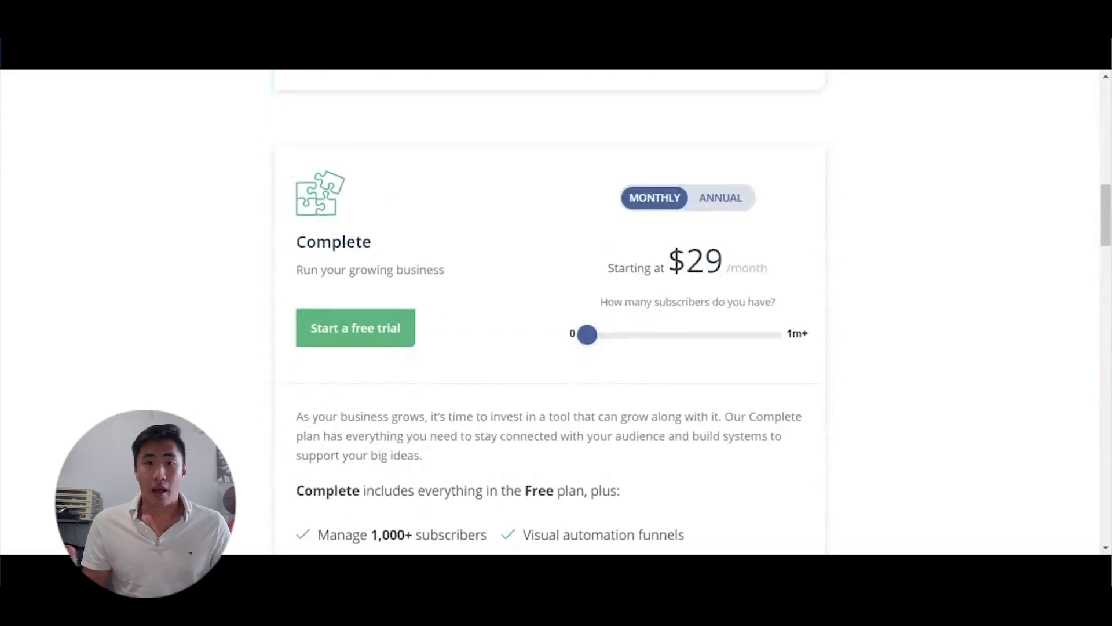
{"action": "scroll", "coordinate": [692, 311], "scroll_direction": "down", "scroll_amount": 1}
{"action": "scroll", "coordinate": [566, 292], "scroll_direction": "down", "scroll_amount": 1}
{"action": "mouse_move", "coordinate": [586, 299]}
{"action": "left_mouse_down"}
{"action": "mouse_move", "coordinate": [667, 300]}
{"action": "mouse_move", "coordinate": [586, 299]}
{"action": "left_mouse_up"}
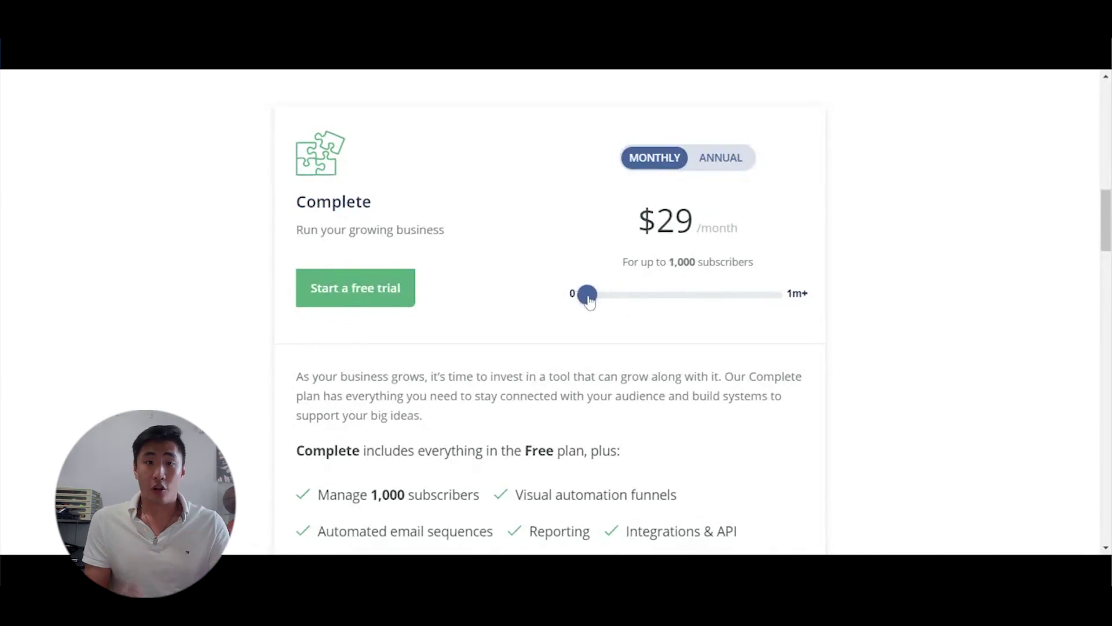
{"action": "scroll", "coordinate": [574, 302], "scroll_direction": "down", "scroll_amount": 10}
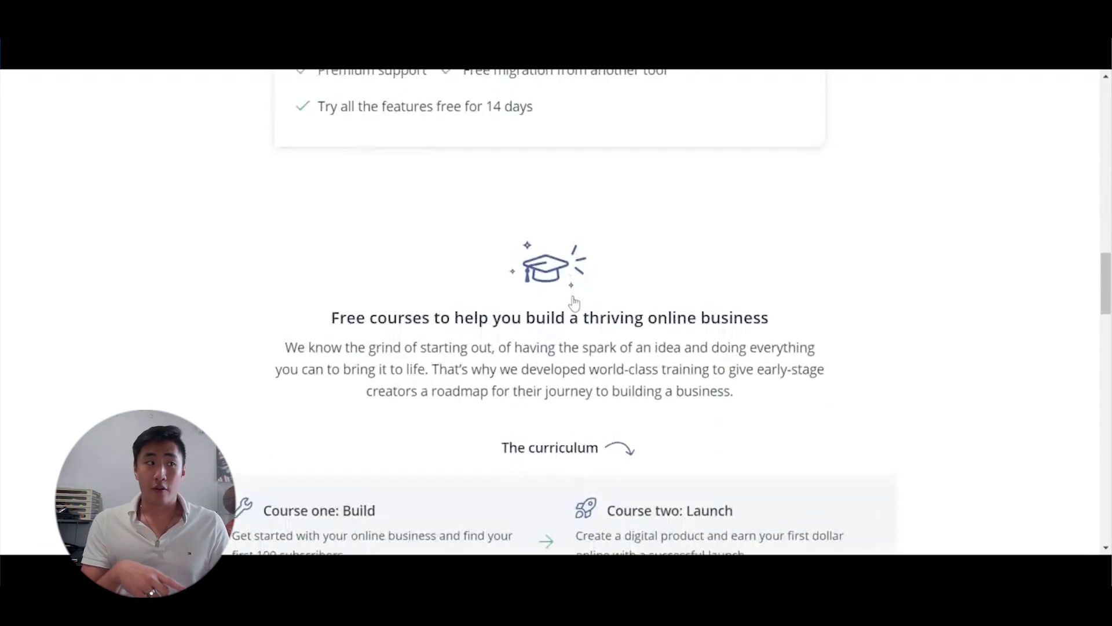
{"action": "scroll", "coordinate": [556, 313], "scroll_direction": "down", "scroll_amount": 3}
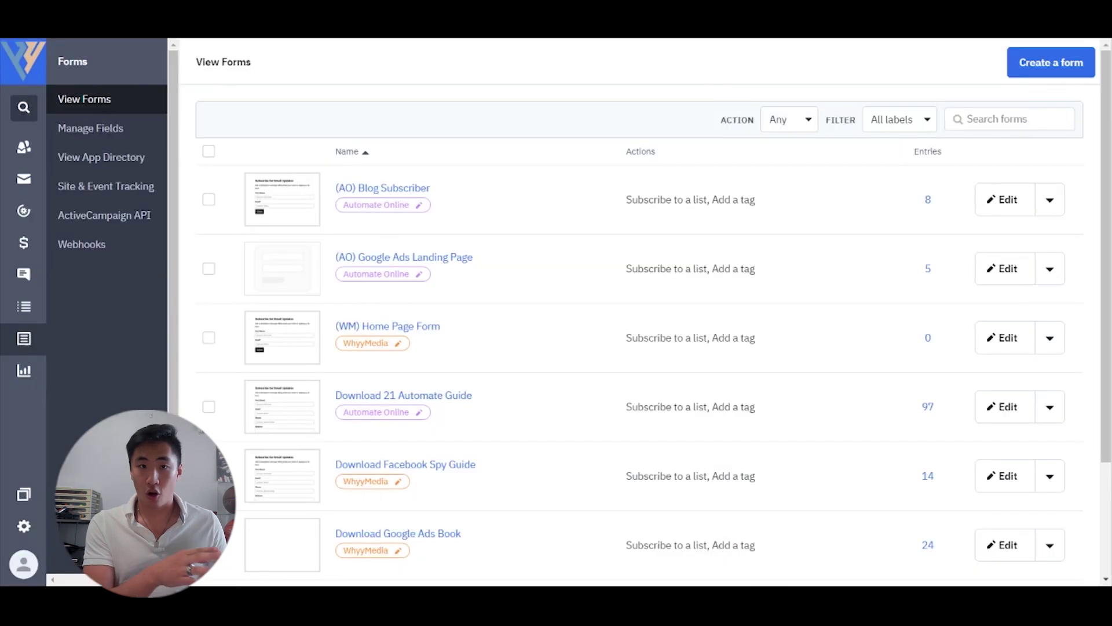